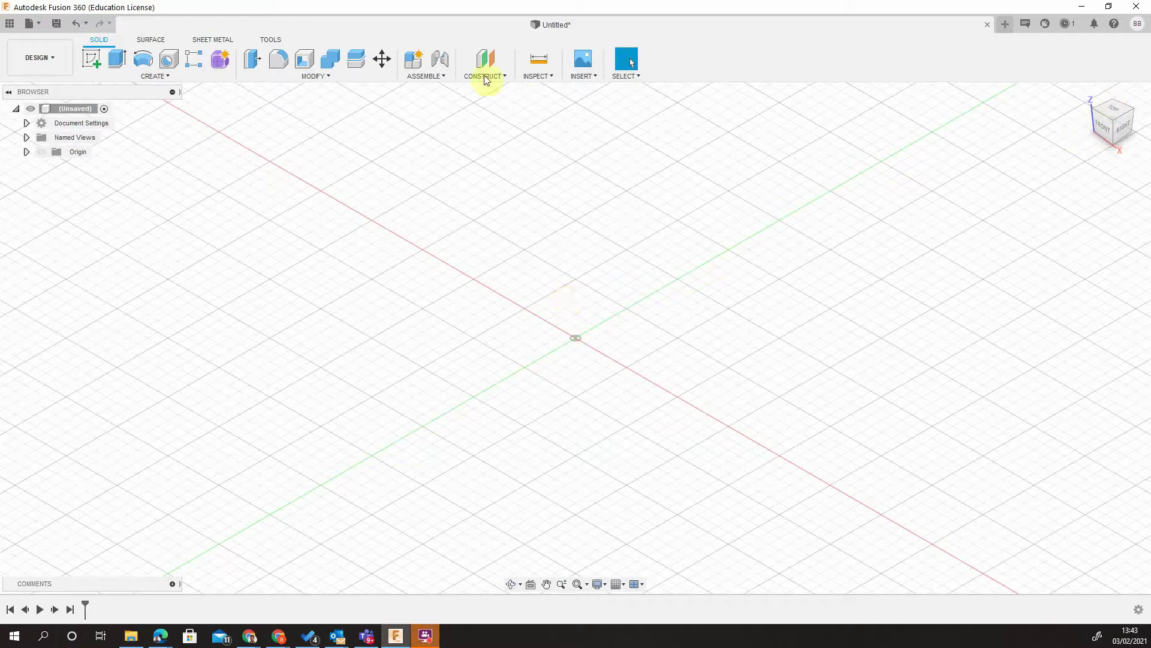
Launch Create Sketch so the three origin planes are offered for selection.
left_click(91, 58)
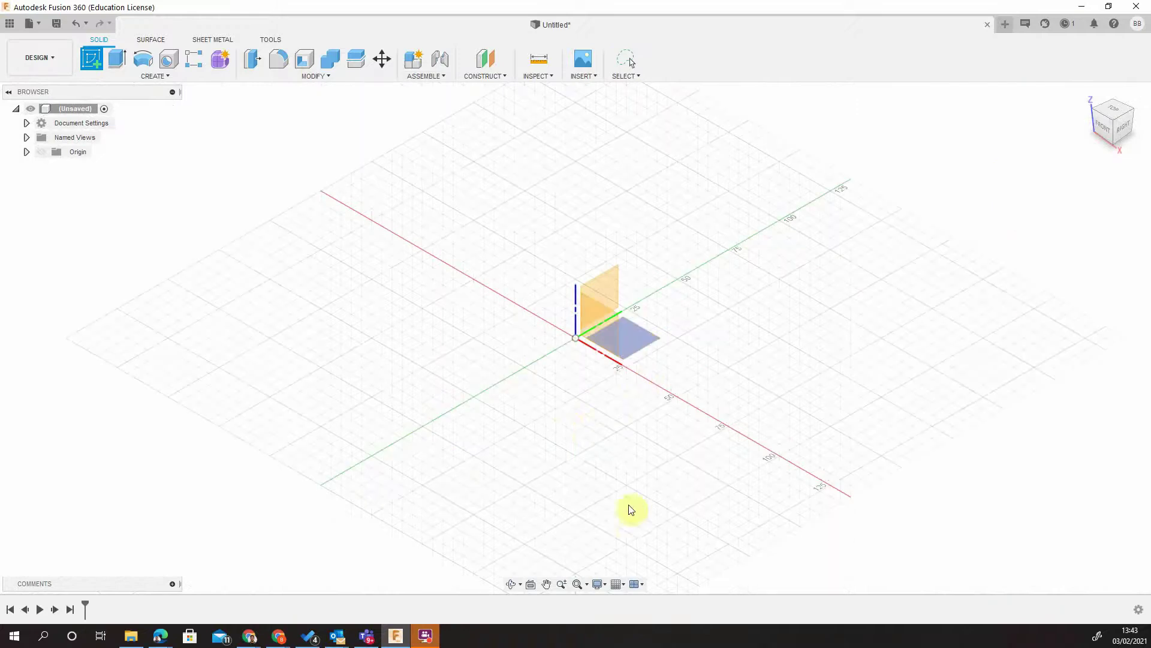
Sketch on the front plane and draw a 6 mm horizontal line from the origin.
left_click(607, 333)
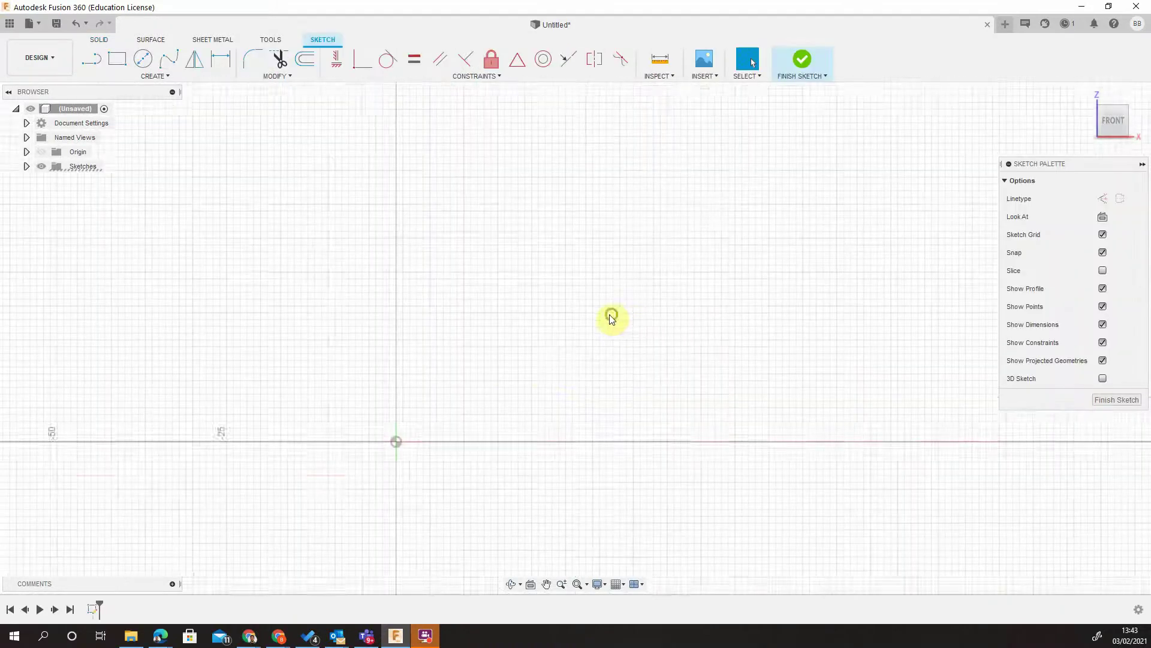
mouse_move(586, 322)
middle_mouse_down()
mouse_move(530, 357)
mouse_move(516, 383)
middle_mouse_up()
scroll(356, 478, "down", 1)
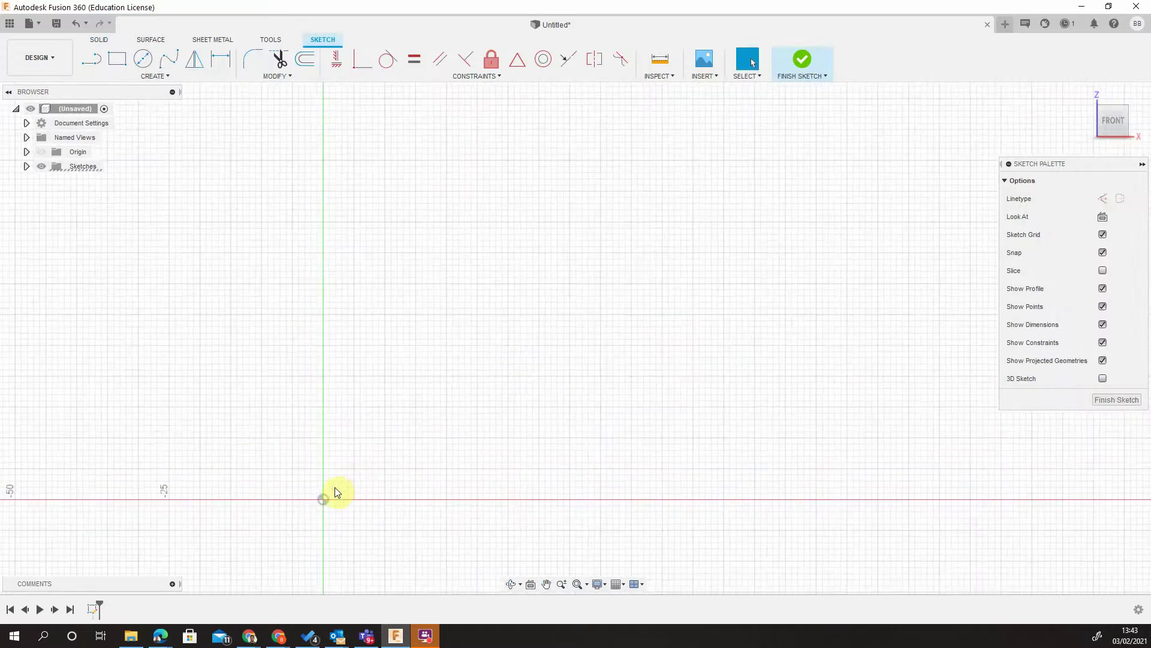
left_click(92, 58)
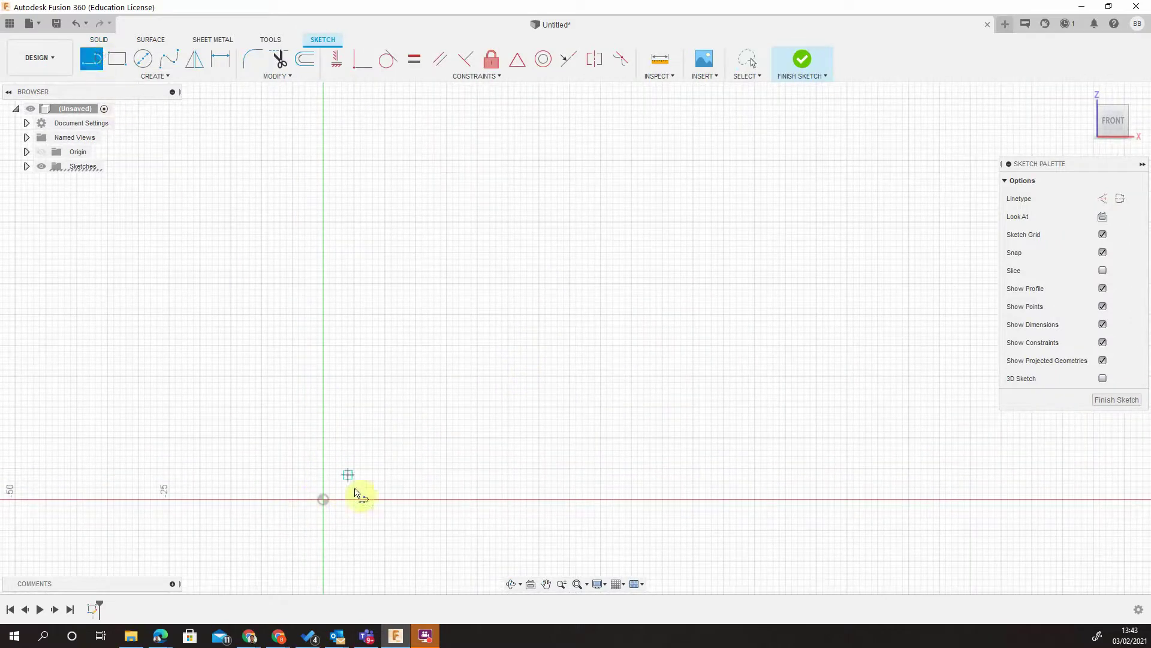
left_click(323, 499)
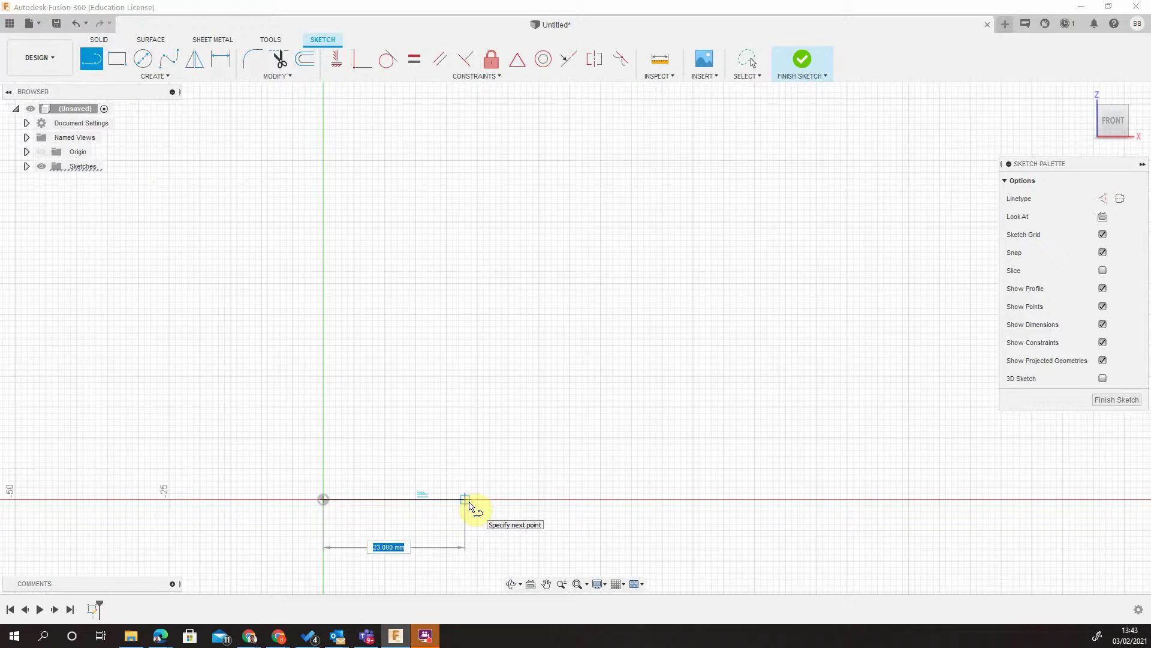
key("Tab")
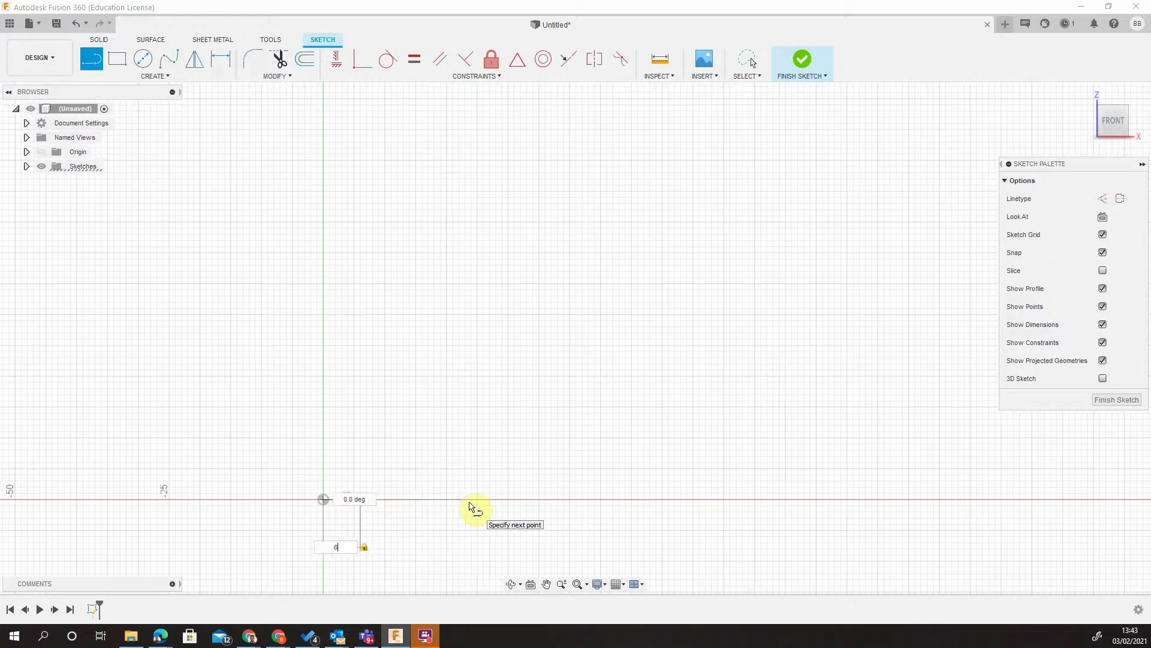
key("Return")
key("Escape")
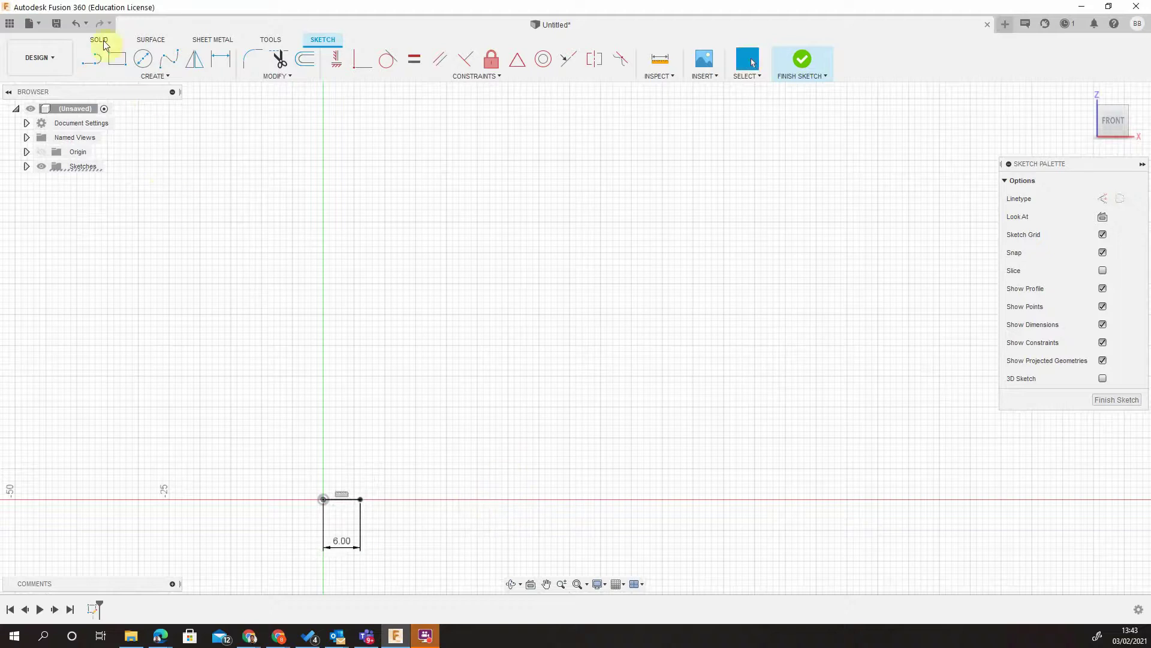
Add a 50 mm vertical line and close the top edge back to the vertical axis.
left_click(94, 57)
left_click(360, 499)
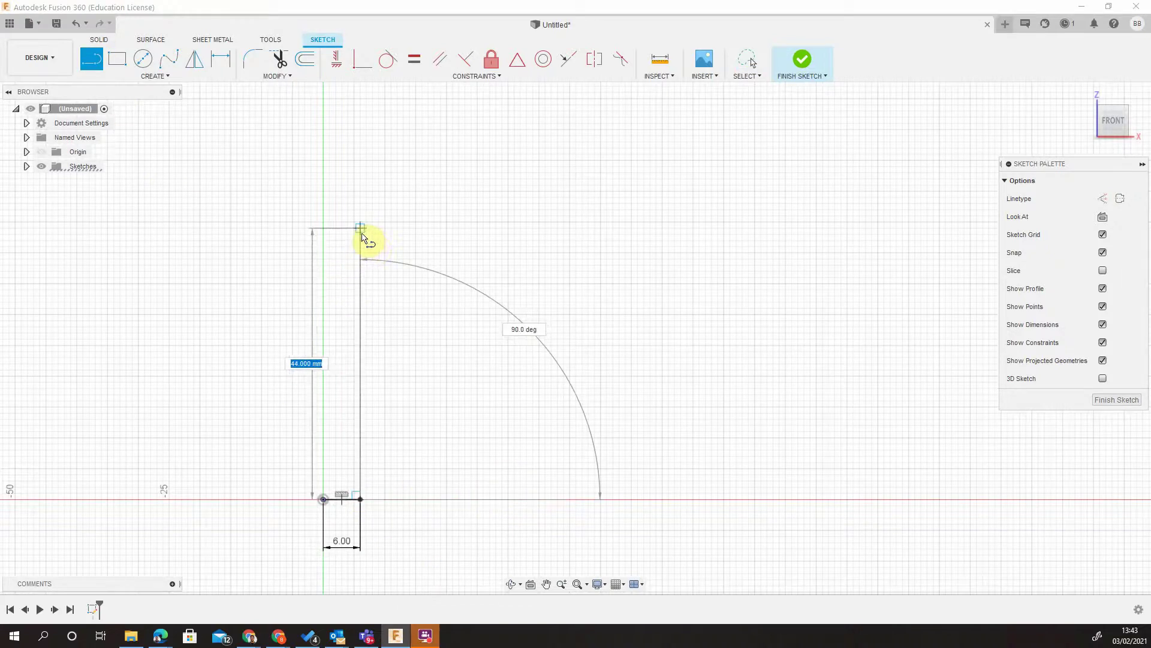
type("50")
key("Return")
key("Escape")
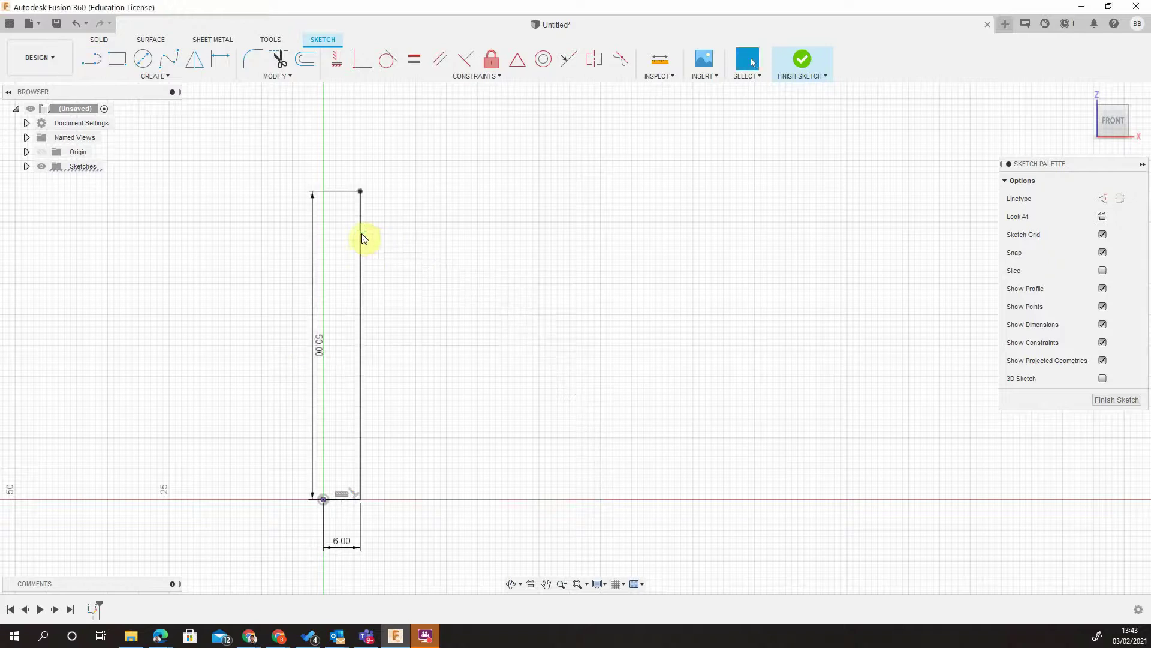
left_click(91, 58)
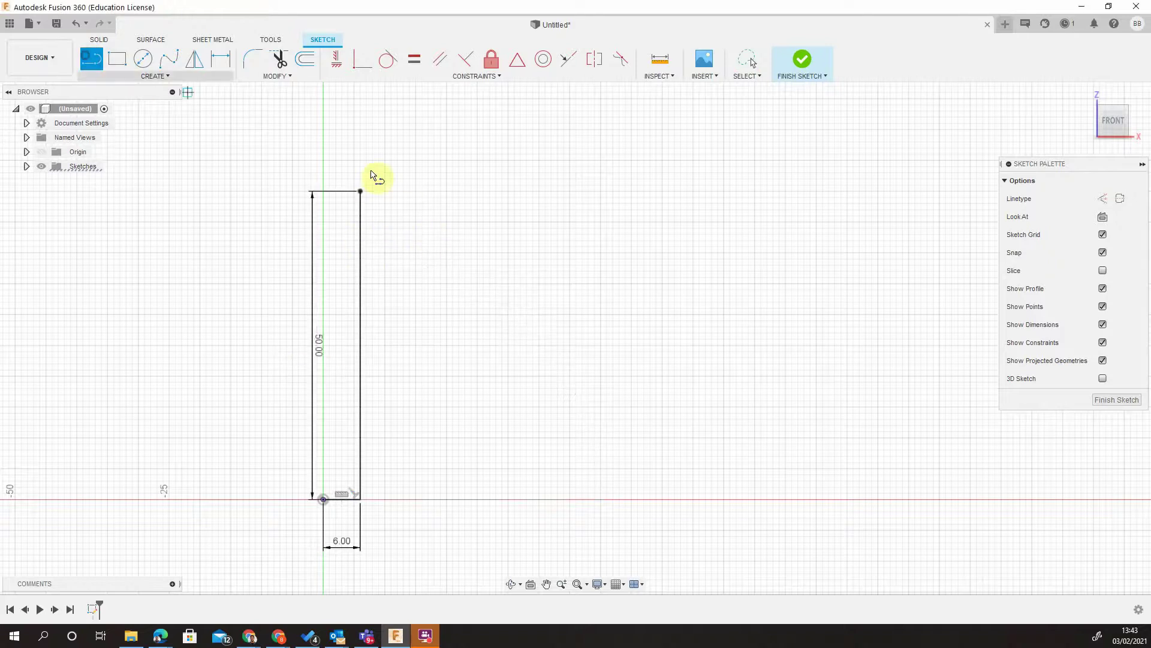
left_click(360, 191)
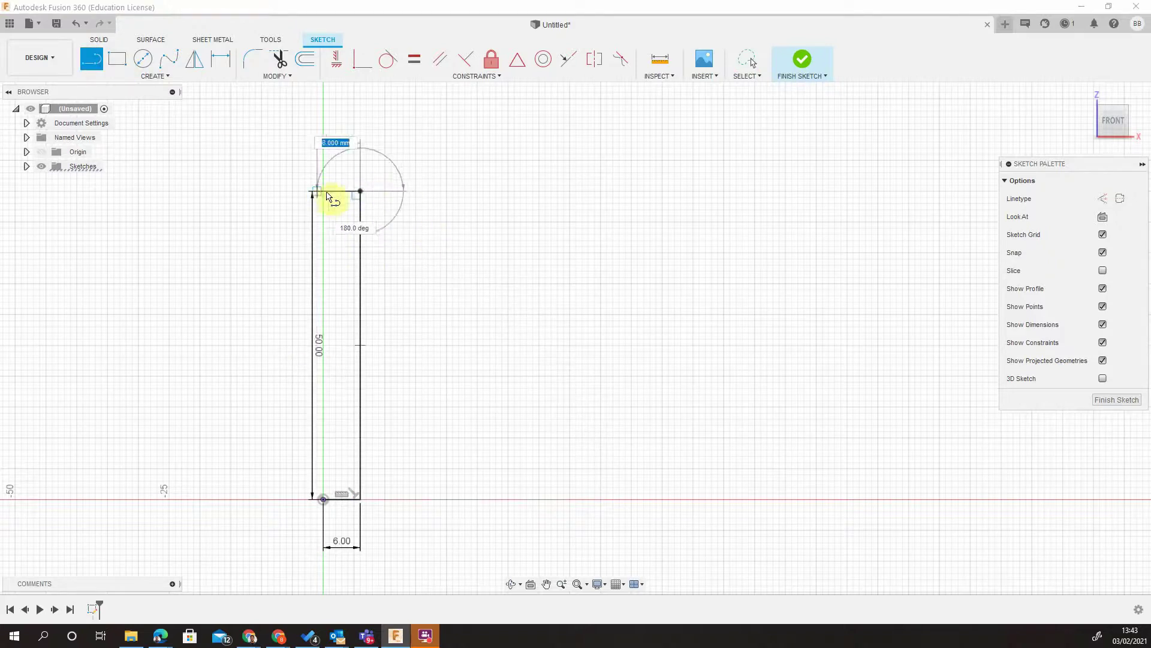
left_click(324, 191)
key("Escape")
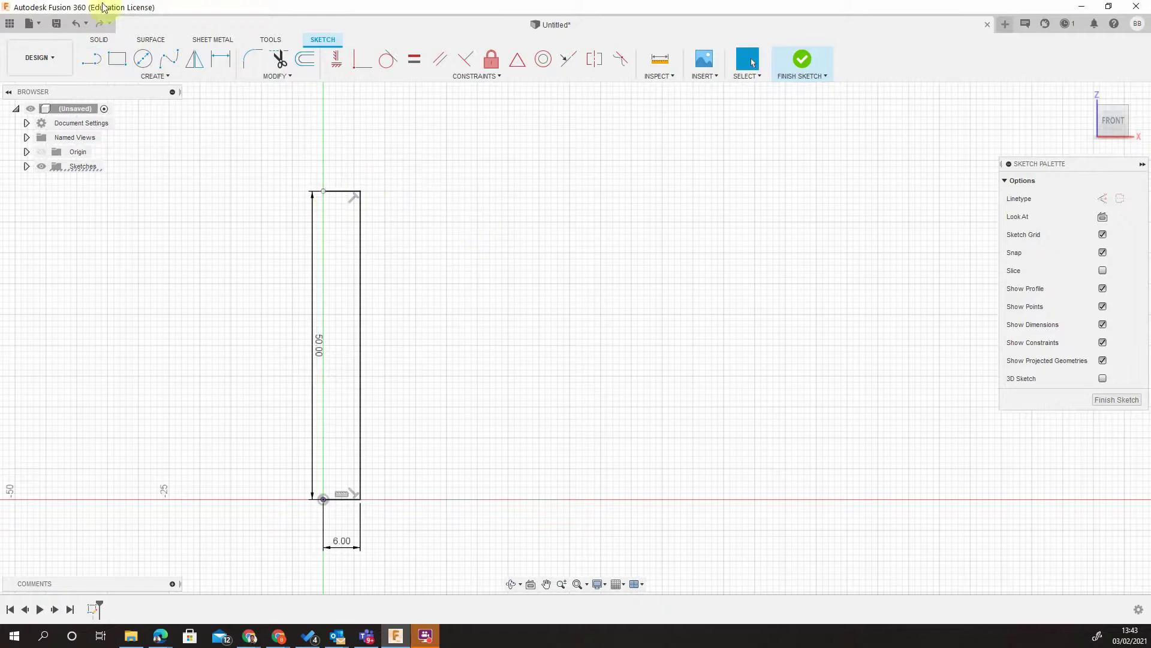
Draw a construction centreline along the rectangle's left edge on the vertical axis.
left_click(1120, 199)
left_click(323, 192)
left_click(323, 499)
key("Escape")
key("Escape")
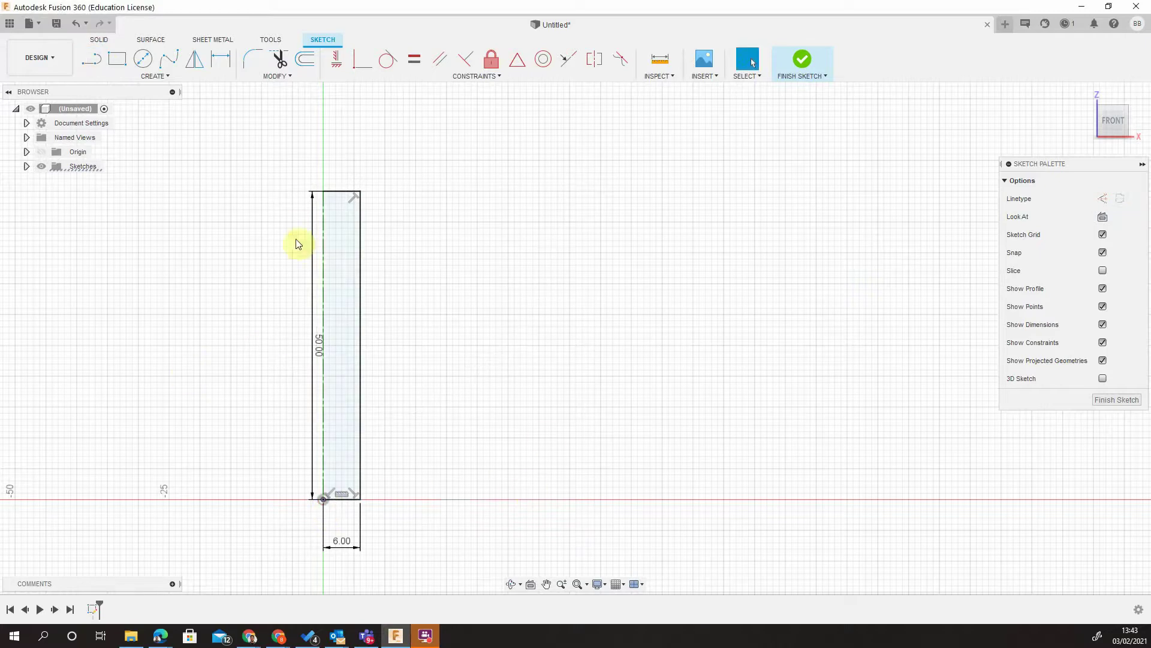
Move the 50 mm dimension to the right side of the rectangle.
left_click_drag(315, 343, 401, 346)
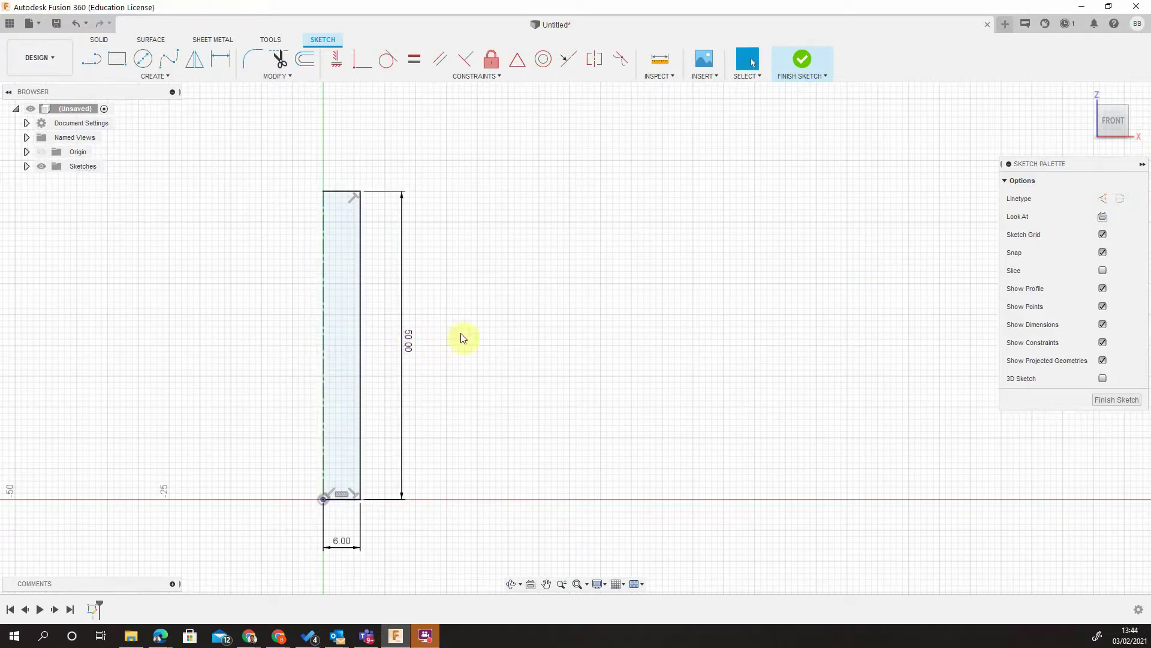
scroll(392, 250, "up", 2)
scroll(386, 325, "down", 4)
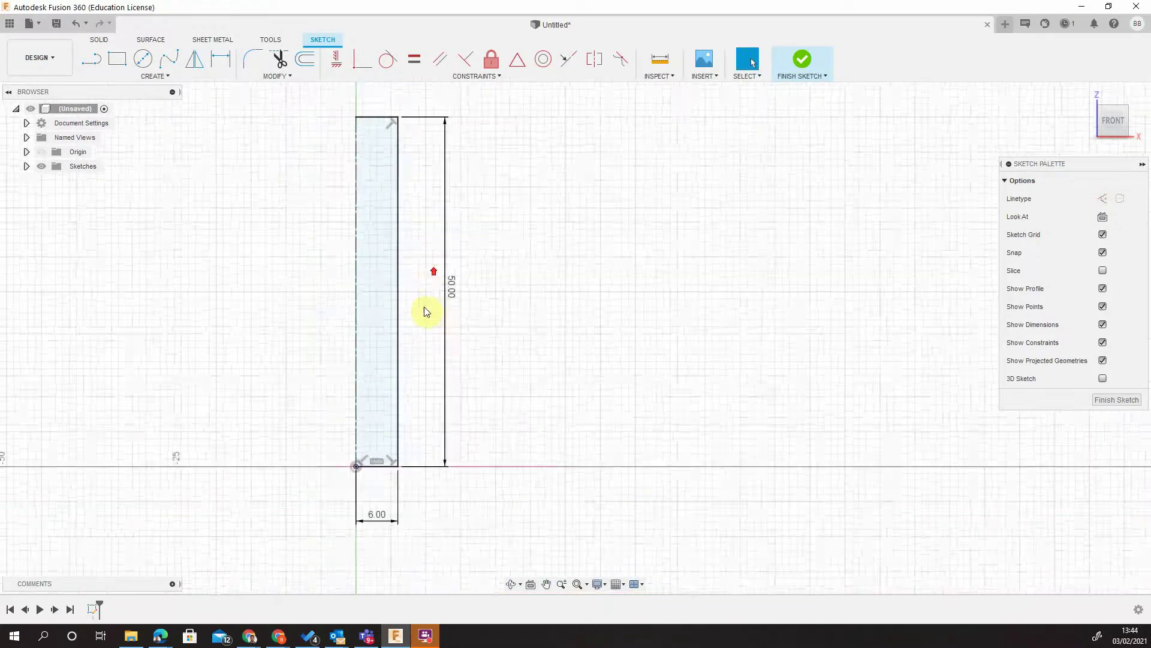
left_click(400, 238)
left_click(401, 236)
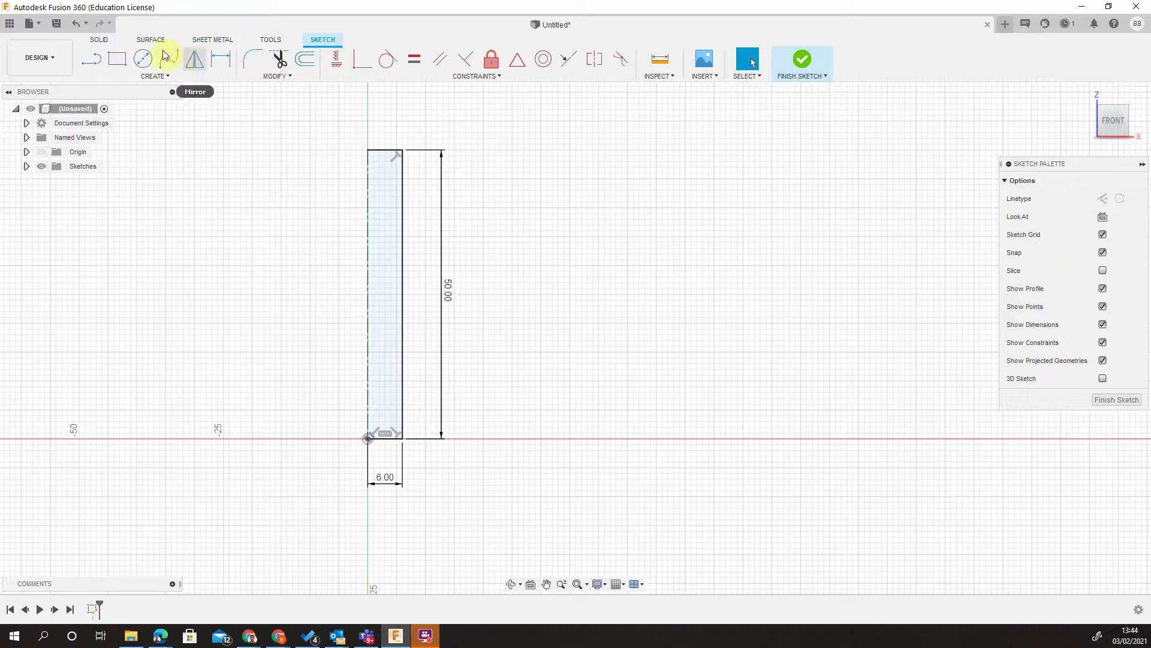
Draw a 2 mm deep rectangular notch inward from the rectangle's right edge.
left_click(95, 62)
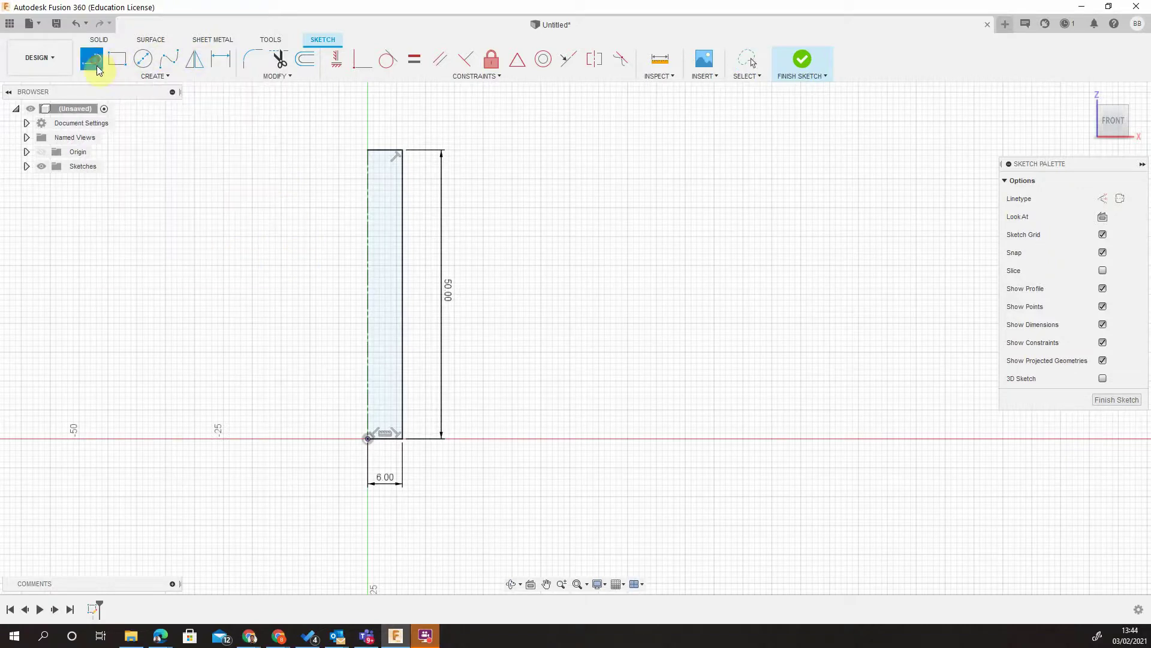
left_click(403, 229)
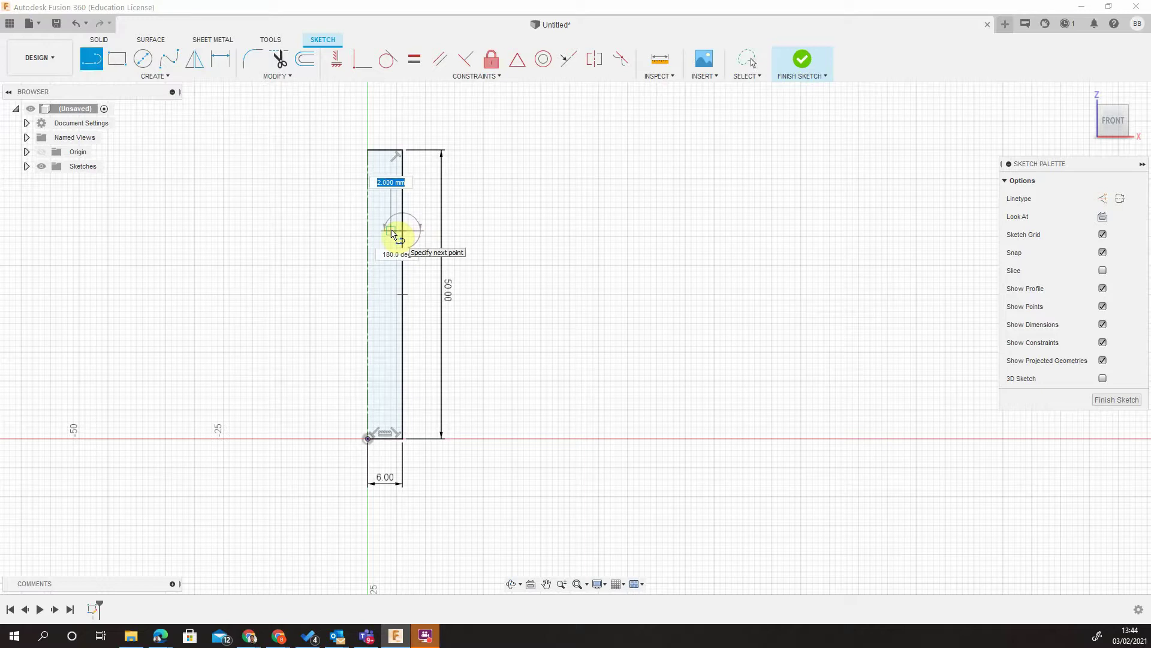
left_click(392, 230)
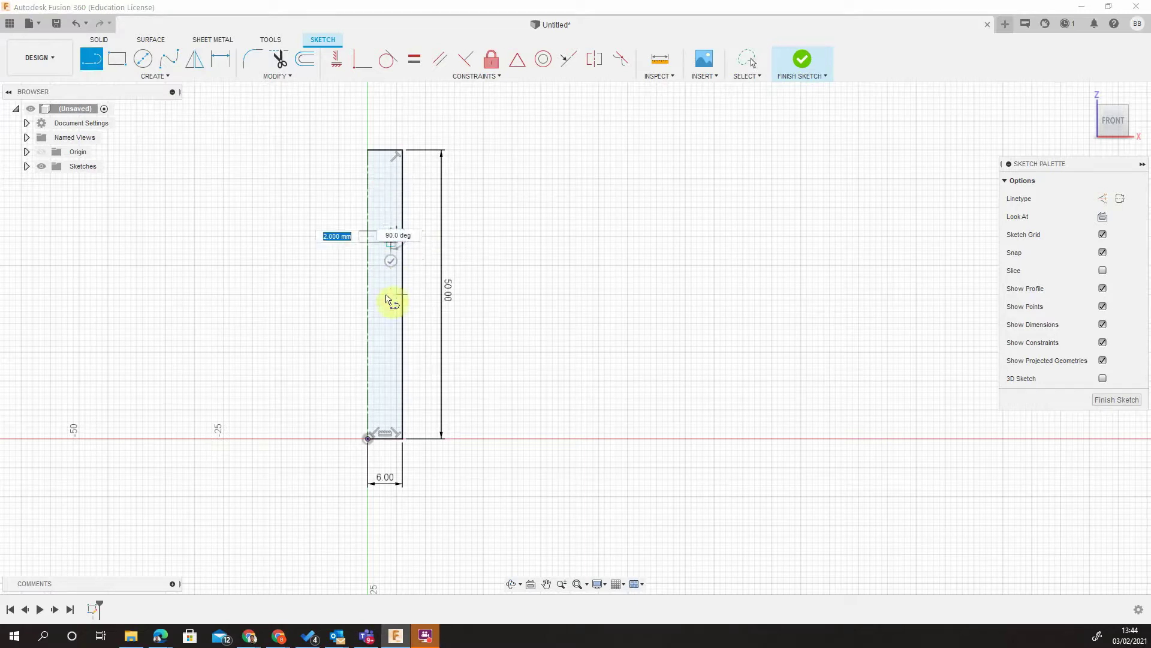
left_click(391, 346)
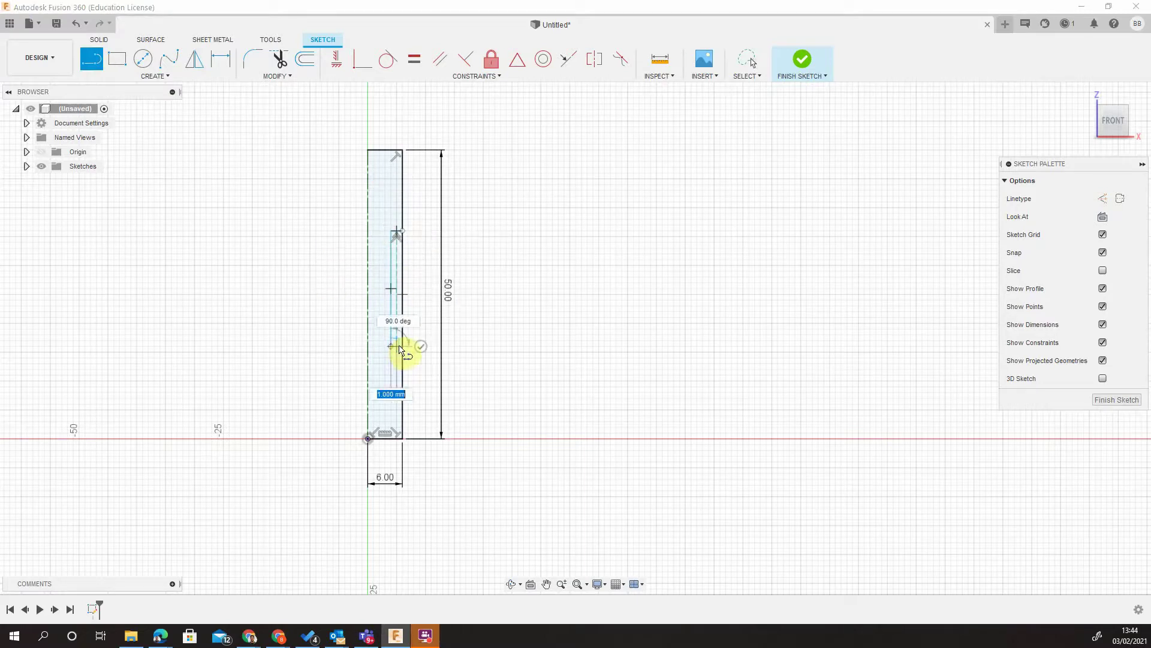
double_click(401, 346)
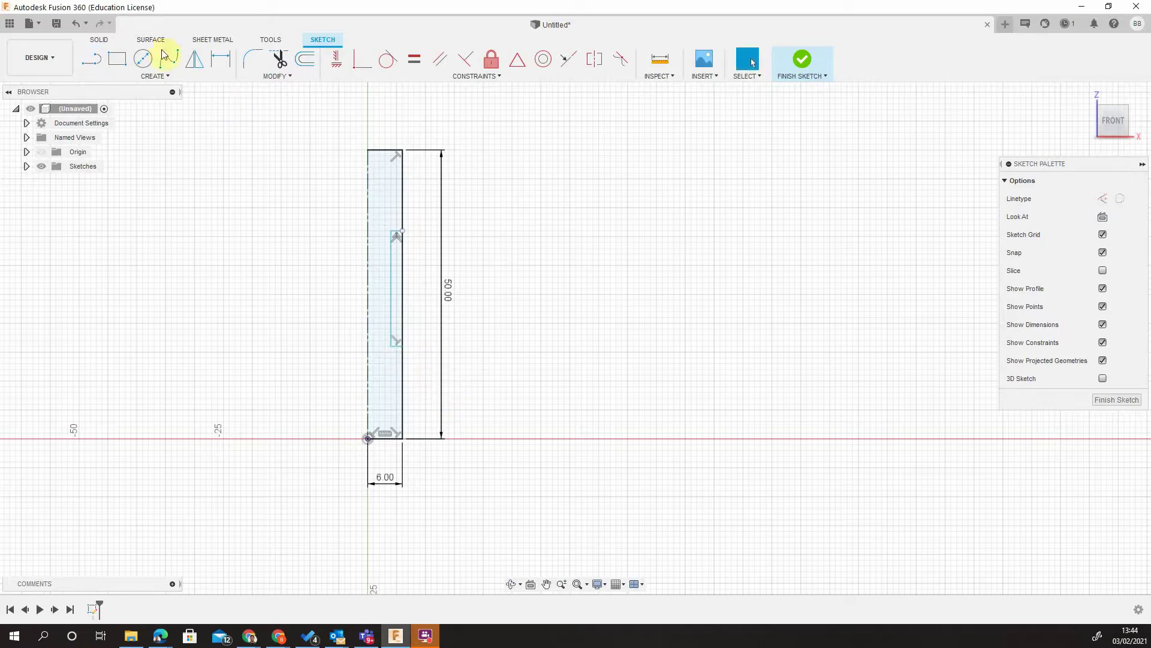
Dimension the notch 15 mm below the top and 25 mm above the bottom.
left_click(220, 60)
left_click(401, 230)
left_click(403, 151)
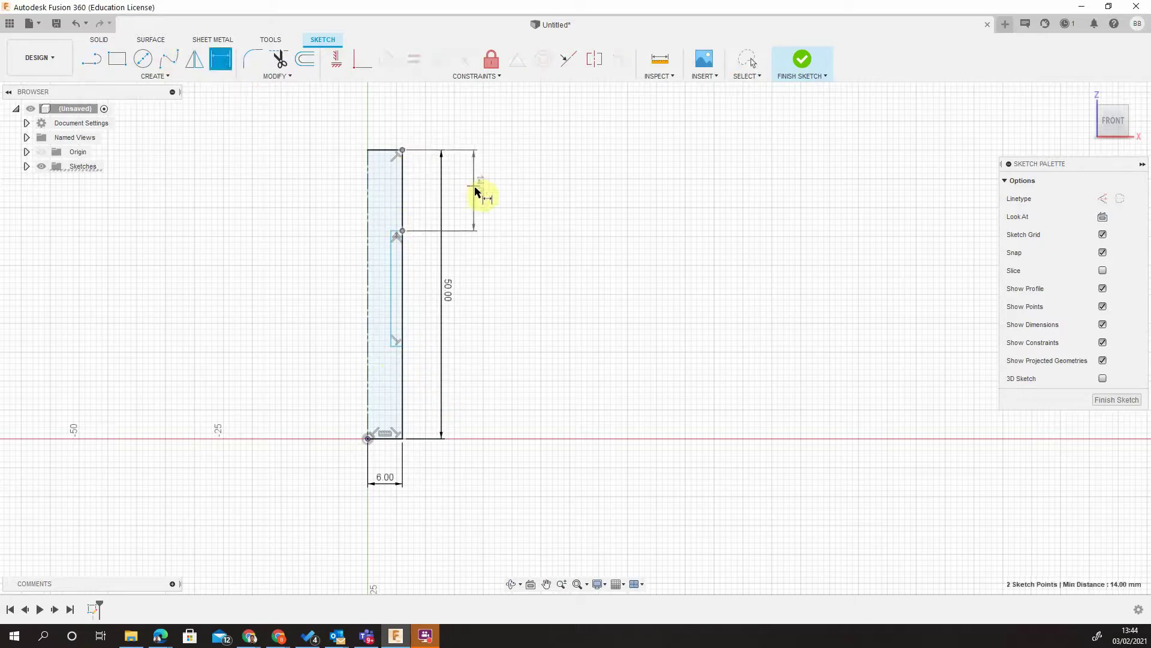
left_click(478, 191)
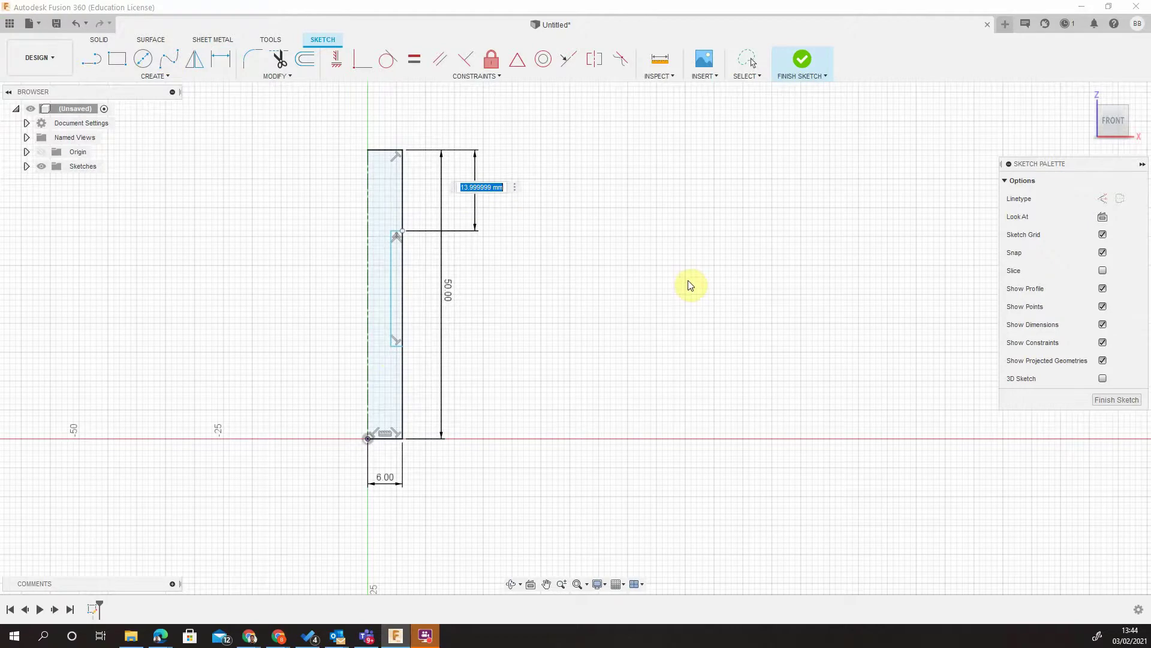
key("Return")
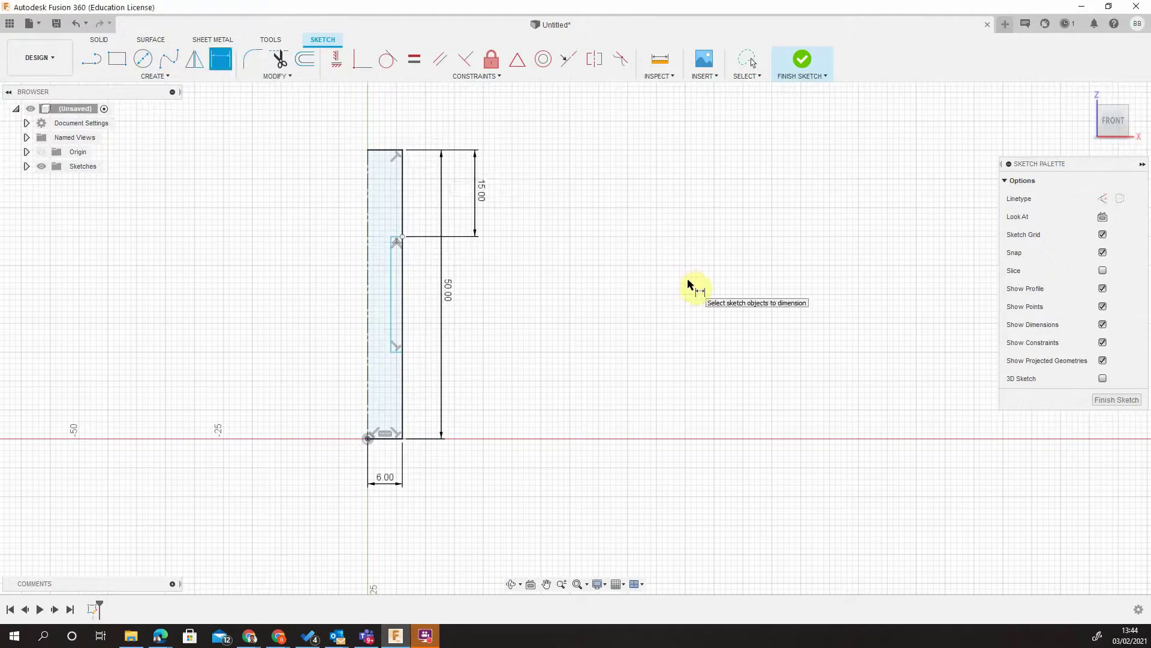
left_click(403, 352)
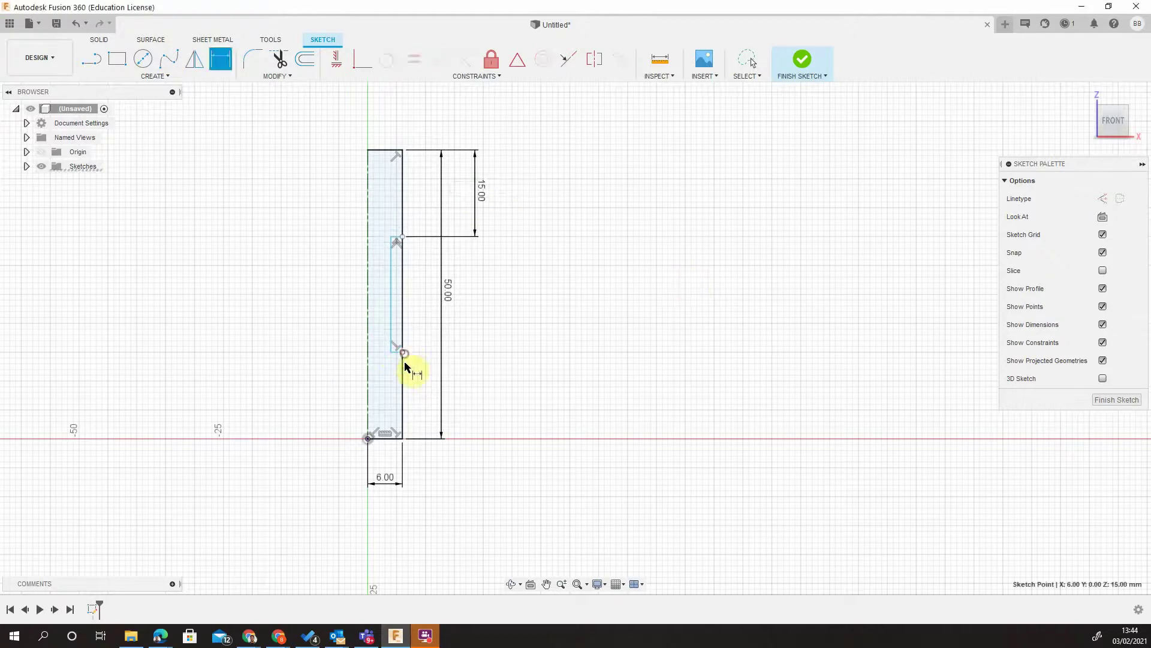
left_click(403, 438)
left_click(467, 394)
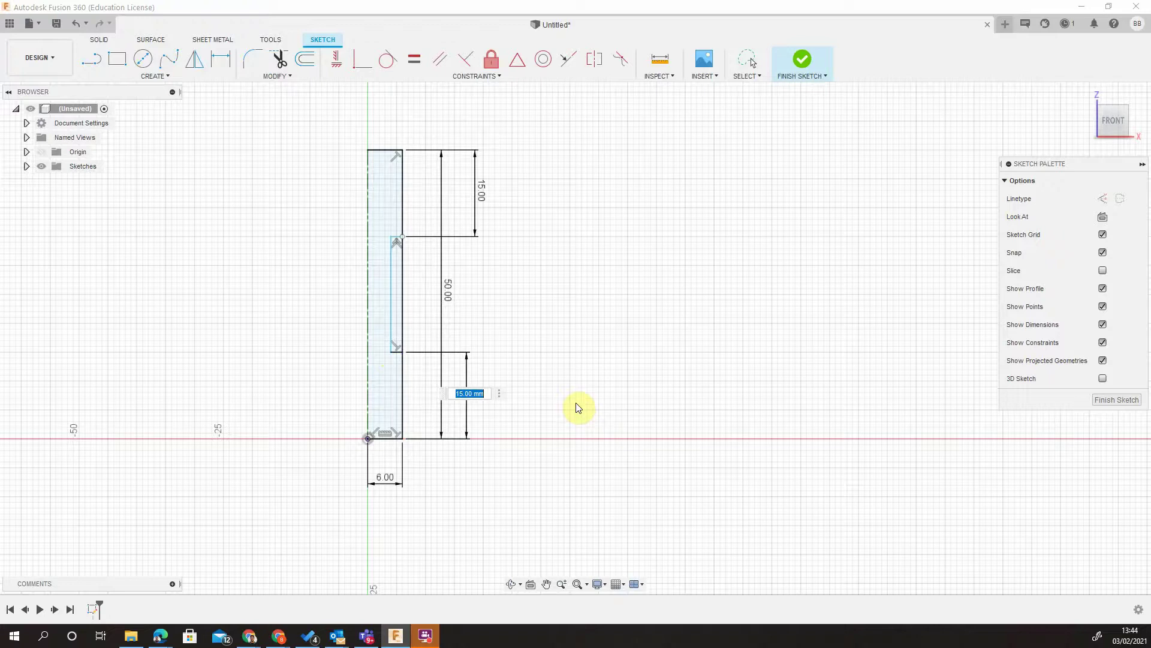
type("25")
key("Return")
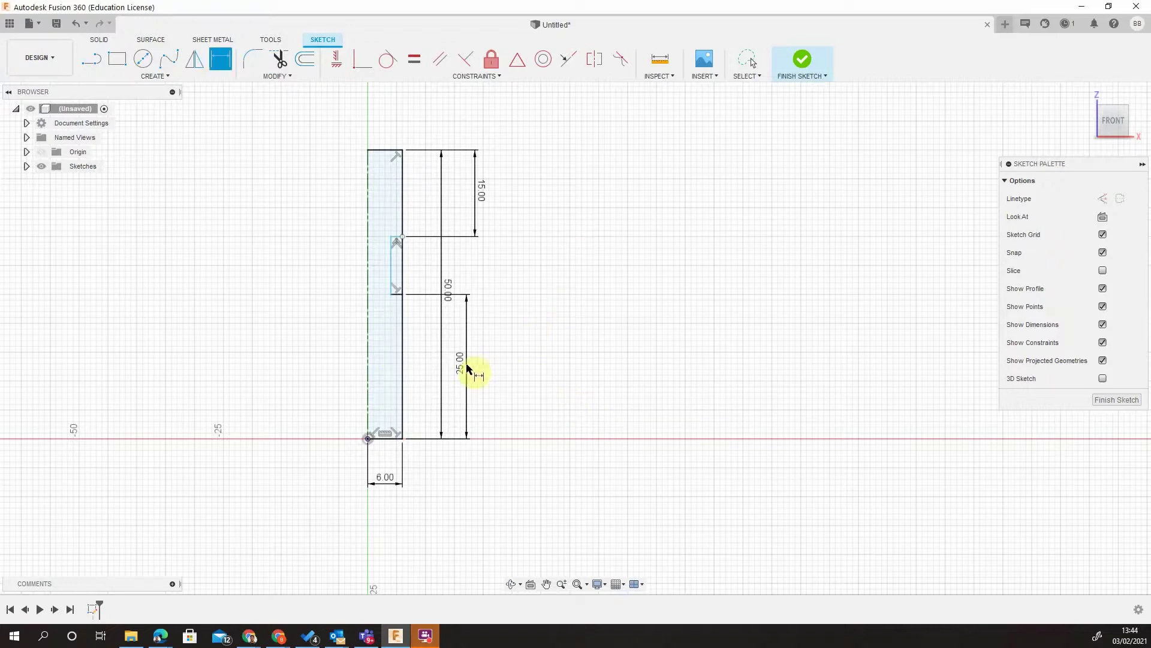
left_click_drag(463, 367, 476, 368)
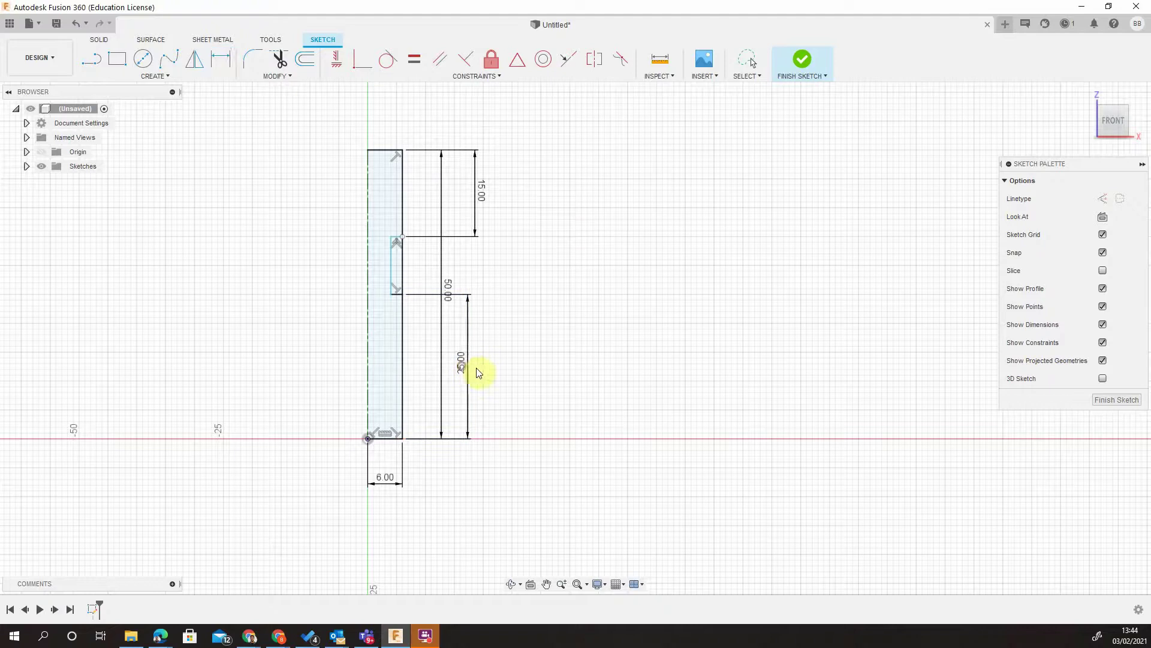
Finish the sketch and revolve the notched profile 360° about the centreline.
left_click(807, 59)
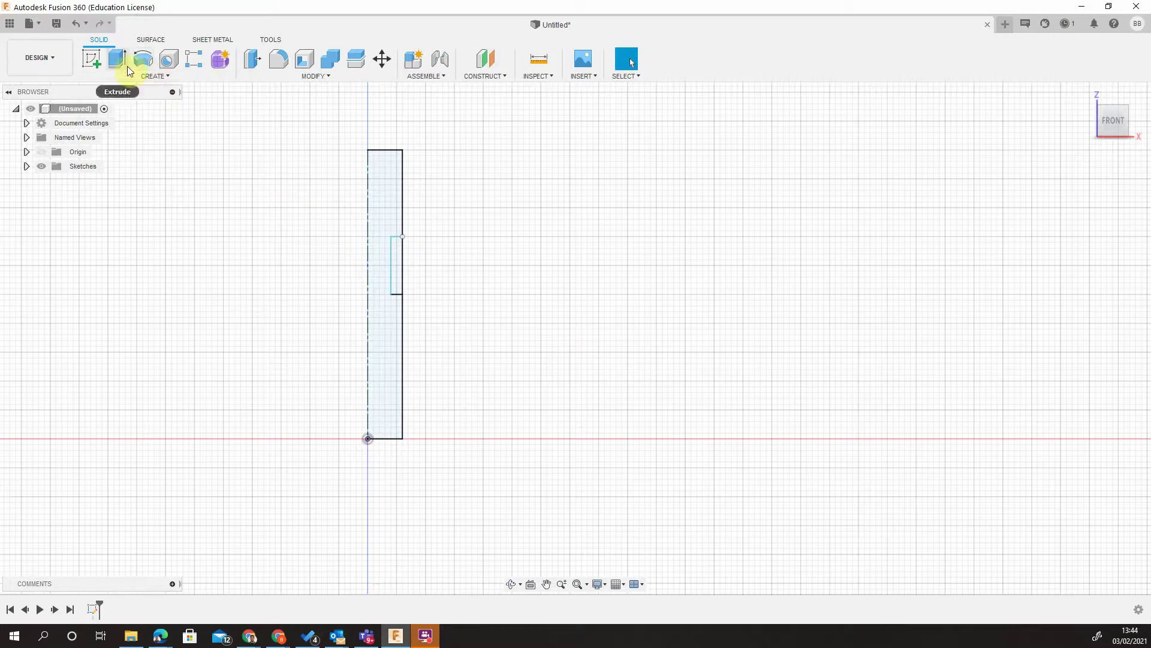
left_click(149, 60)
left_click(386, 203)
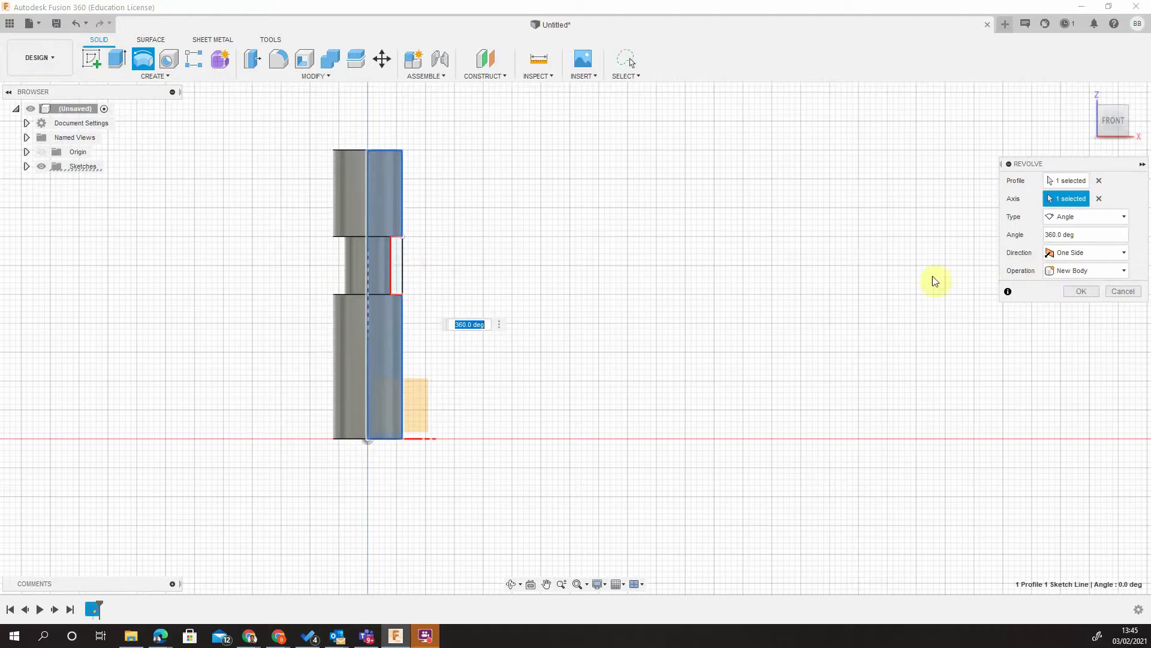
left_click(1083, 290)
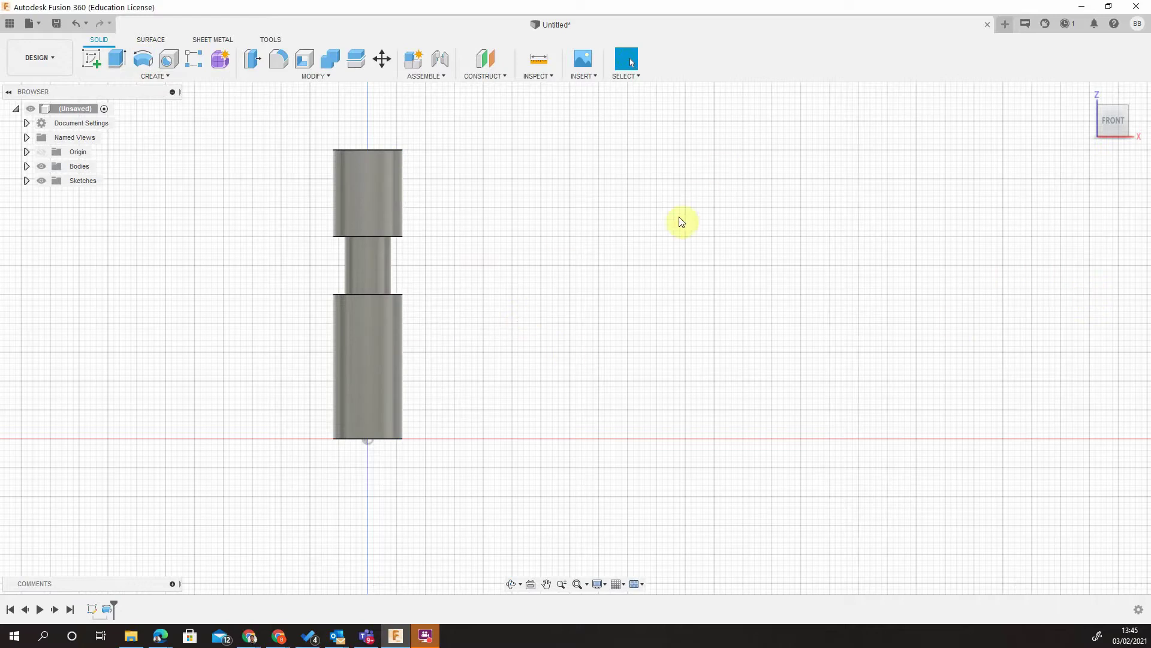
Add a full-length M12x1.75 ISO metric thread, class 6g right hand, to the lower cylinder.
middle_click_drag(617, 222, 591, 233, "shift")
left_click_drag(591, 233, 593, 226)
key("Escape")
scroll(367, 322, "up", 3)
scroll(218, 349, "down", 3)
left_click(155, 76)
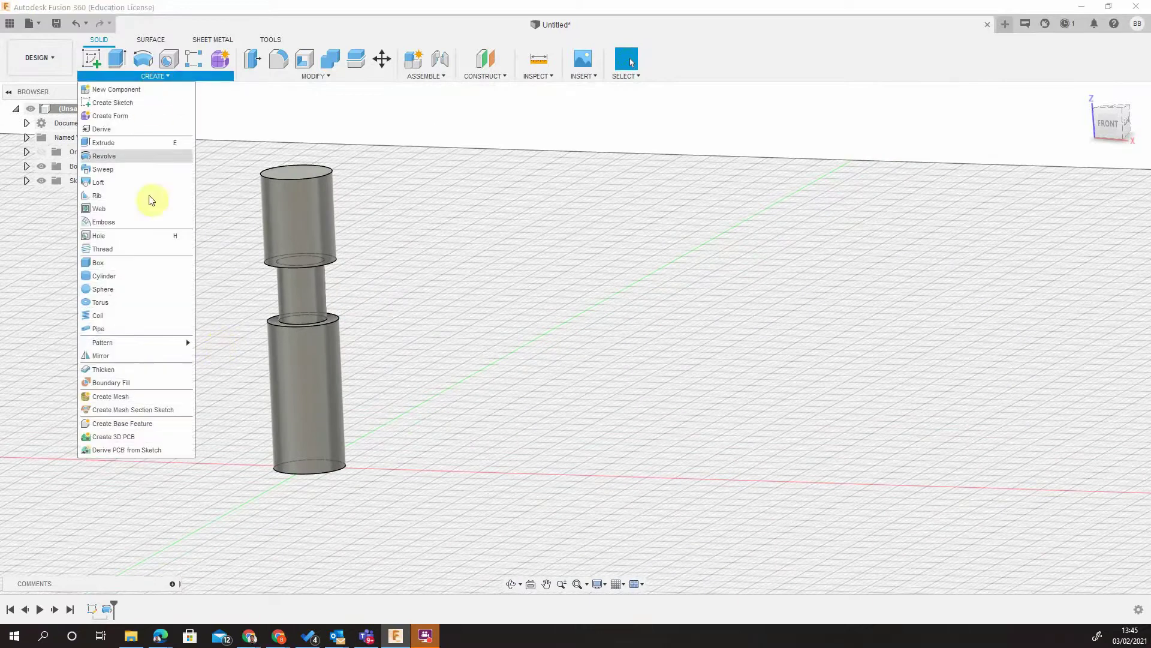
left_click(132, 251)
left_click(297, 373)
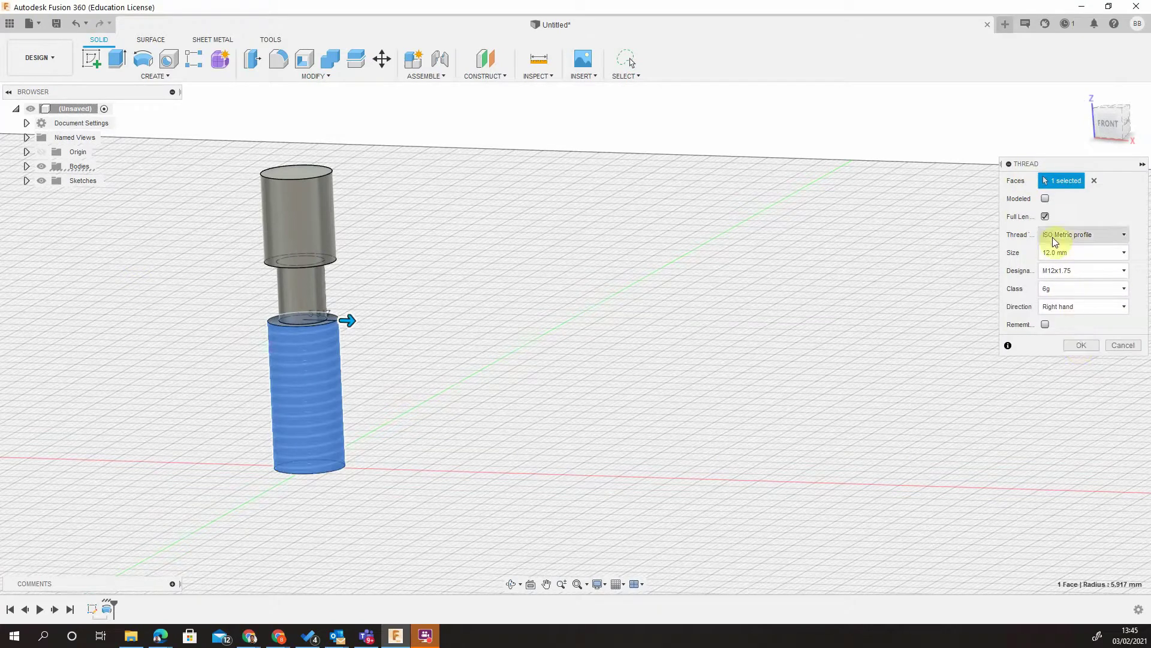
left_click(1081, 271)
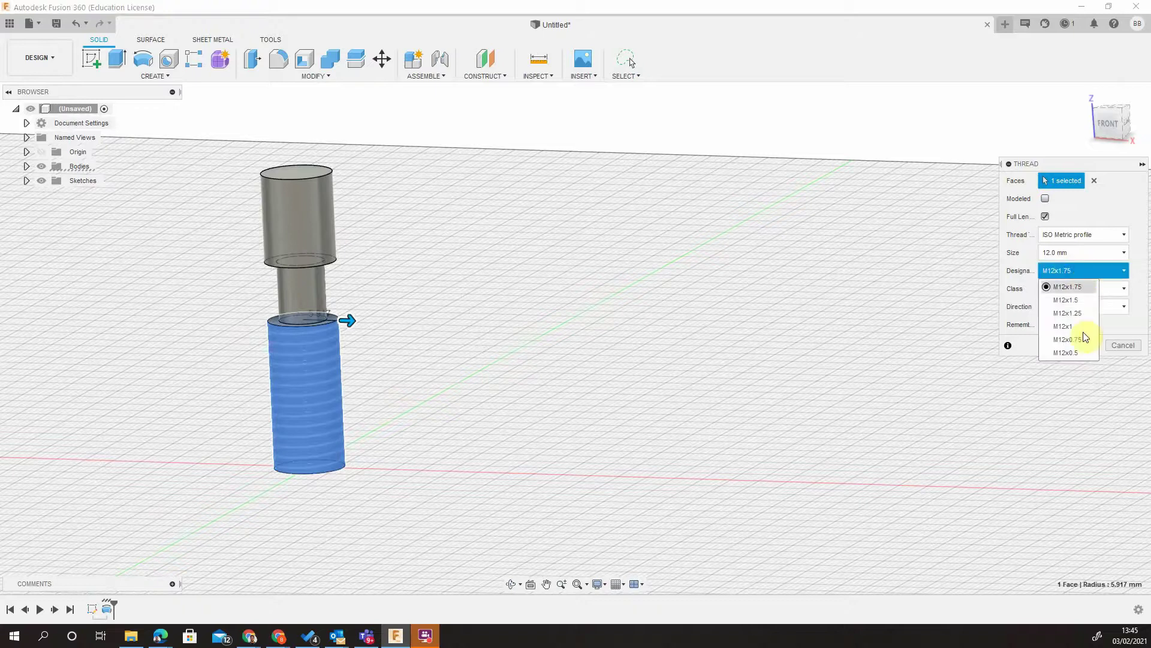
left_click(1073, 270)
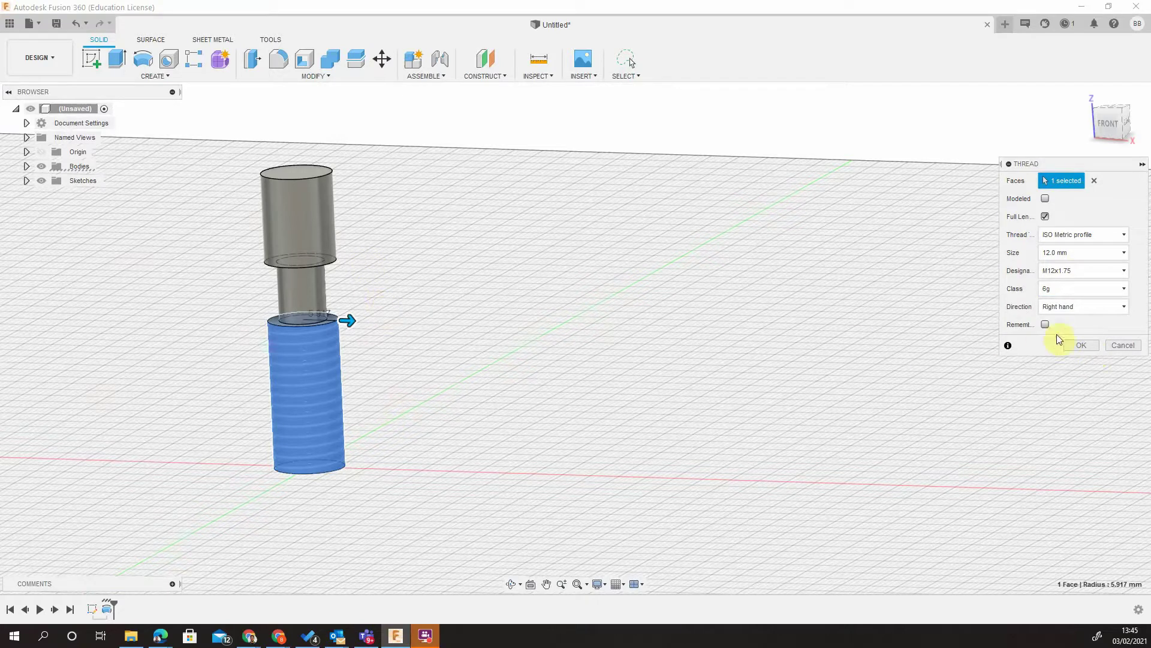
left_click(1071, 345)
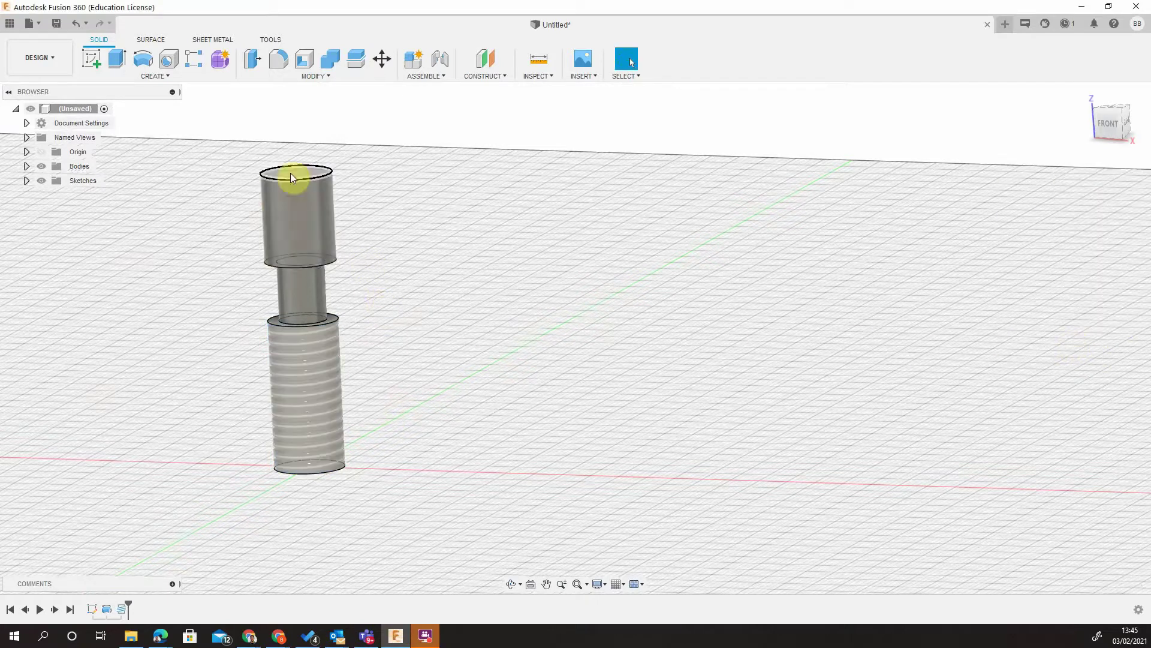
Apply the same M12x1.75 thread to the upper cylinder after abandoning a stray hole.
left_click(266, 171)
left_click(157, 76)
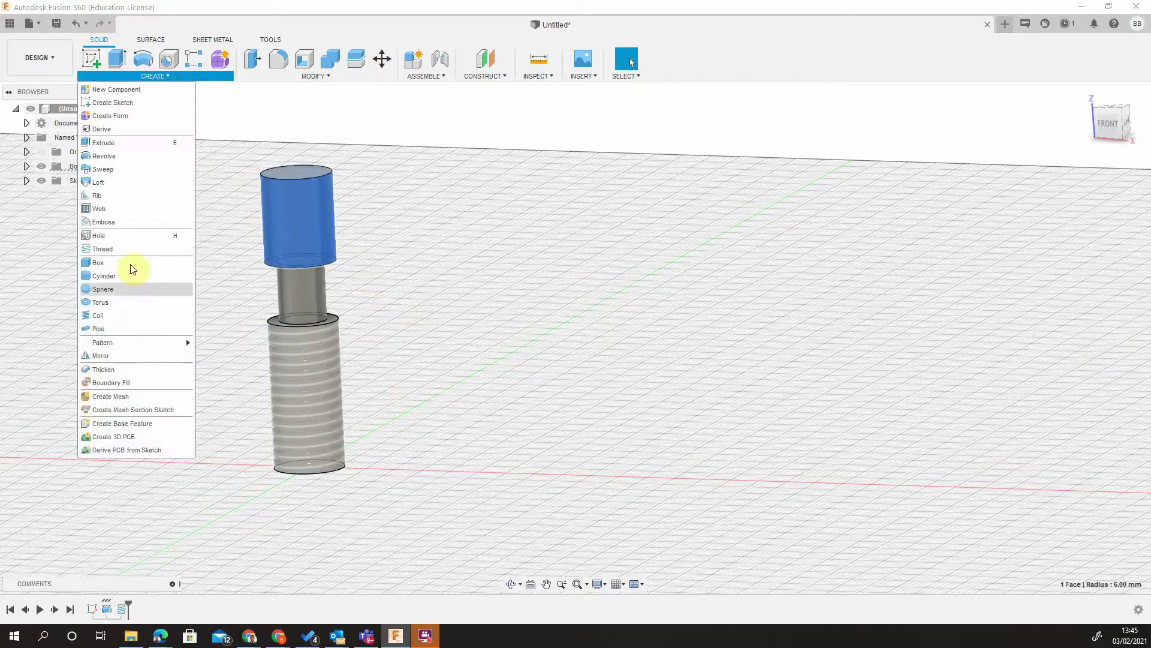
left_click(121, 236)
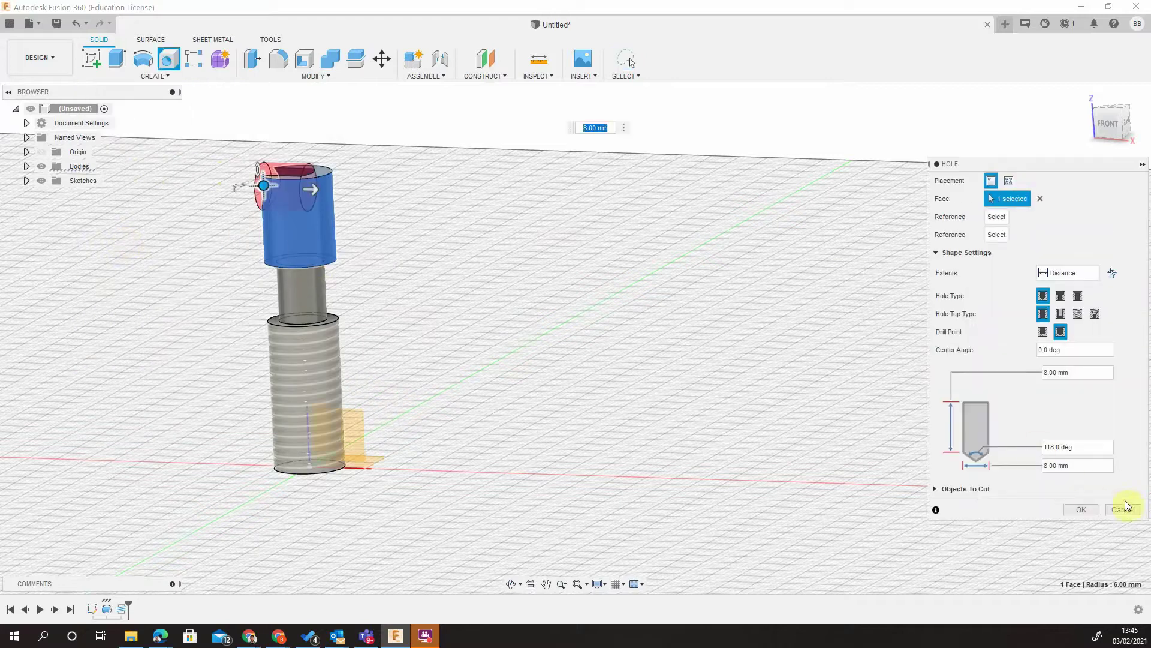
left_click(1123, 509)
left_click(165, 77)
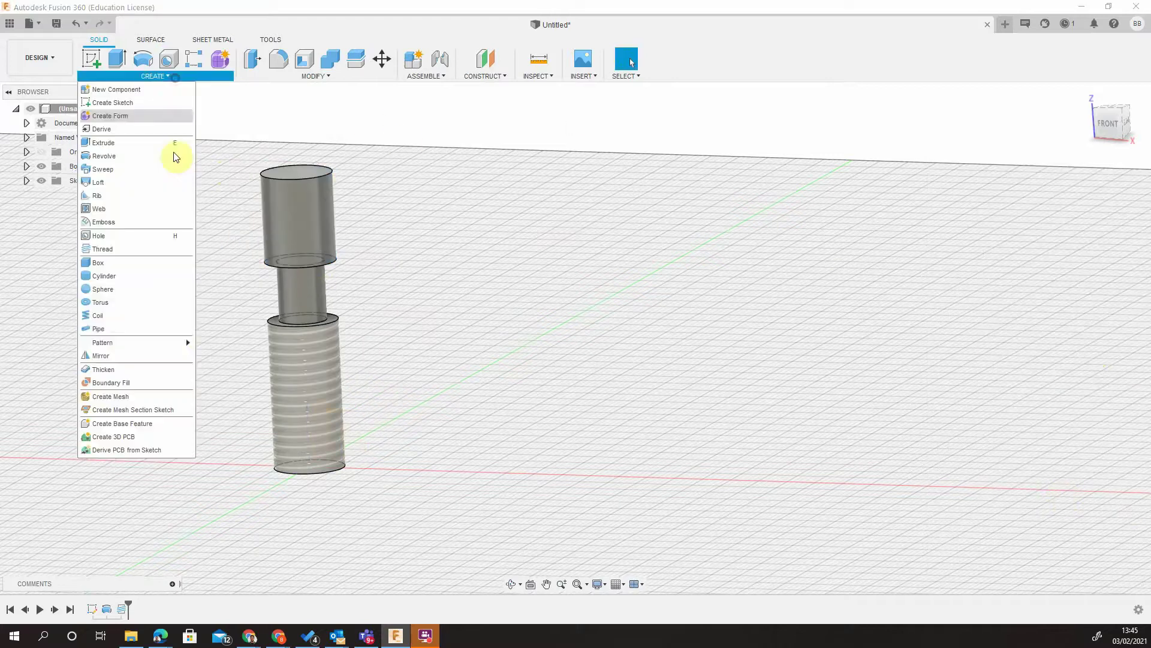
left_click(146, 249)
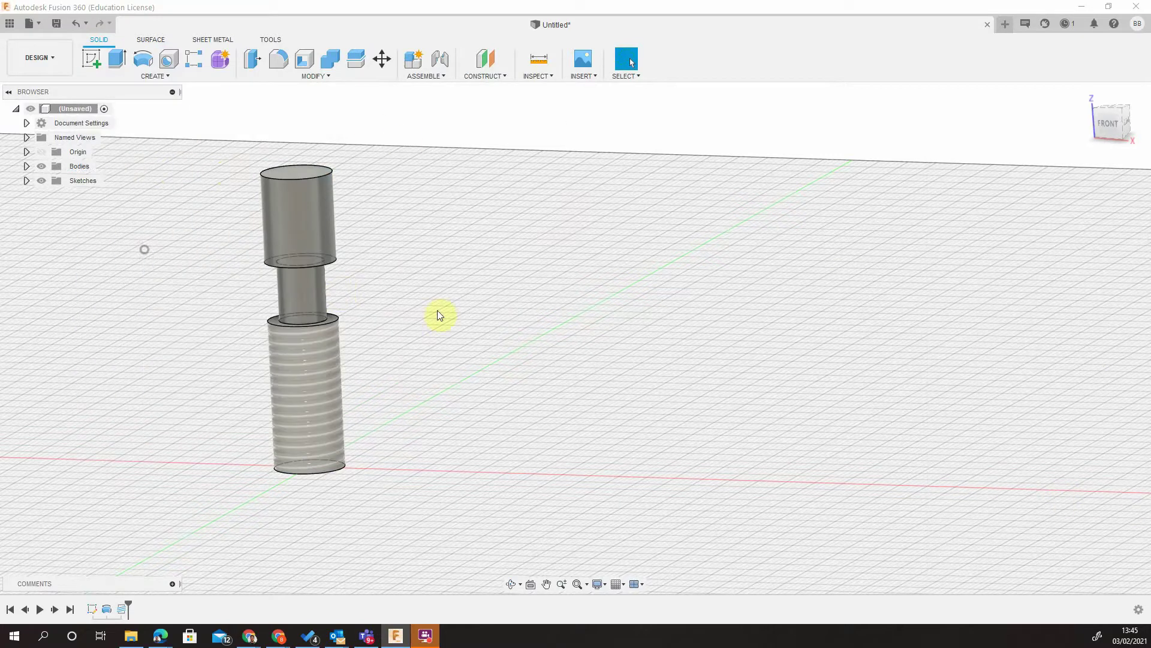
left_click(297, 196)
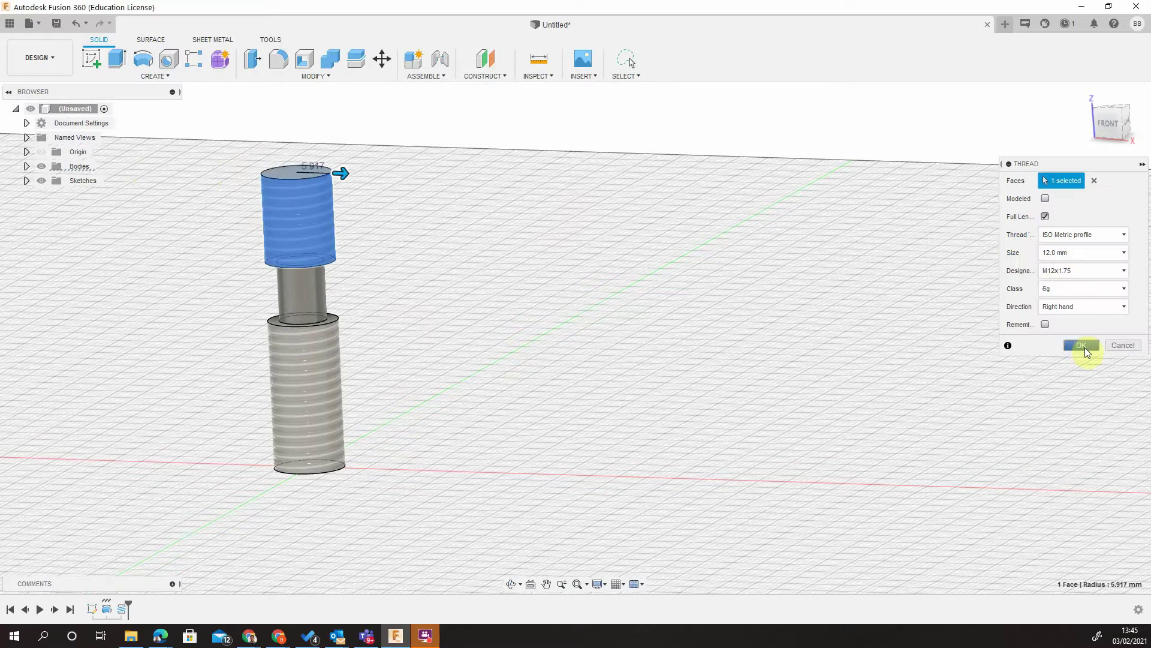
left_click(1083, 345)
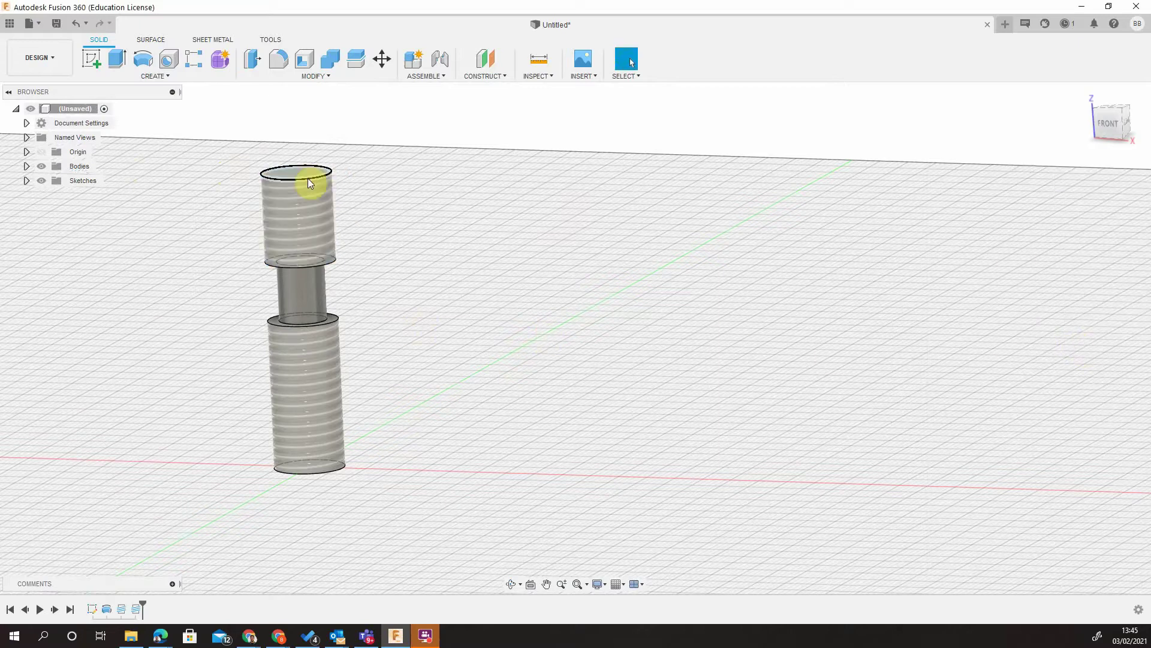
Chamfer the stud's top and bottom outer edges by 0.5 mm.
left_click(289, 77)
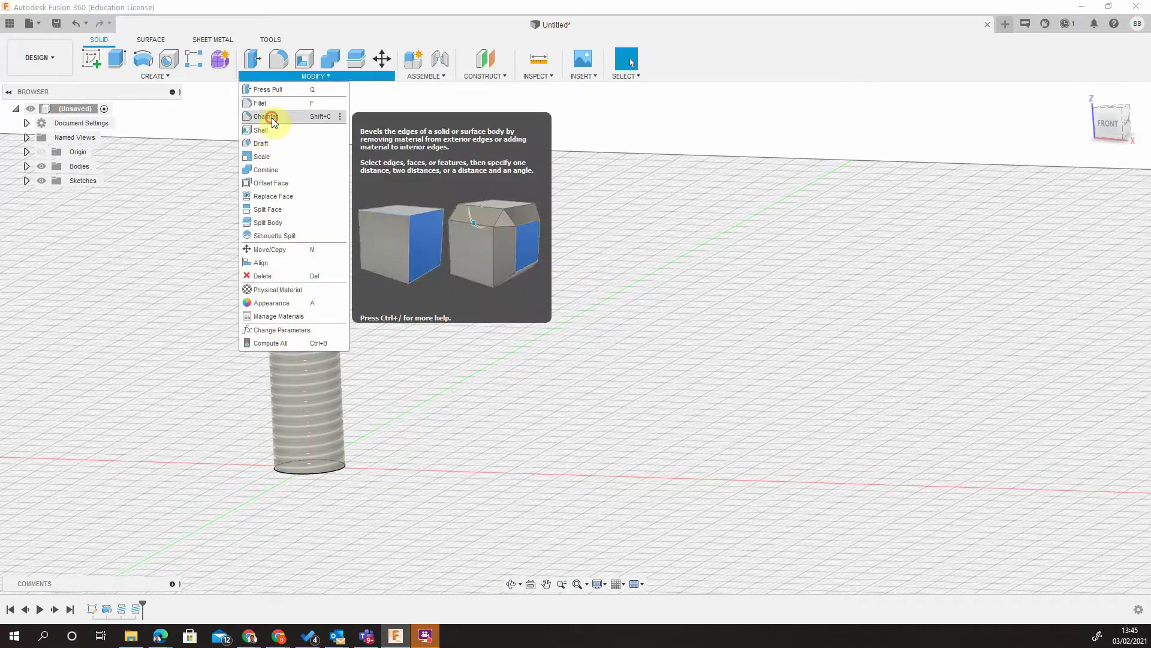
left_click(271, 118)
left_click(306, 175)
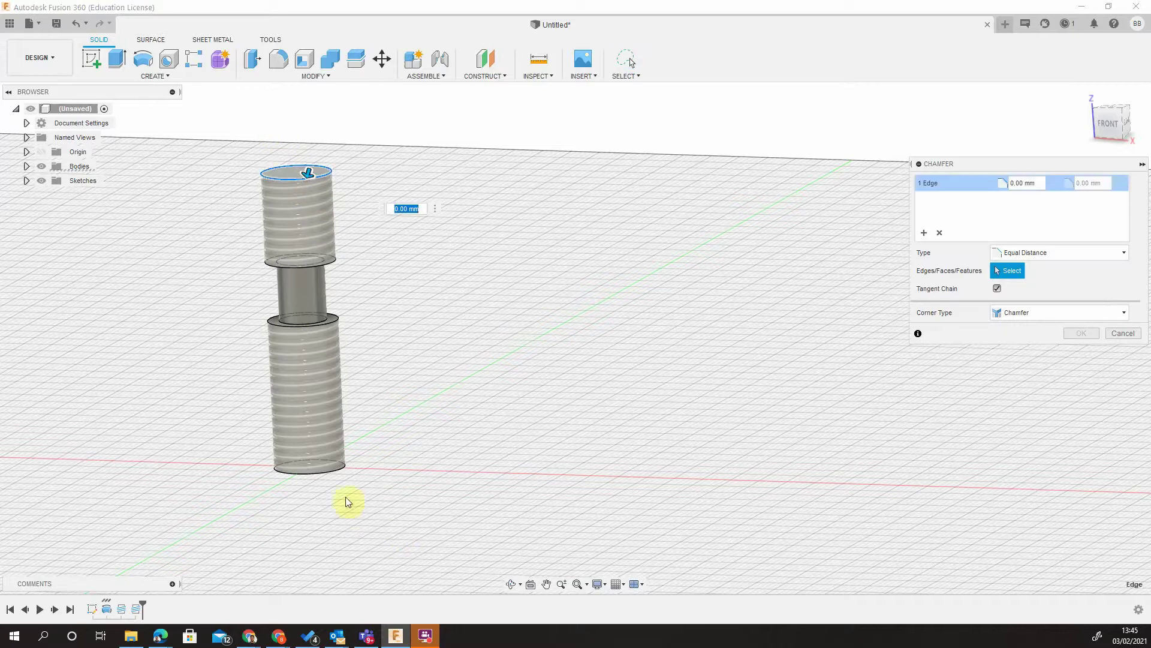
left_click(329, 474)
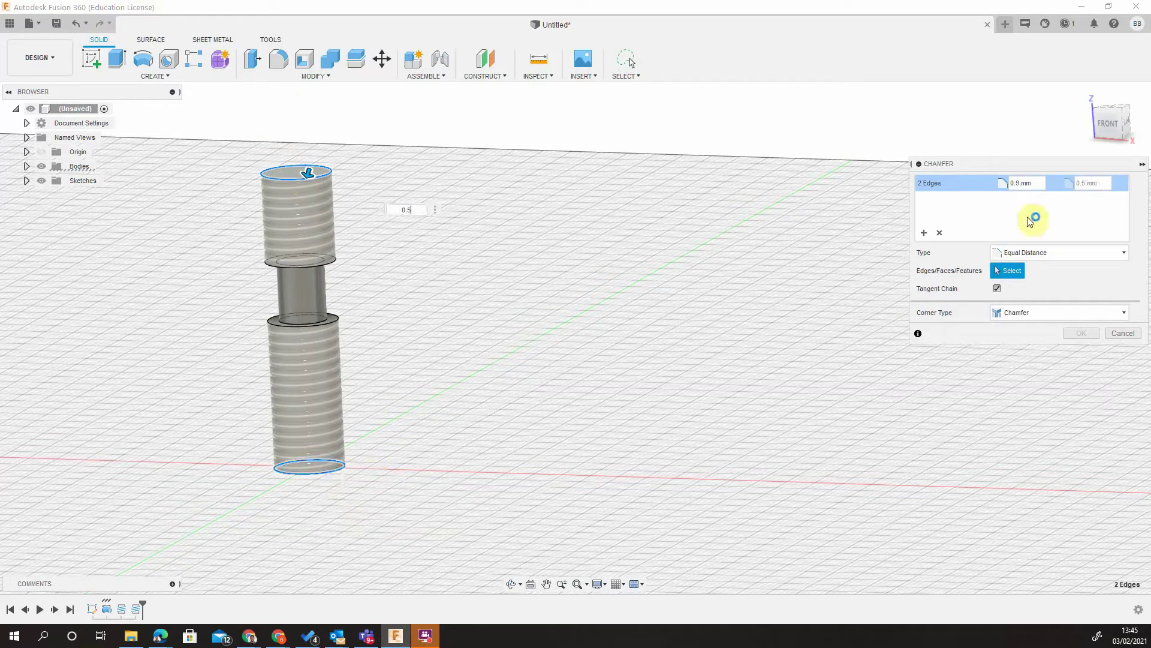
left_click(1080, 331)
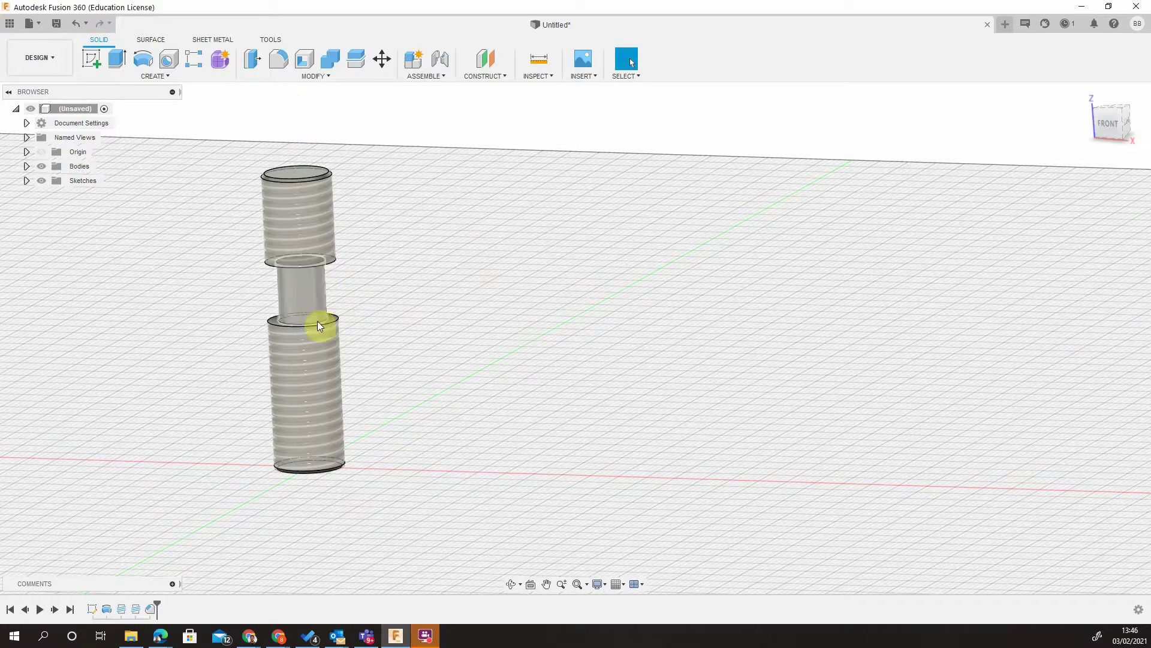
left_click(405, 306)
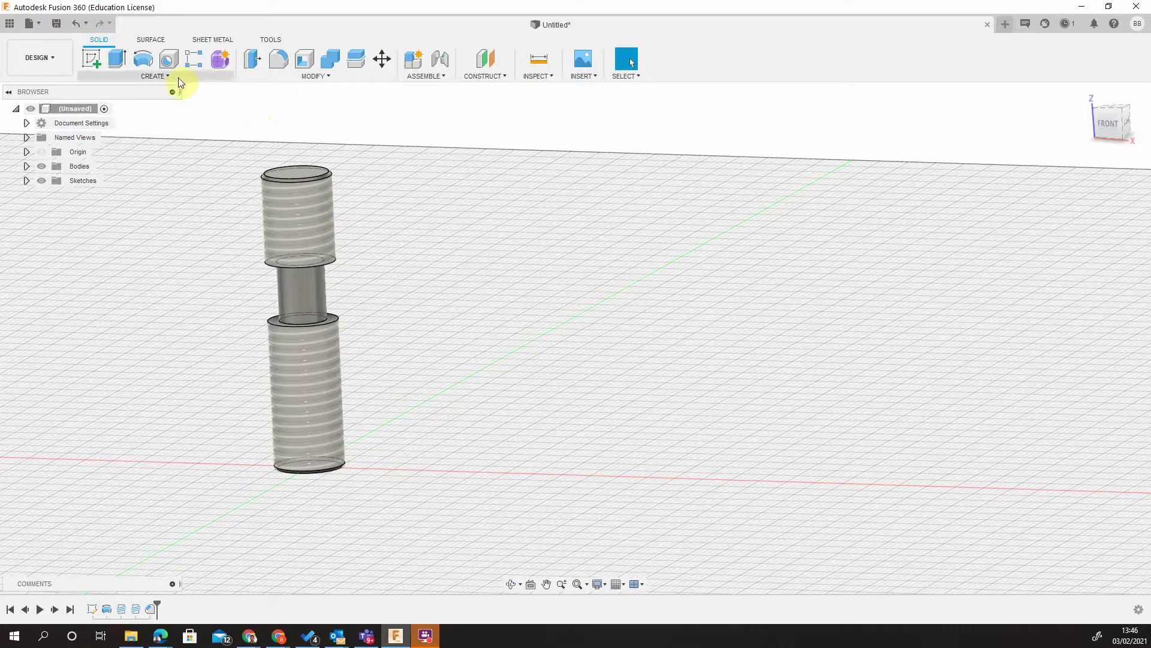
Edit the chamfer feature to add both neck shoulder edges at 0.5 mm.
right_click(149, 607)
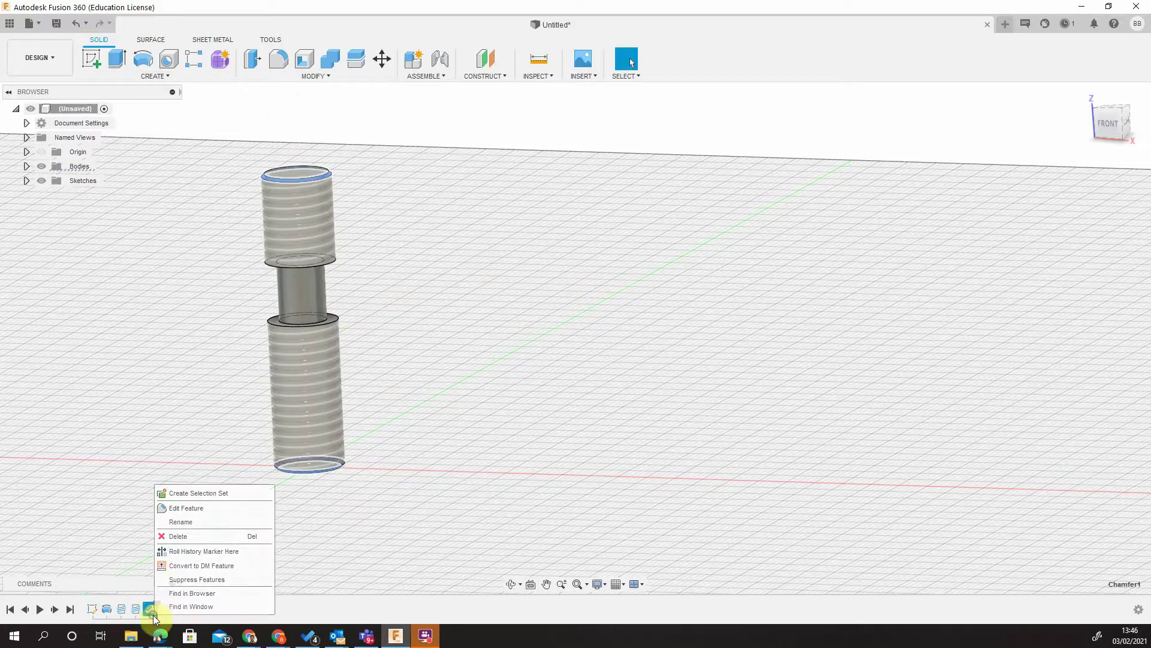
left_click(186, 508)
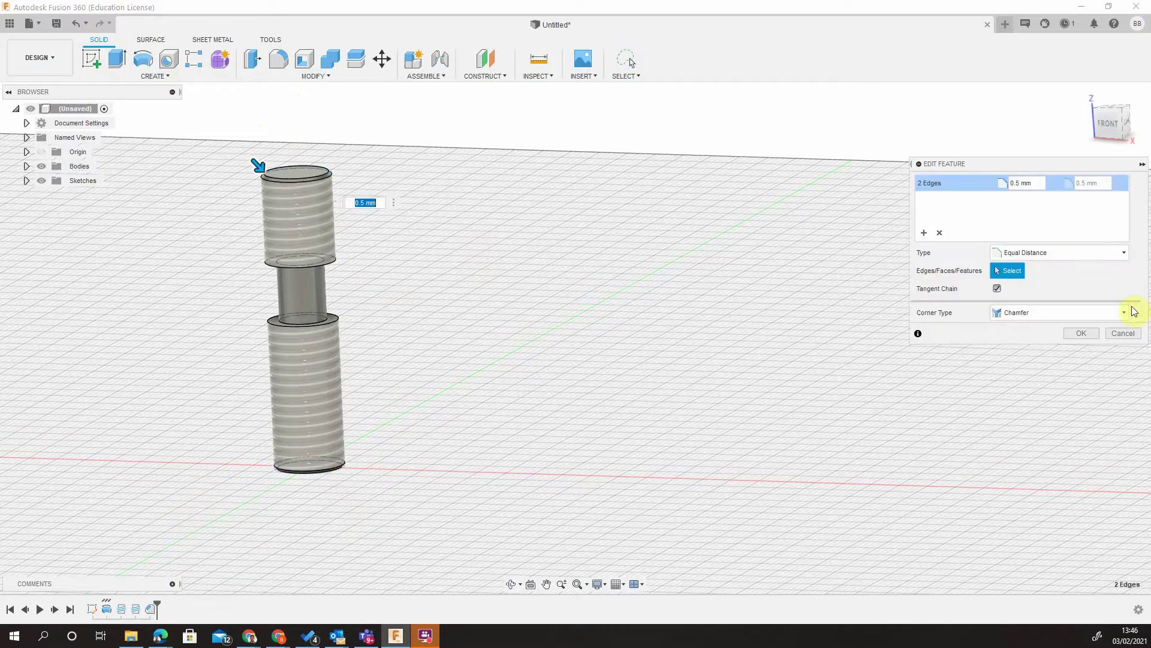
left_click(935, 185)
left_click(924, 233)
left_click(326, 263)
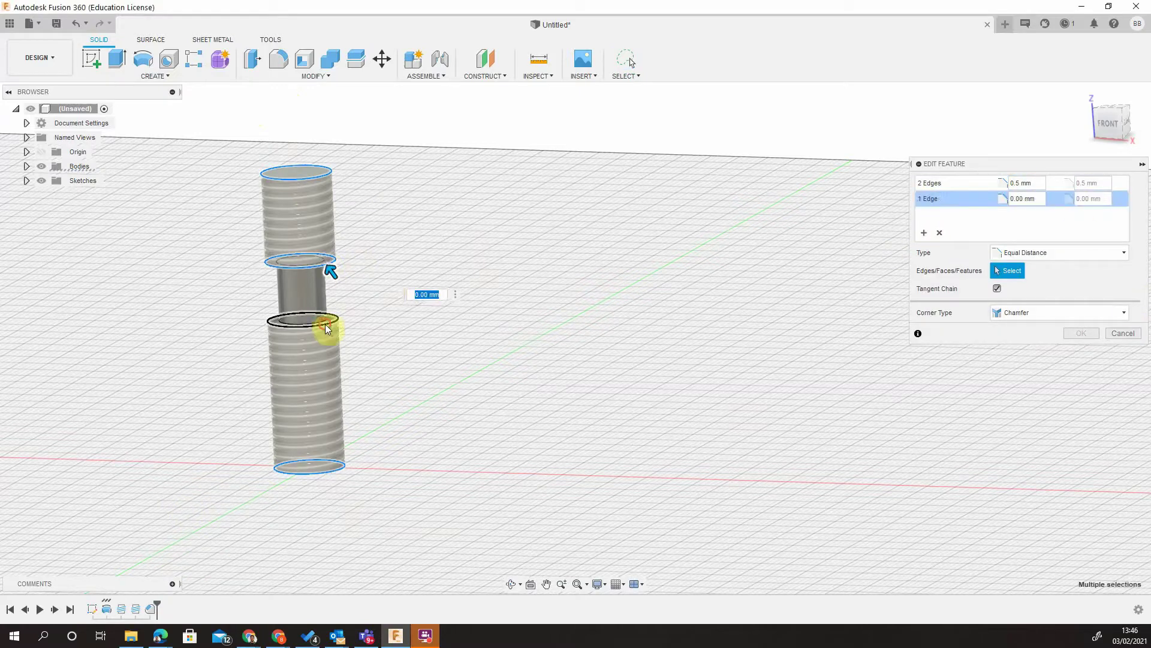
left_click(325, 323)
type("0.5")
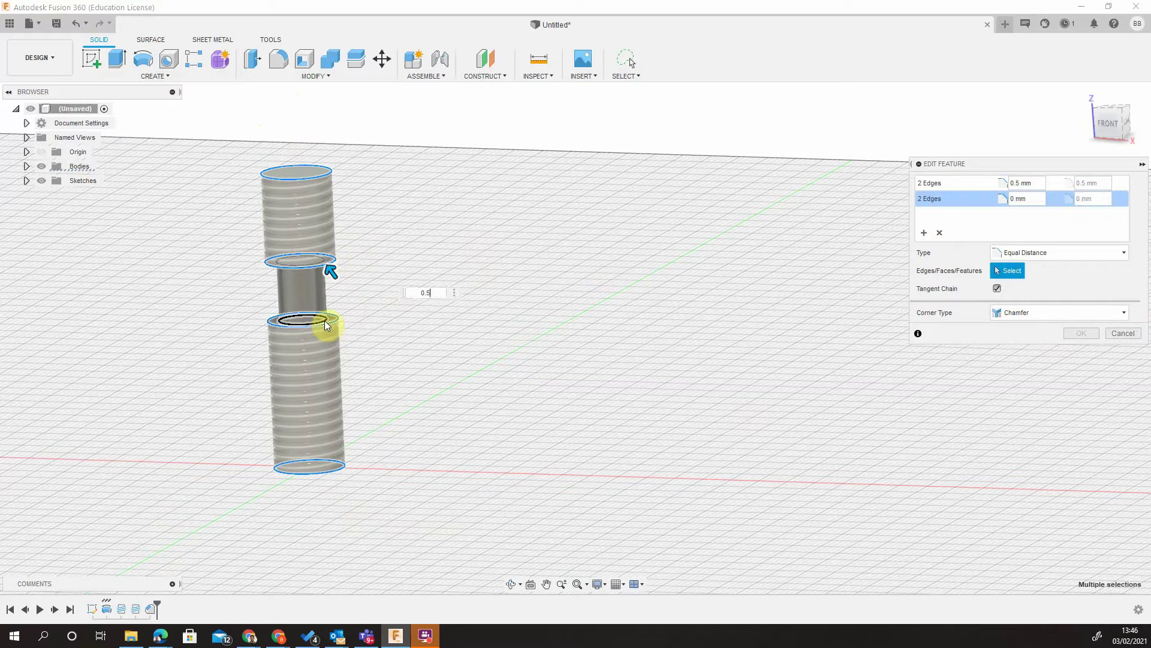
key("Return")
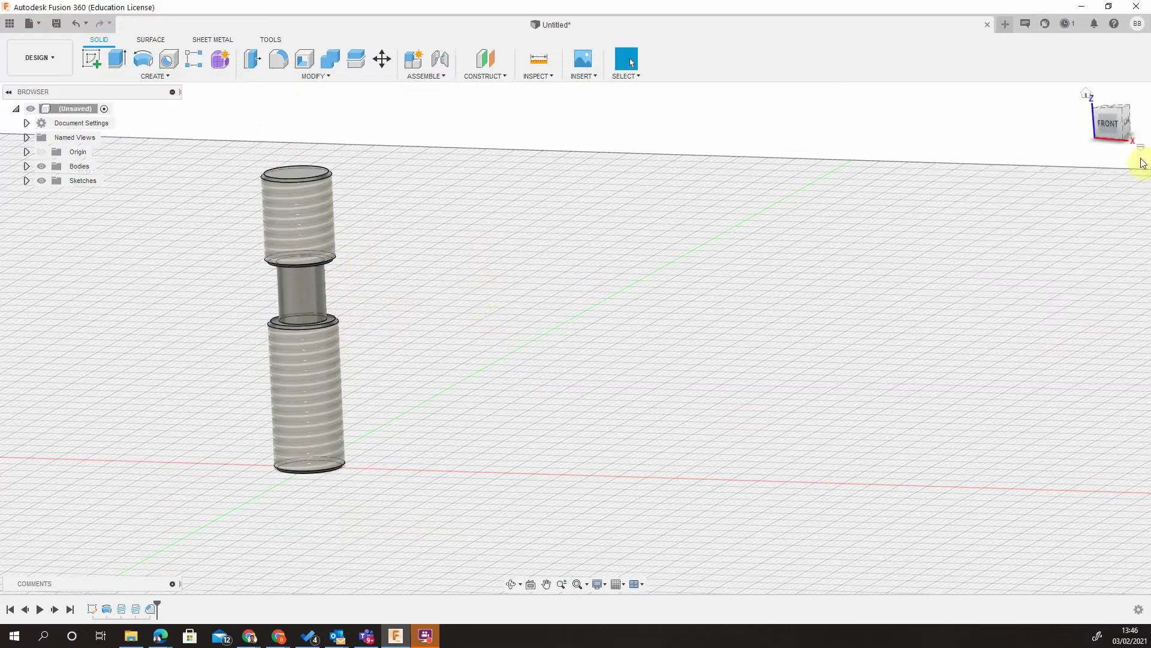
left_click(1087, 95)
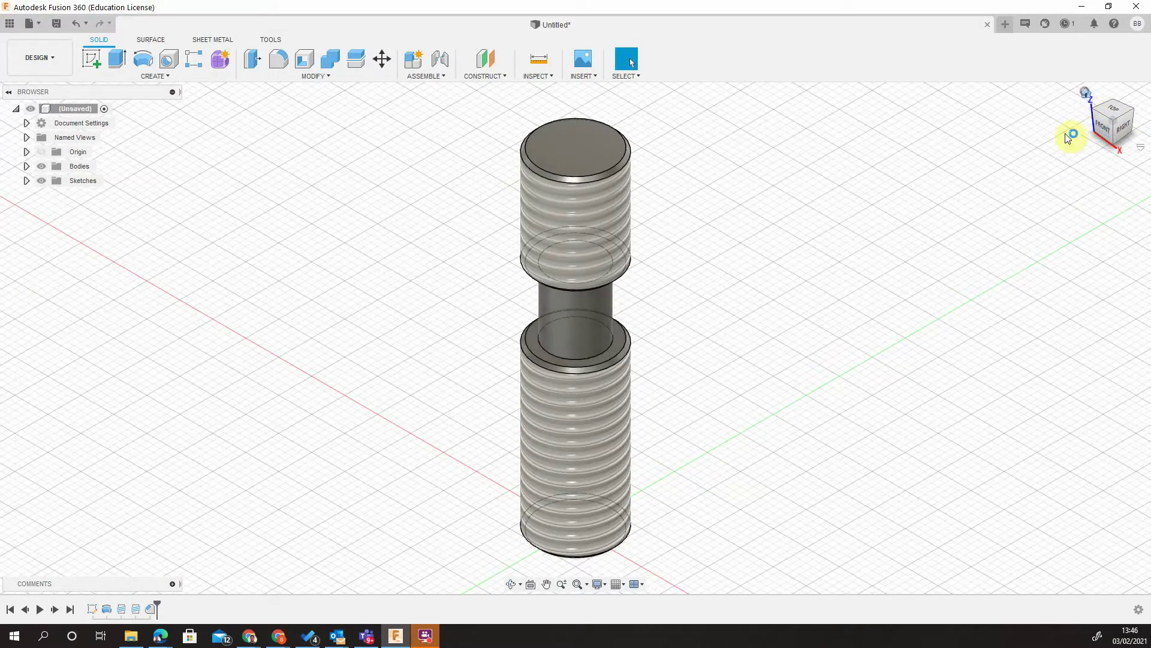
scroll(905, 370, "down", 5)
middle_click_drag(930, 345, 618, 271)
left_click(1086, 95)
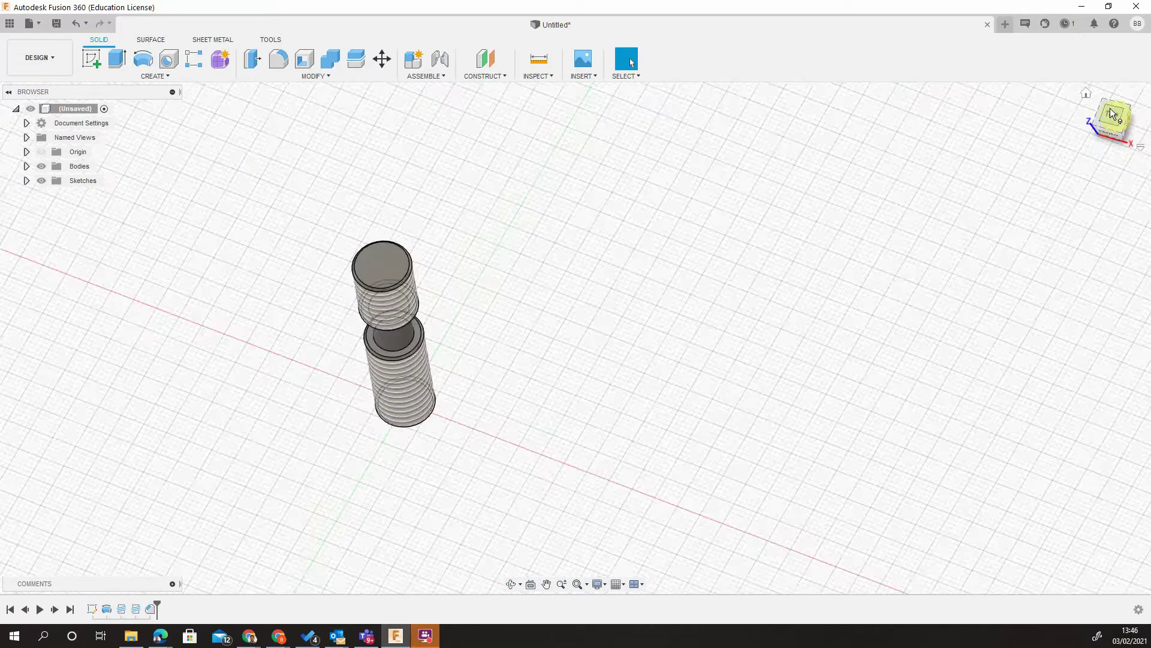
From the top view, sketch a 12 mm diameter circle on the XY plane beside the stud.
left_click(1089, 154)
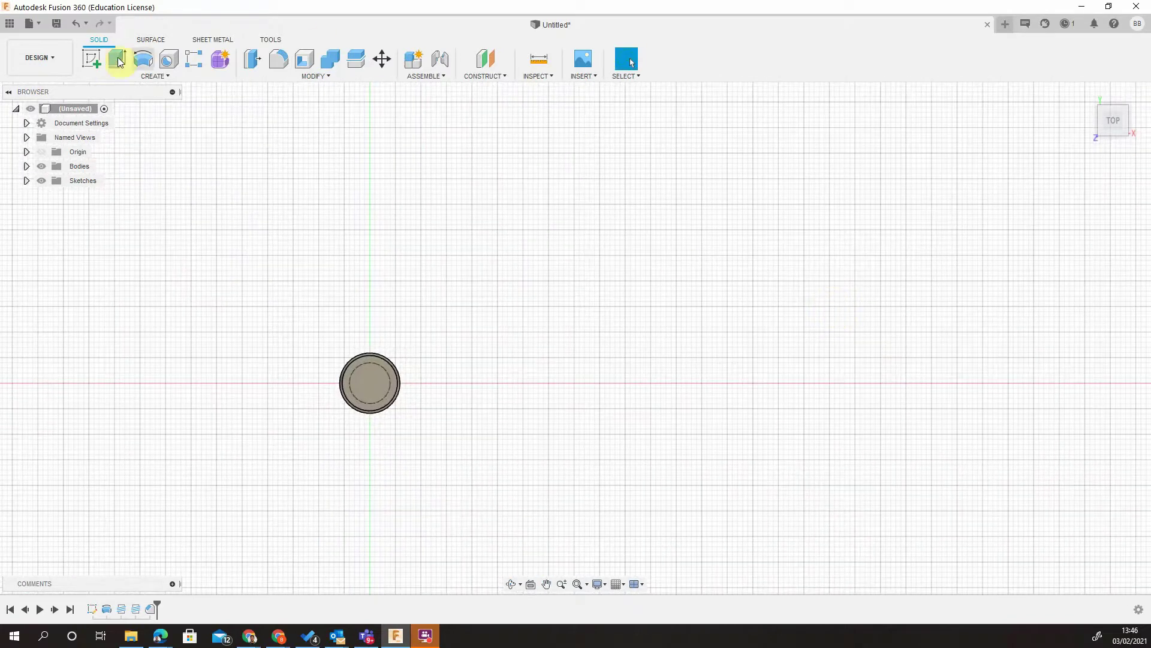
left_click(96, 60)
left_click(414, 347)
scroll(623, 384, "up", 5)
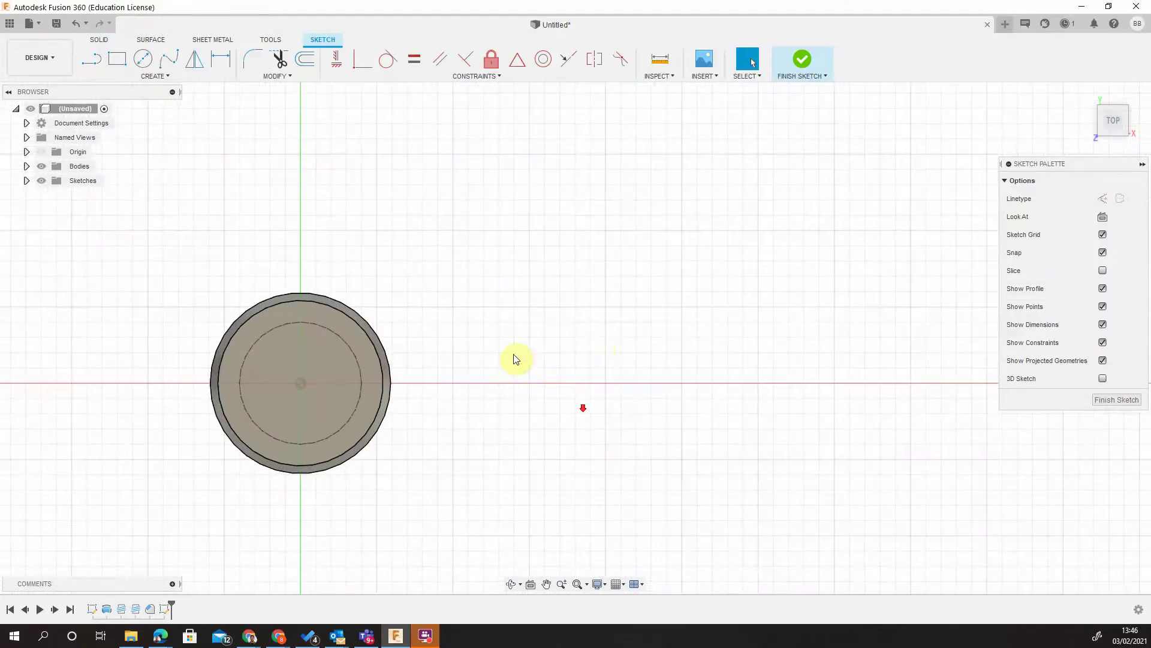
middle_click_drag(600, 345, 474, 327)
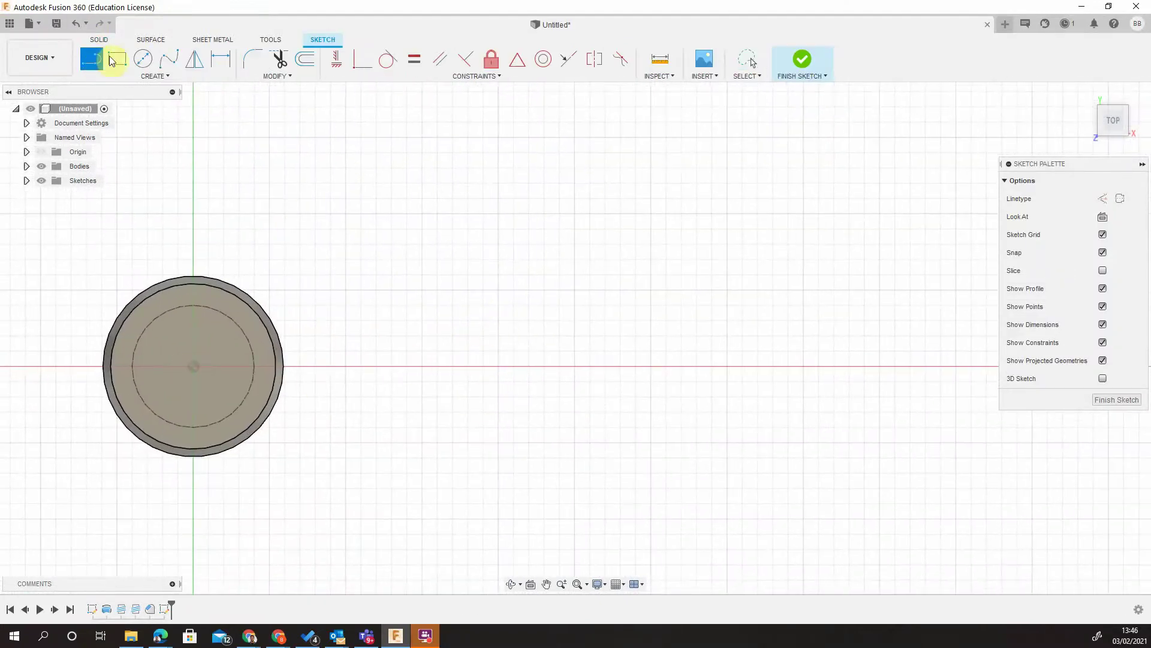
left_click(142, 58)
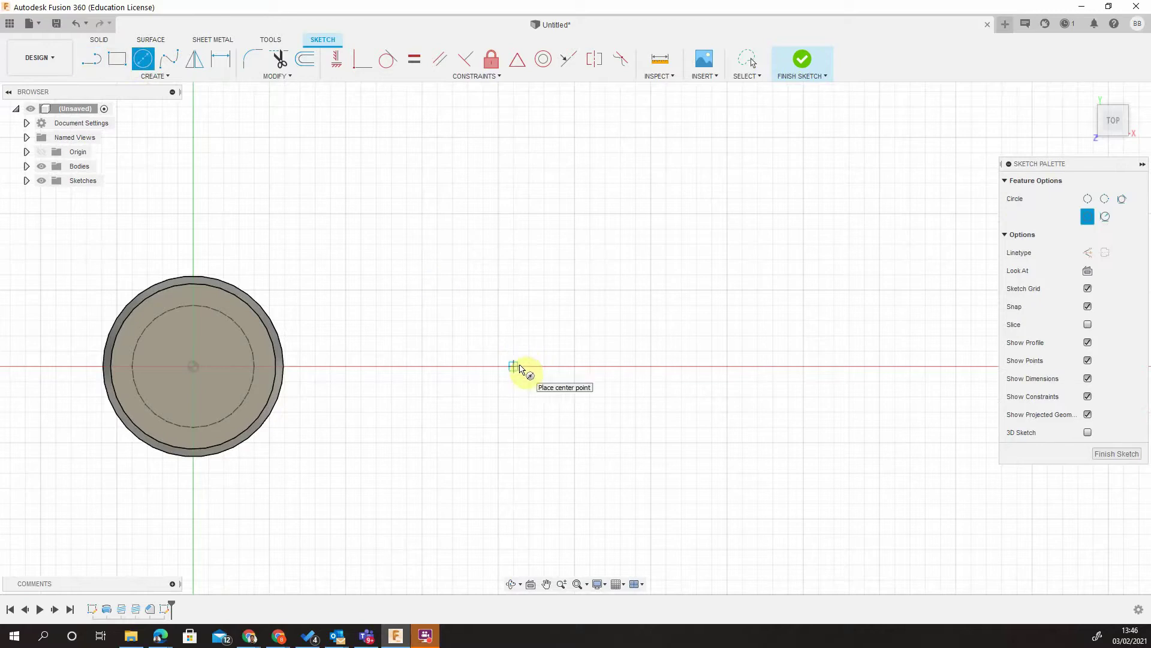
left_click(574, 365)
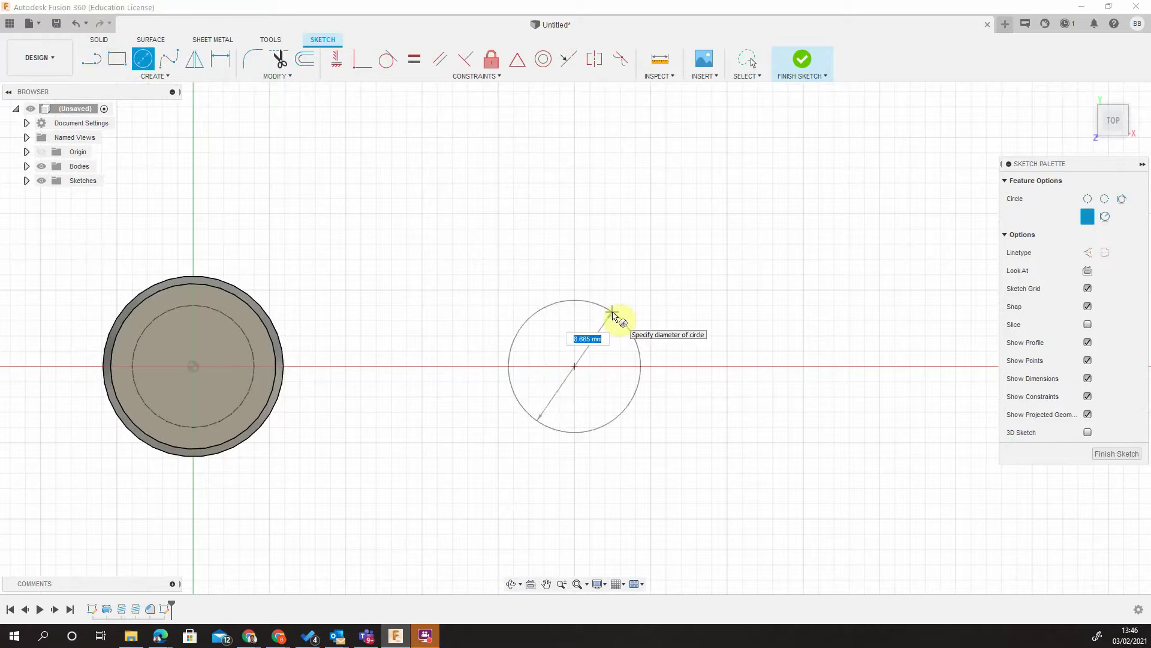
type("12")
key("Return")
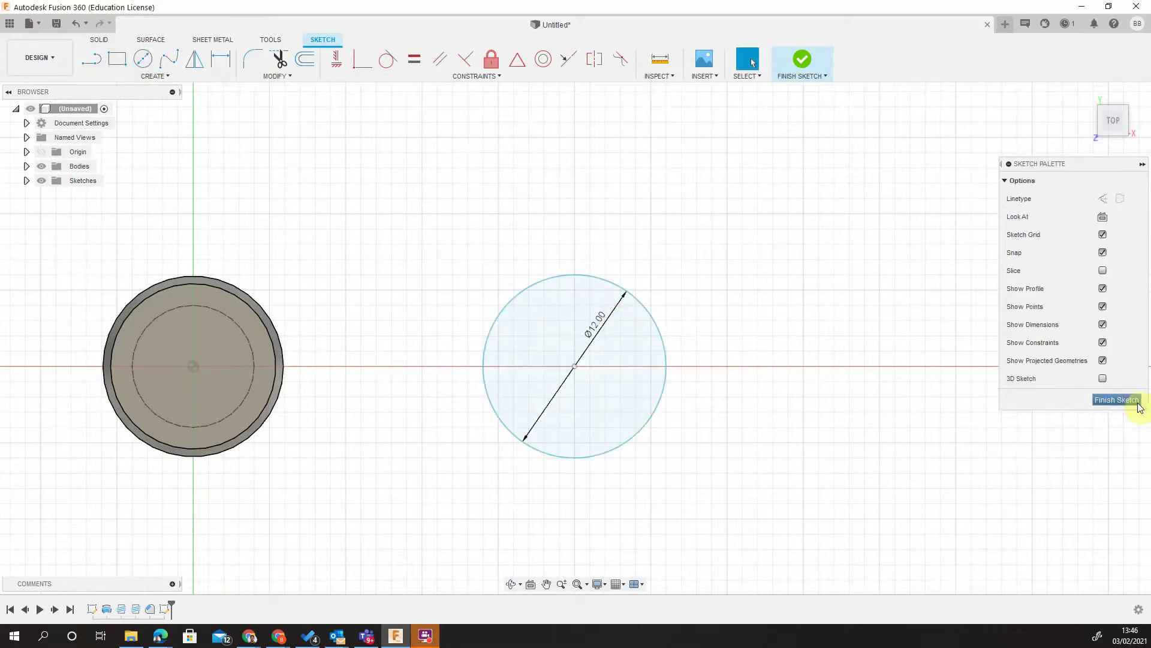
left_click(1115, 399)
Extrude the 12 mm circle 25 mm into a new cylinder body.
left_click(117, 58)
left_click(591, 356)
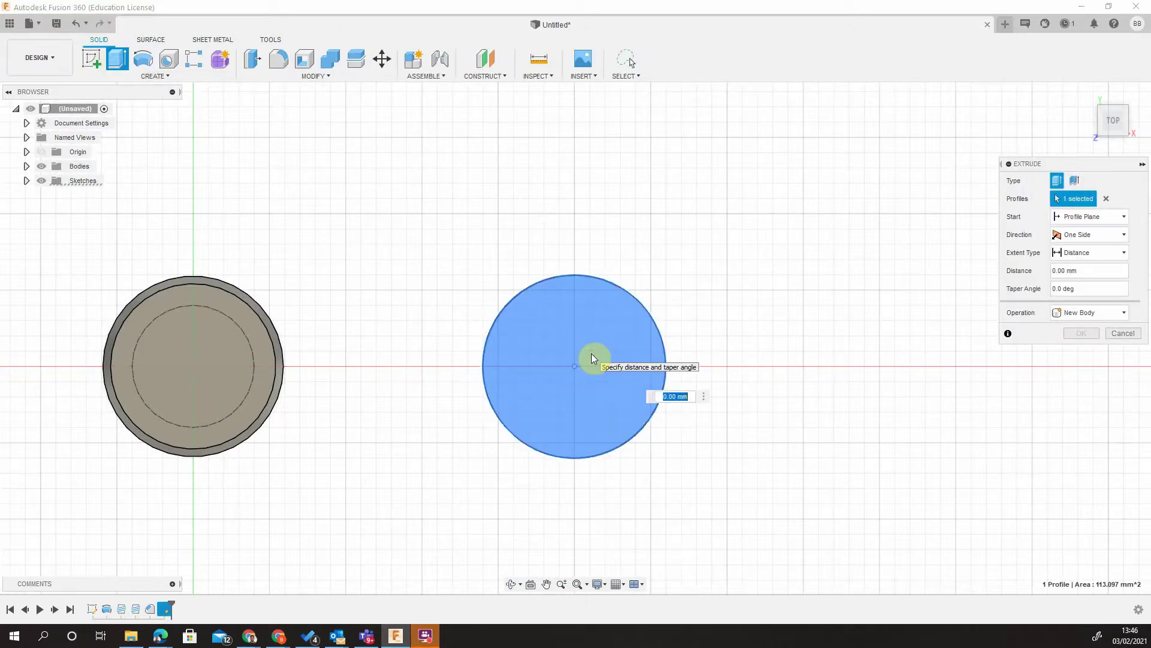
type("10")
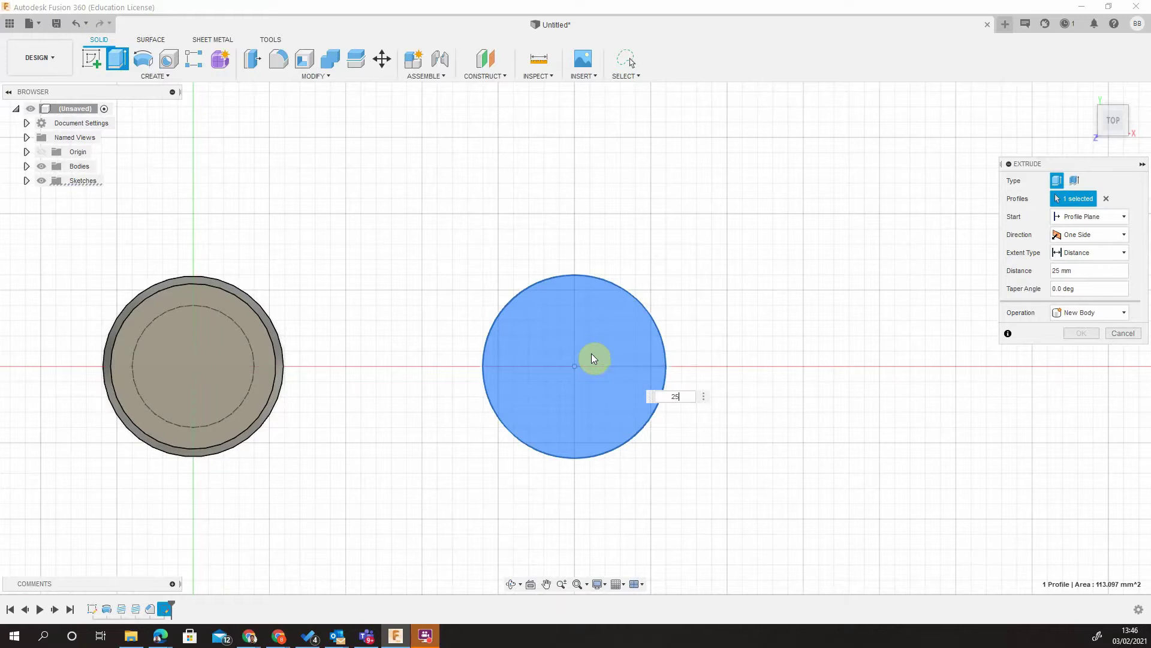
key("Return")
left_click(1085, 96)
left_click(646, 384)
right_click(646, 383)
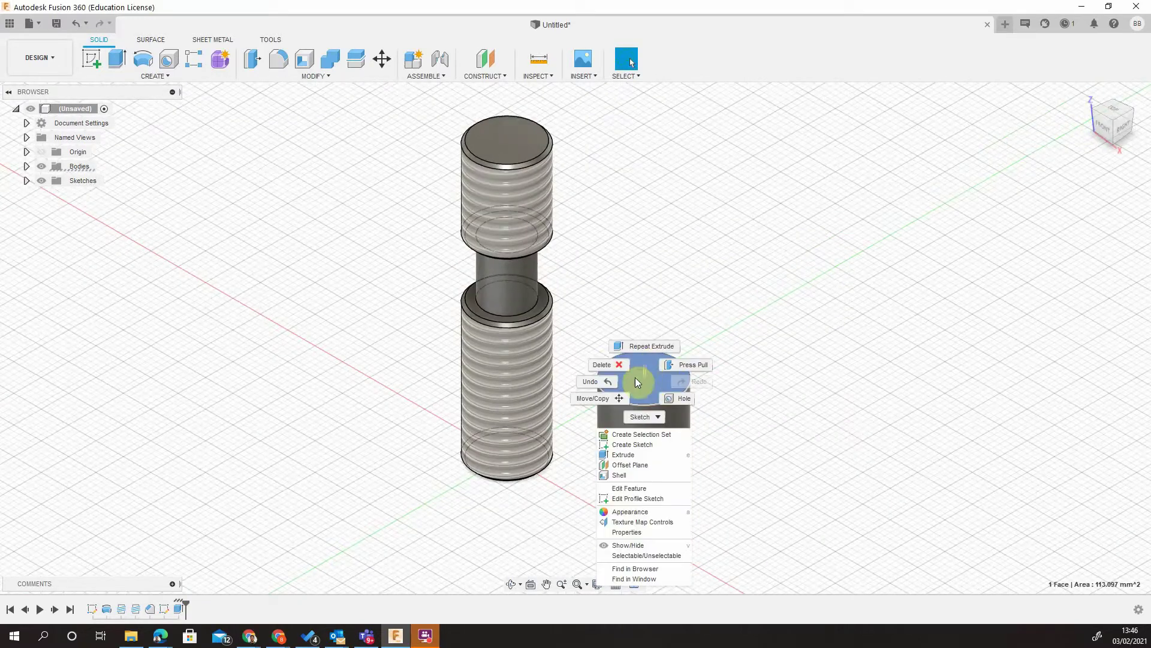
Sketch a circle centred on the right cylinder's top face and change its diameter from 10 to 8 mm.
left_click(632, 445)
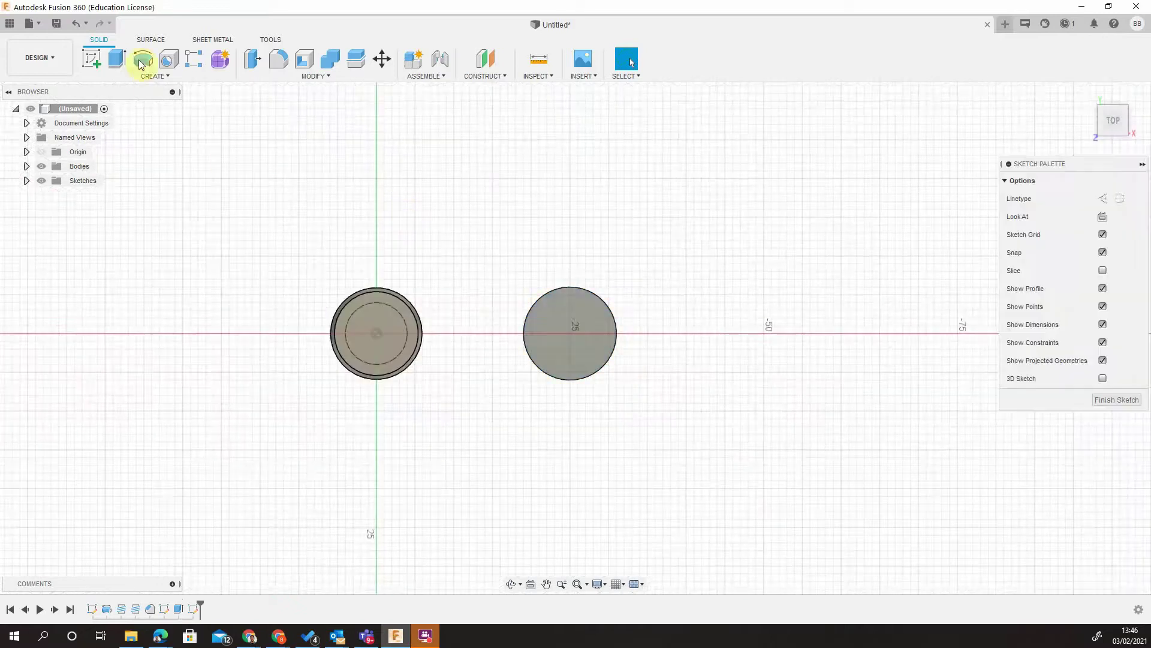
left_click(143, 58)
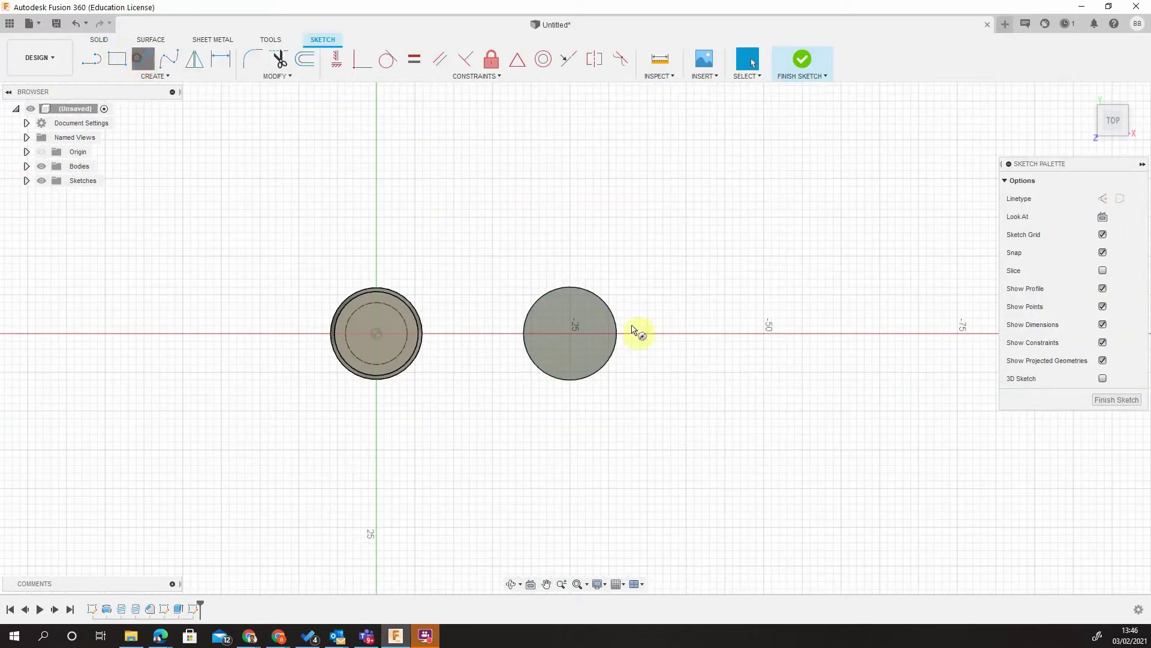
left_click(570, 333)
type("10")
key("Return")
key("Escape")
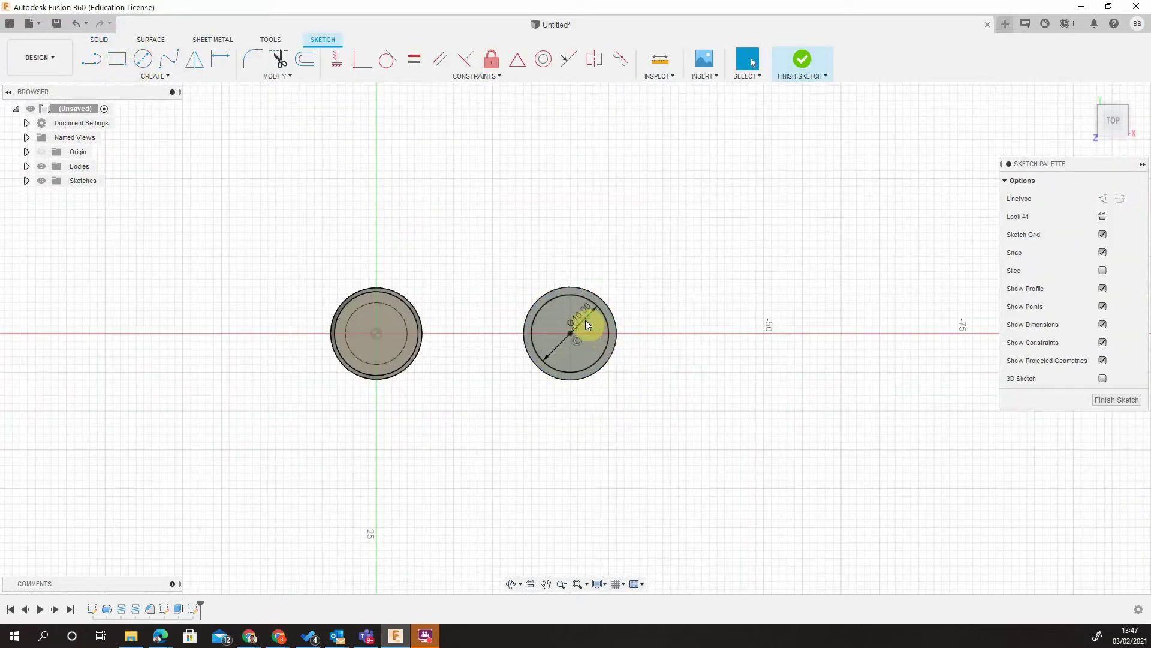
left_click(577, 315)
double_click(579, 317)
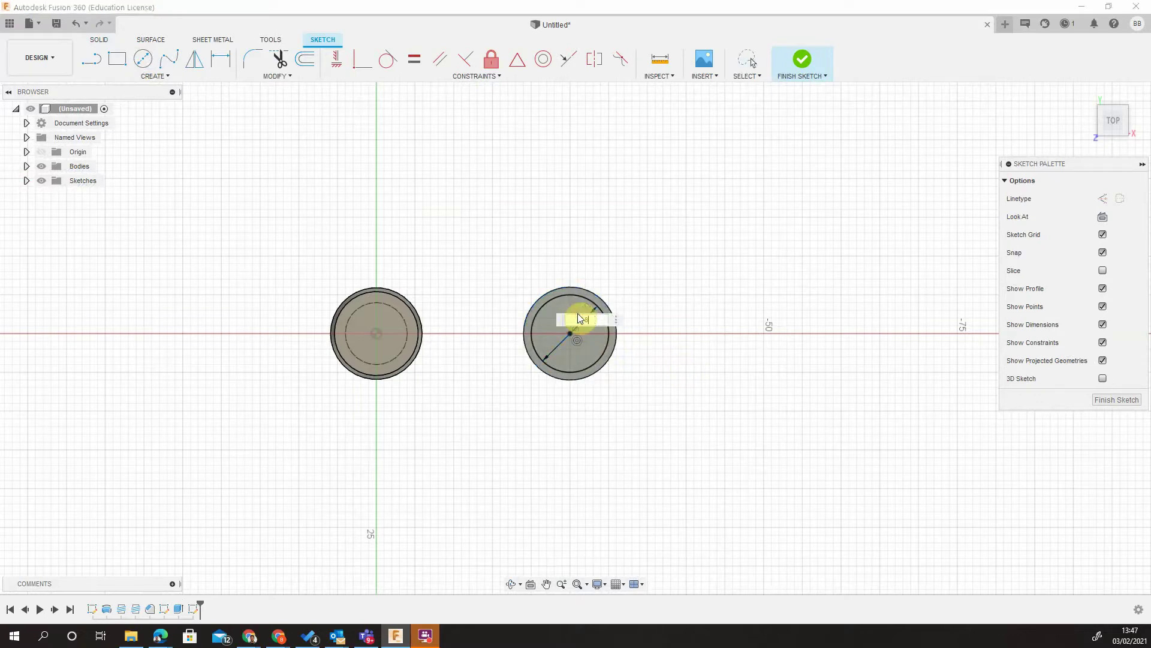
type("8")
key("Return")
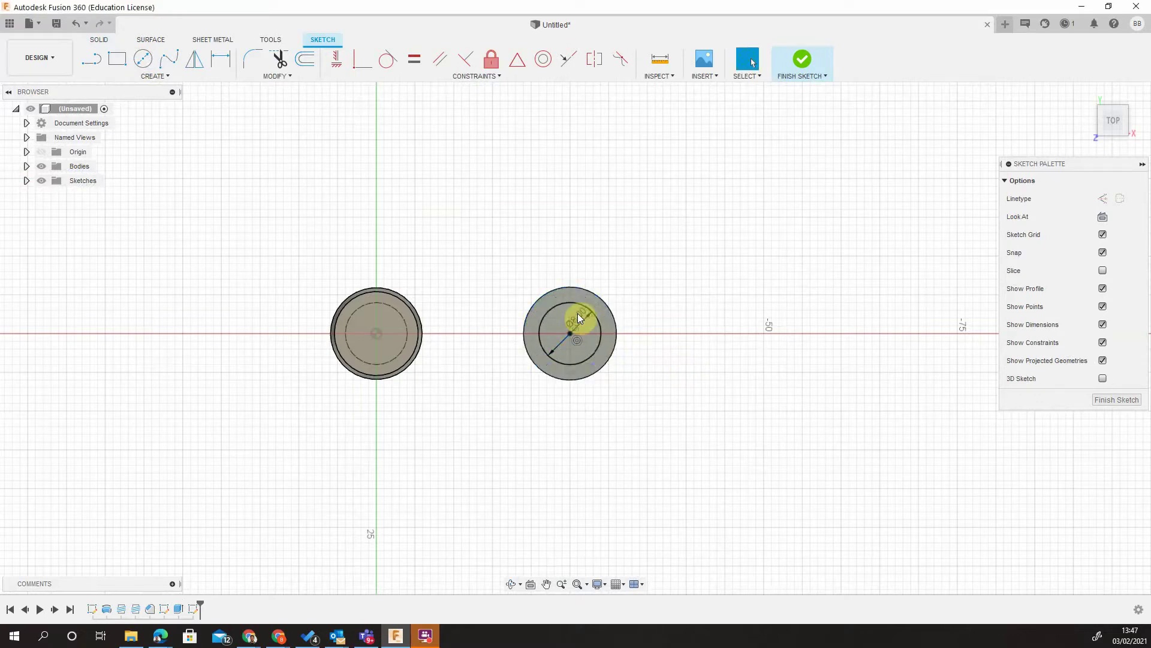
Extrude the 8 mm inner circle 10 mm upward to form the boss.
left_click(106, 42)
left_click(116, 59)
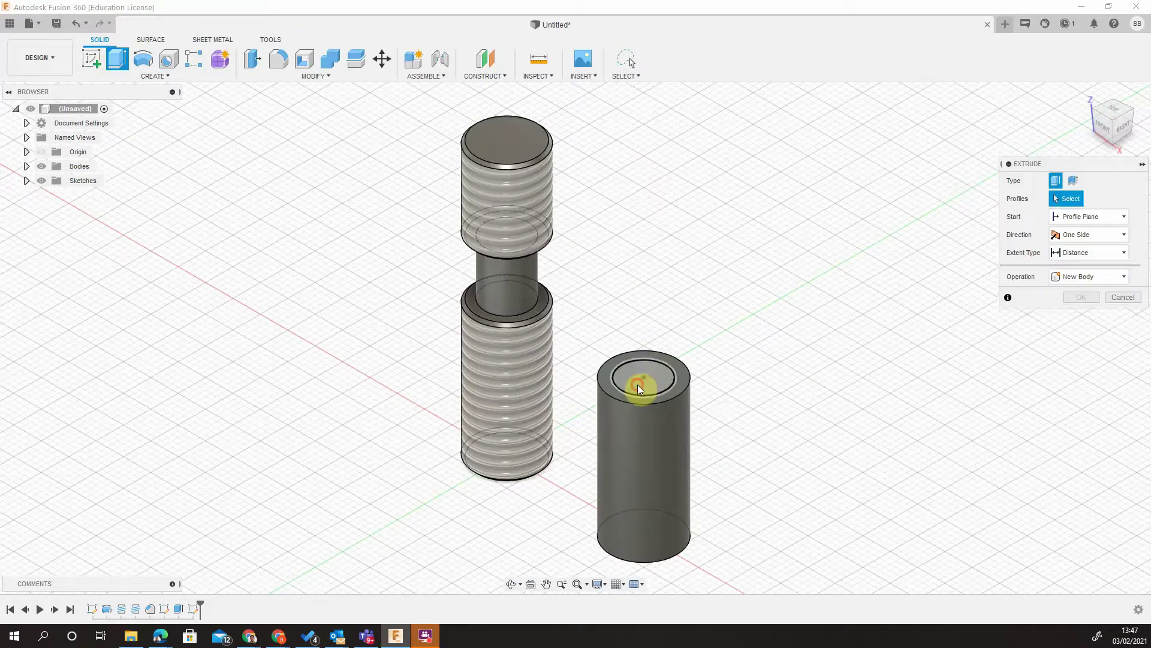
left_click(638, 383)
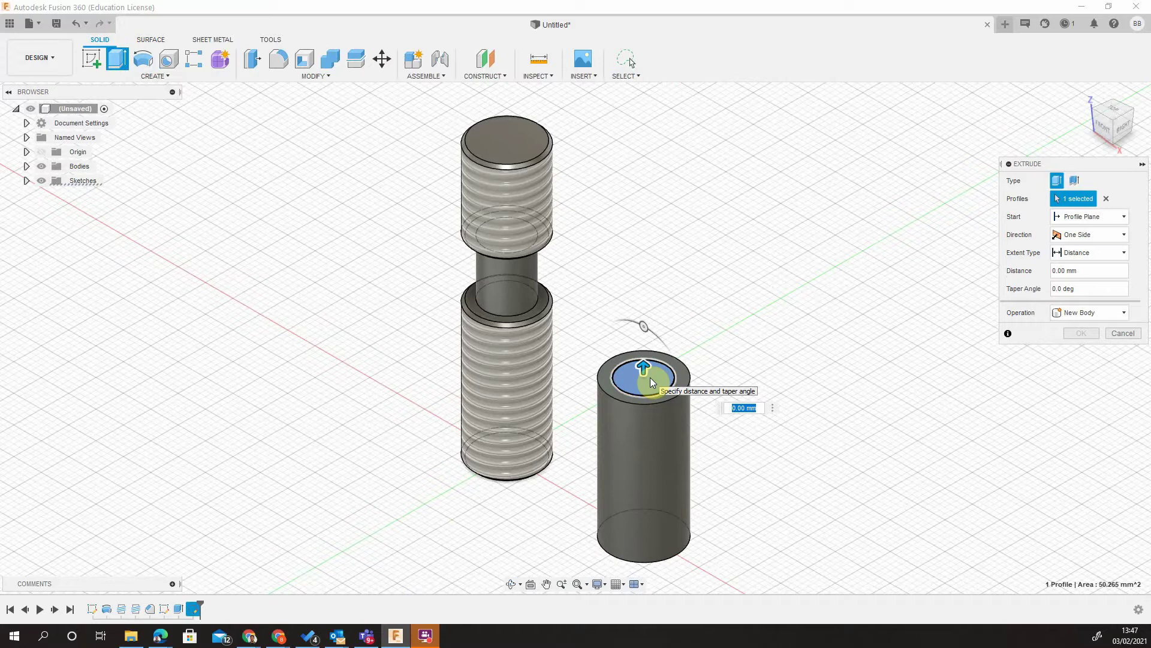
type("10")
key("Return")
left_click(638, 312)
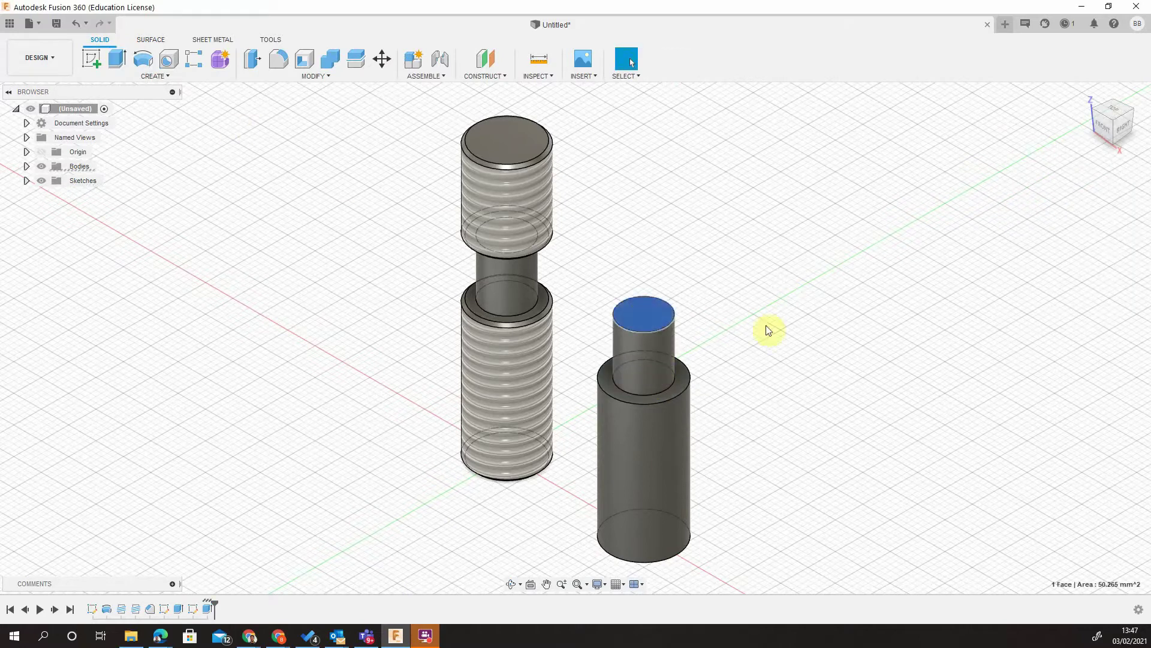
Sketch a 12 mm circle centred on the boss's top face.
right_click(641, 324)
left_click(636, 396)
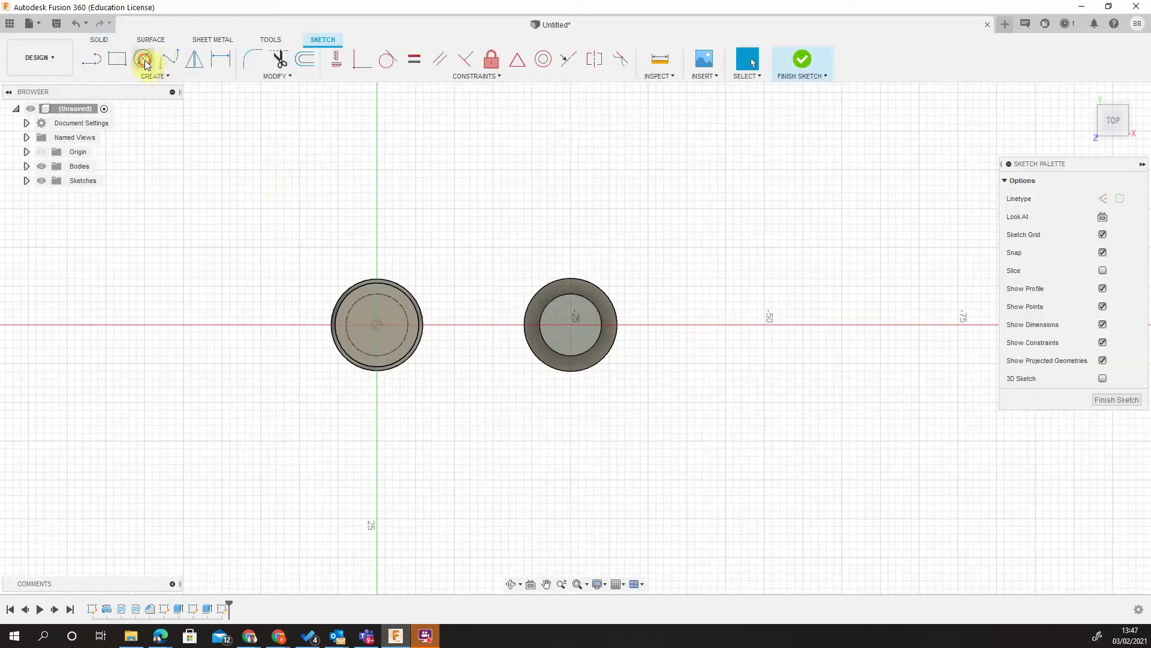
left_click(144, 60)
left_click(571, 324)
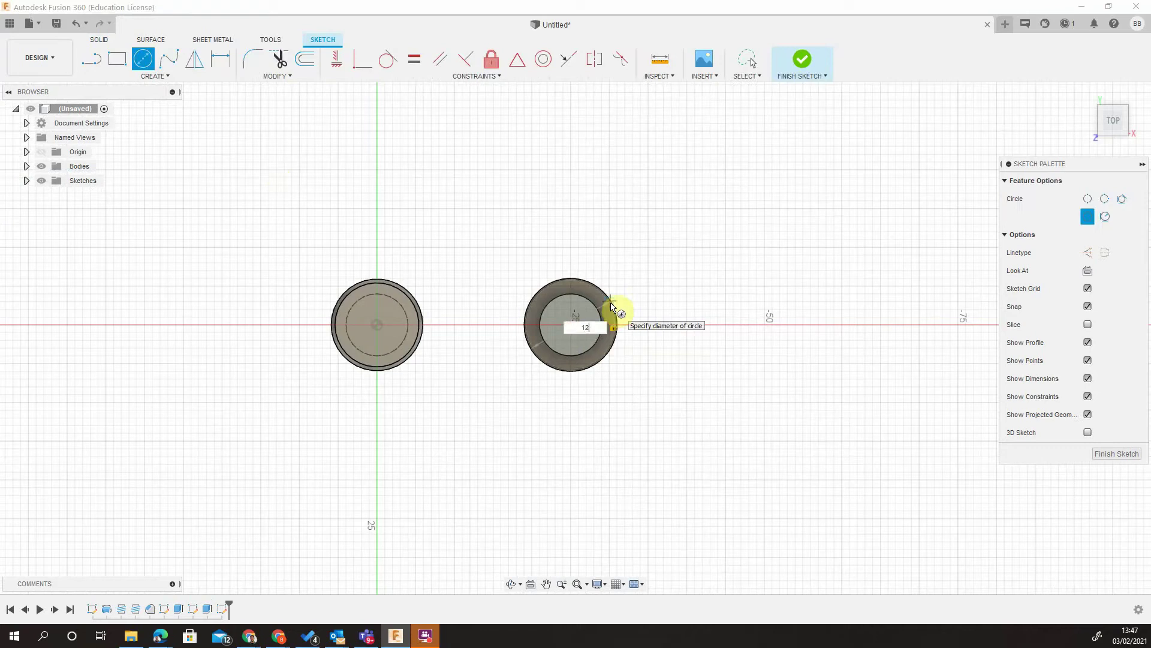
key("Return")
key("Escape")
Extrude the outer ring and inner circle 15 mm, joined to the right body.
left_click(104, 39)
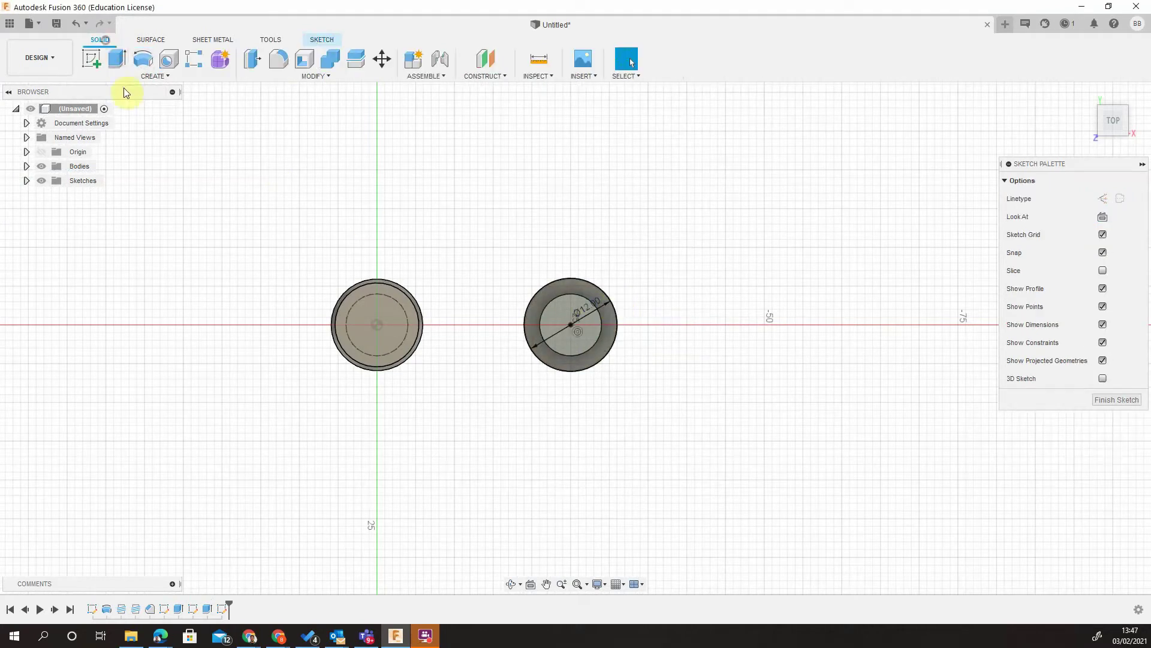
left_click(117, 58)
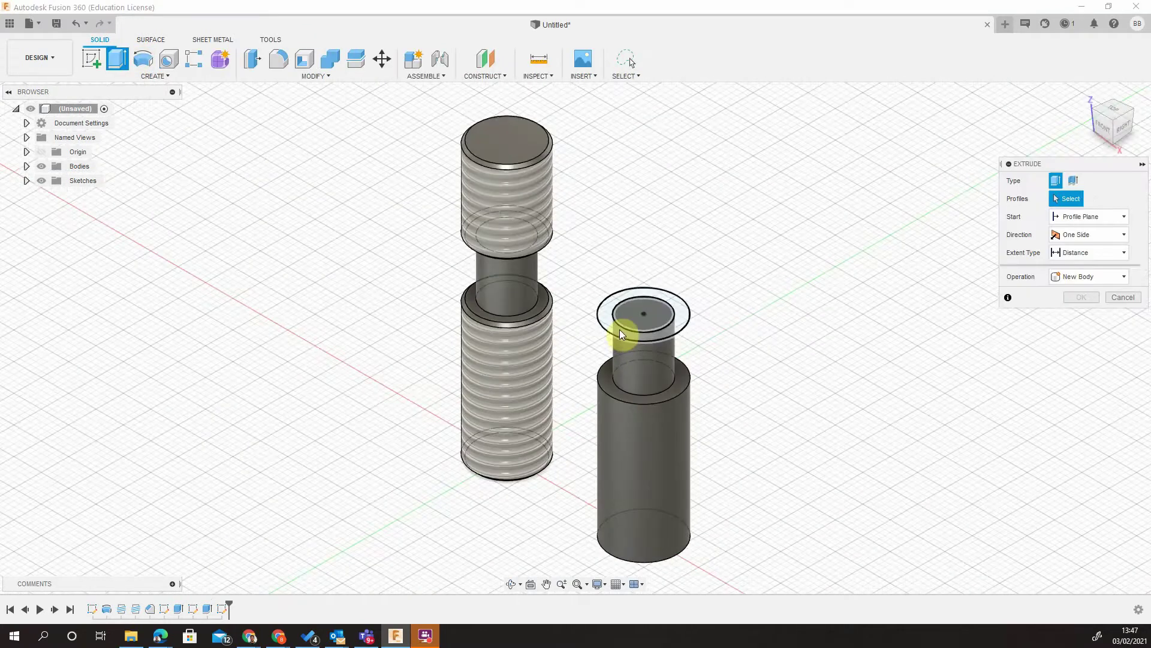
left_click(621, 329)
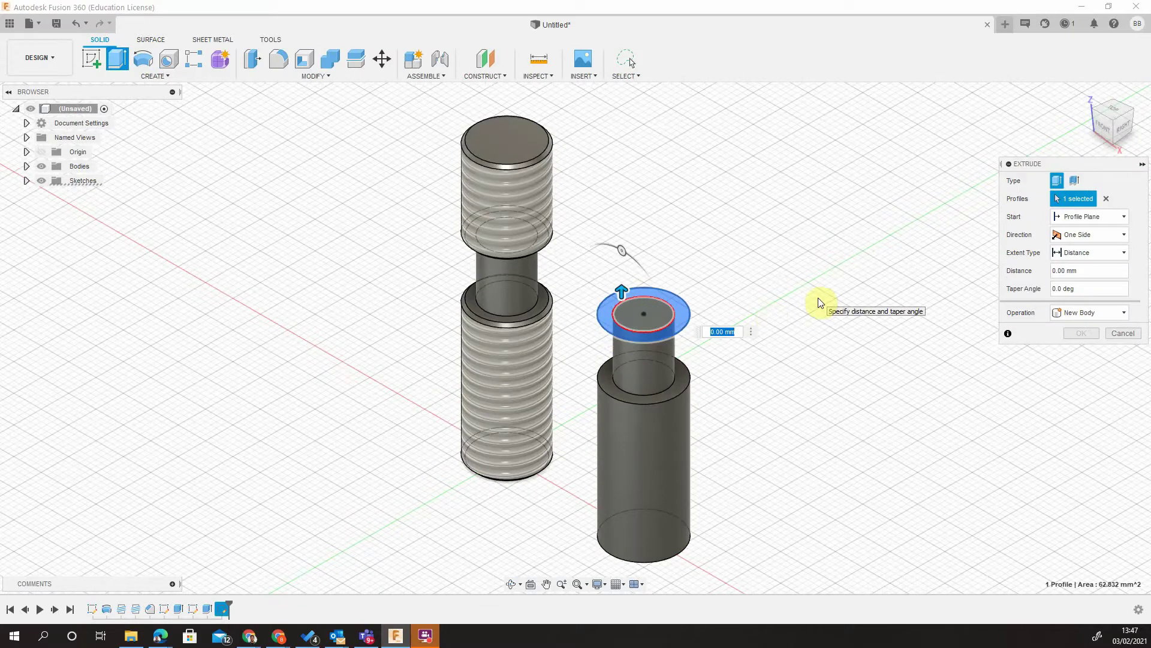
type("15")
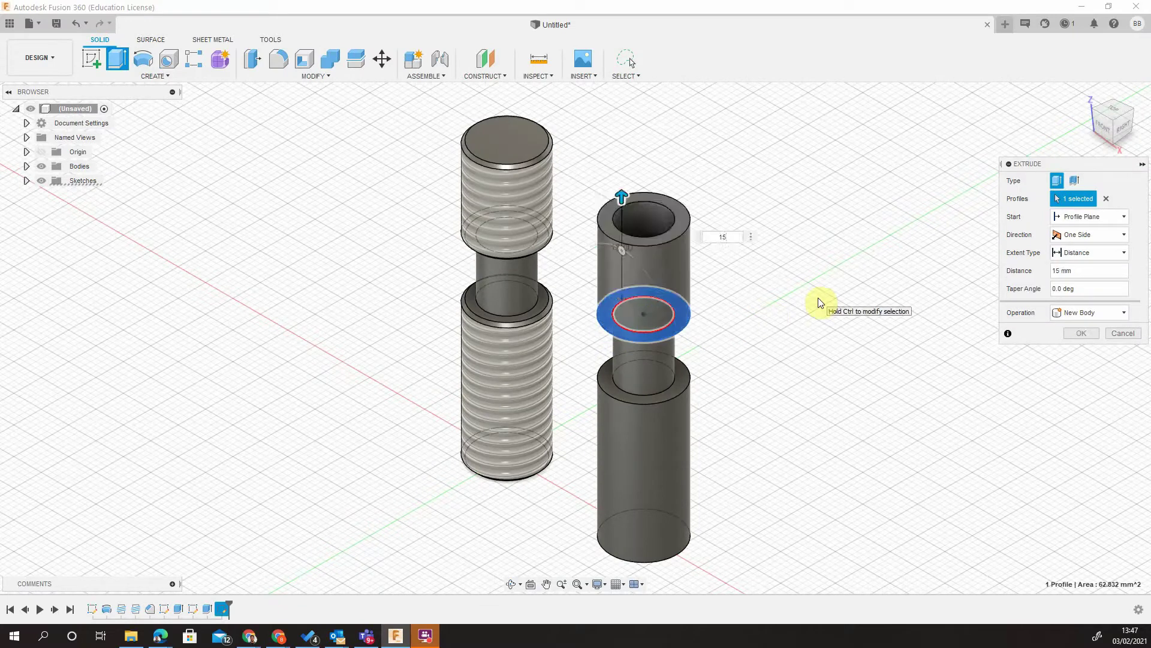
left_click(641, 324)
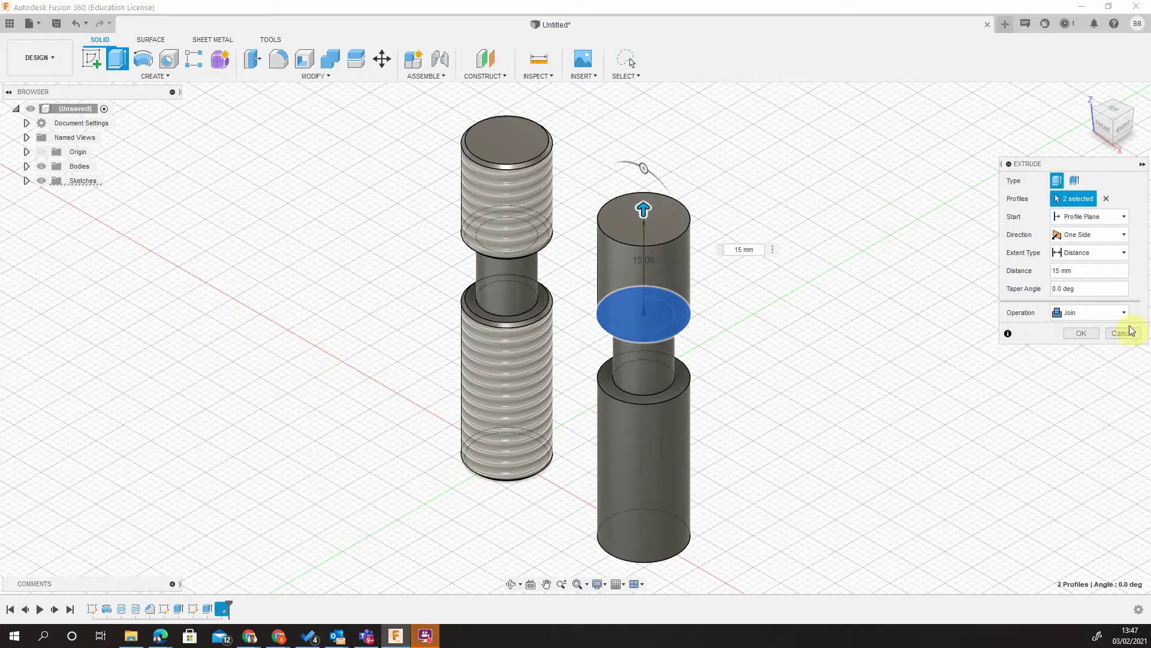
left_click(1091, 332)
scroll(841, 348, "up", 1)
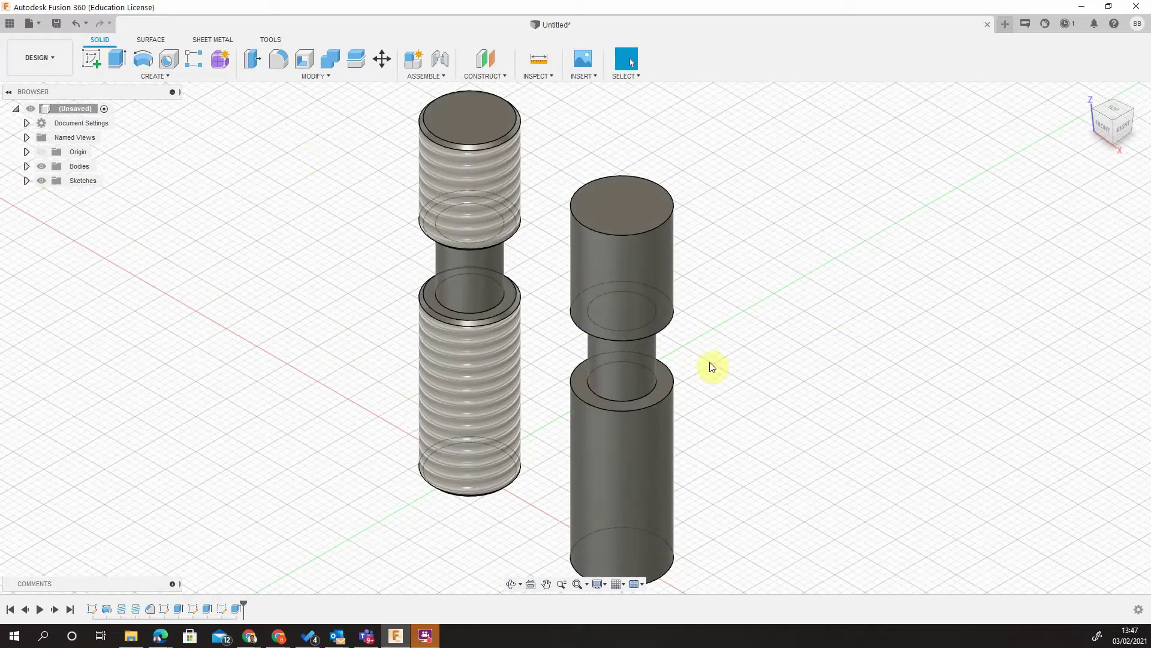
left_click(300, 77)
Chamfer the right stud's top, bottom and two neck ring edges by 0.5 mm.
left_click(295, 121)
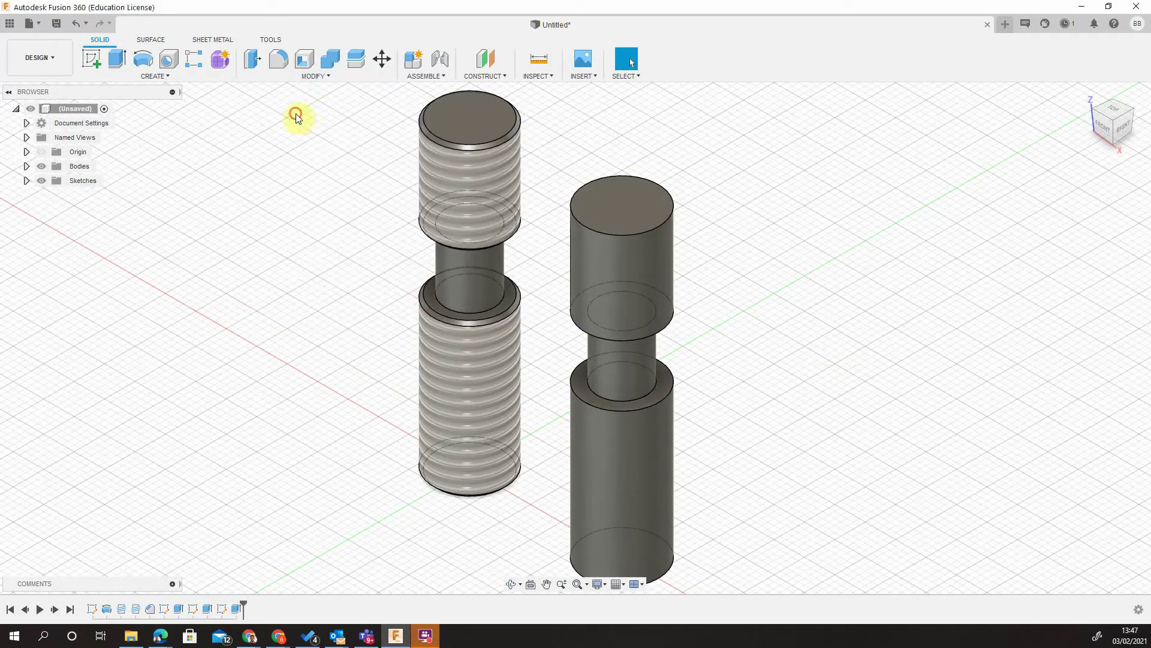
left_click(645, 235)
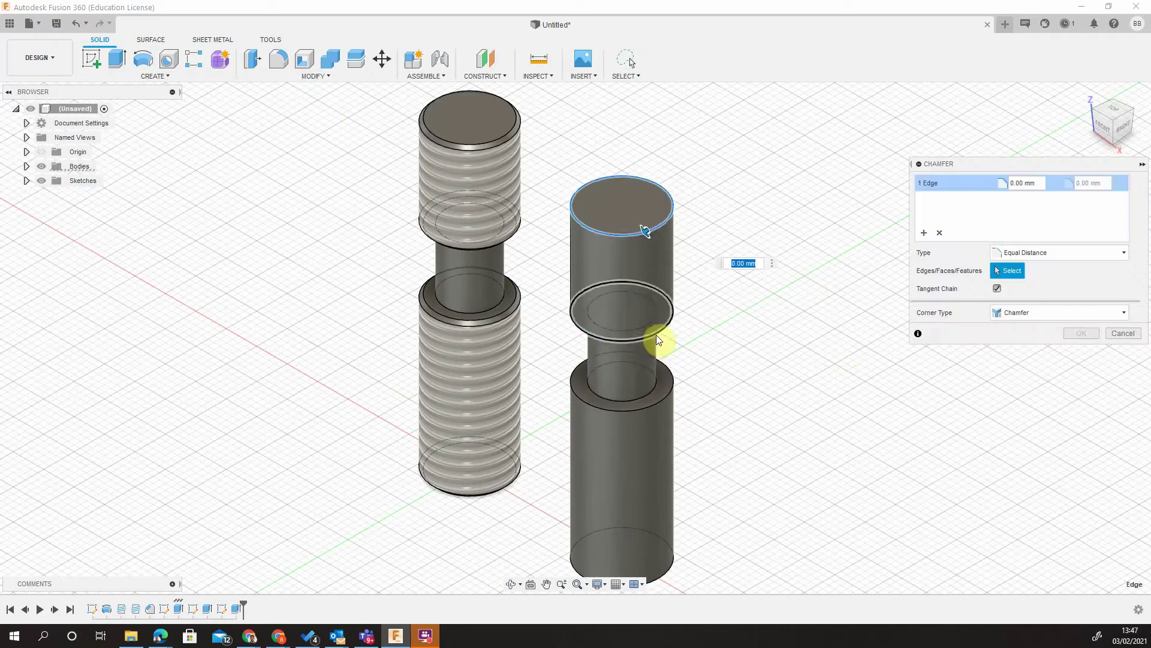
left_click(656, 337)
left_click(653, 407)
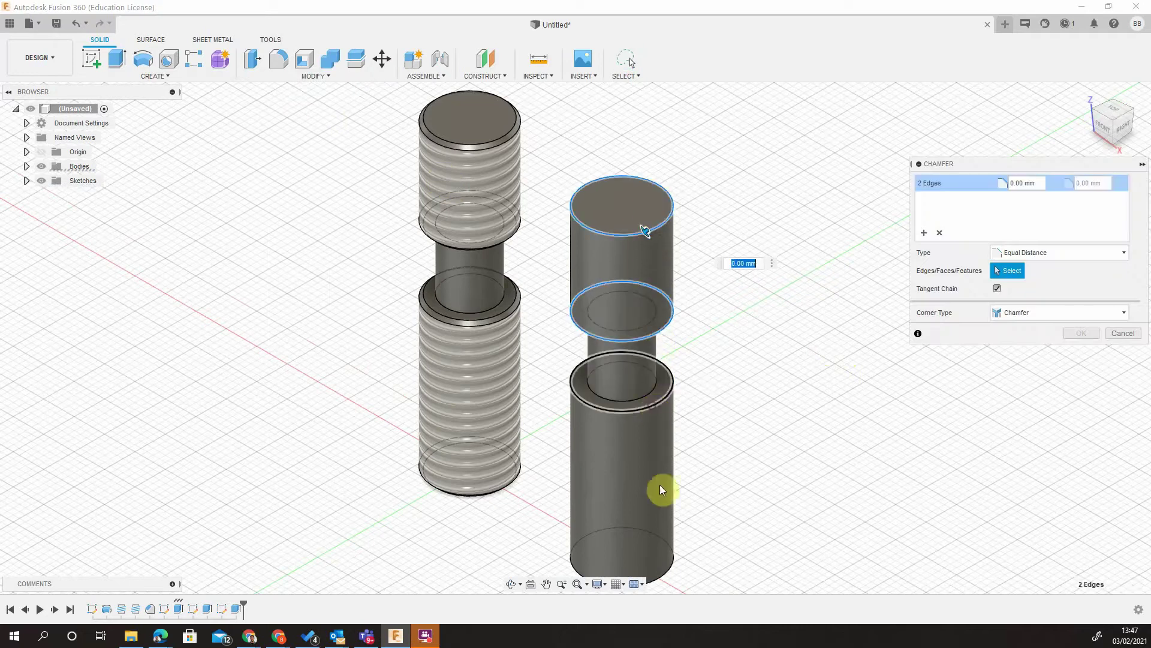
left_click(664, 571)
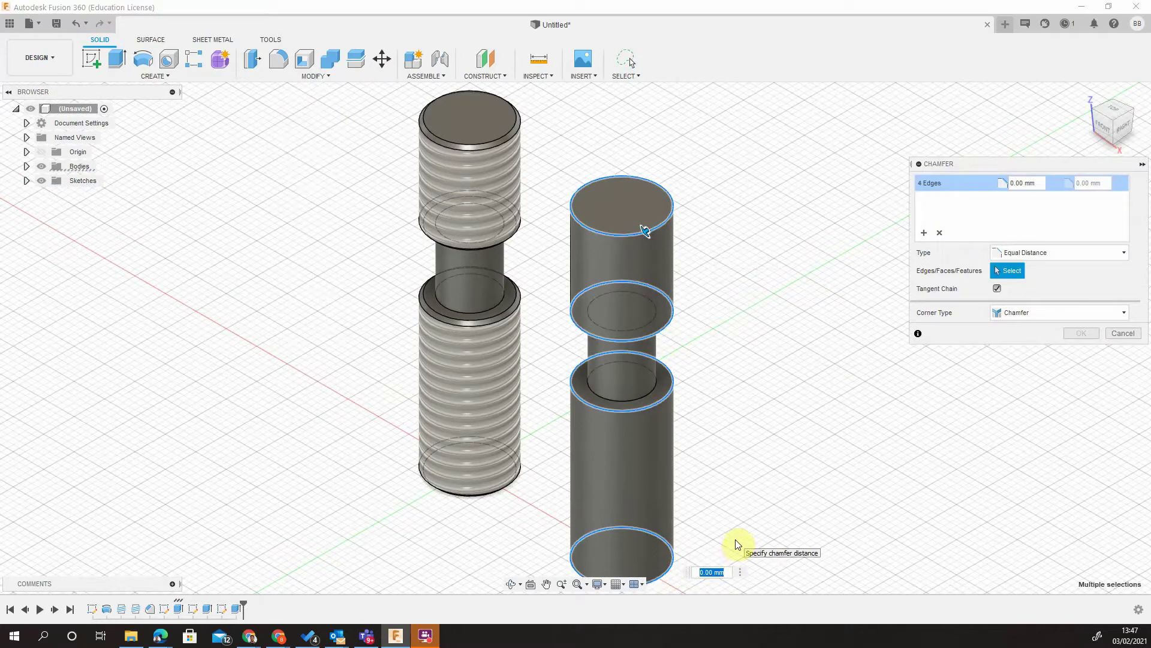
key("Return")
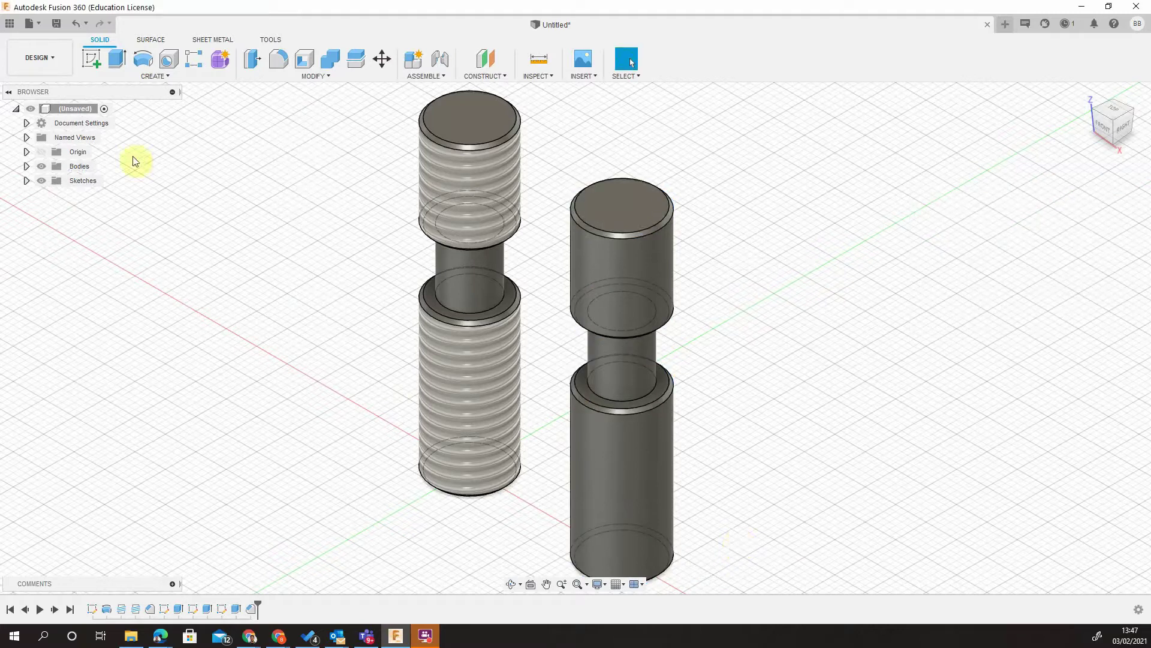
Add M12x1.75 ISO Metric threads to the stud's upper and lower cylinder faces.
left_click(144, 76)
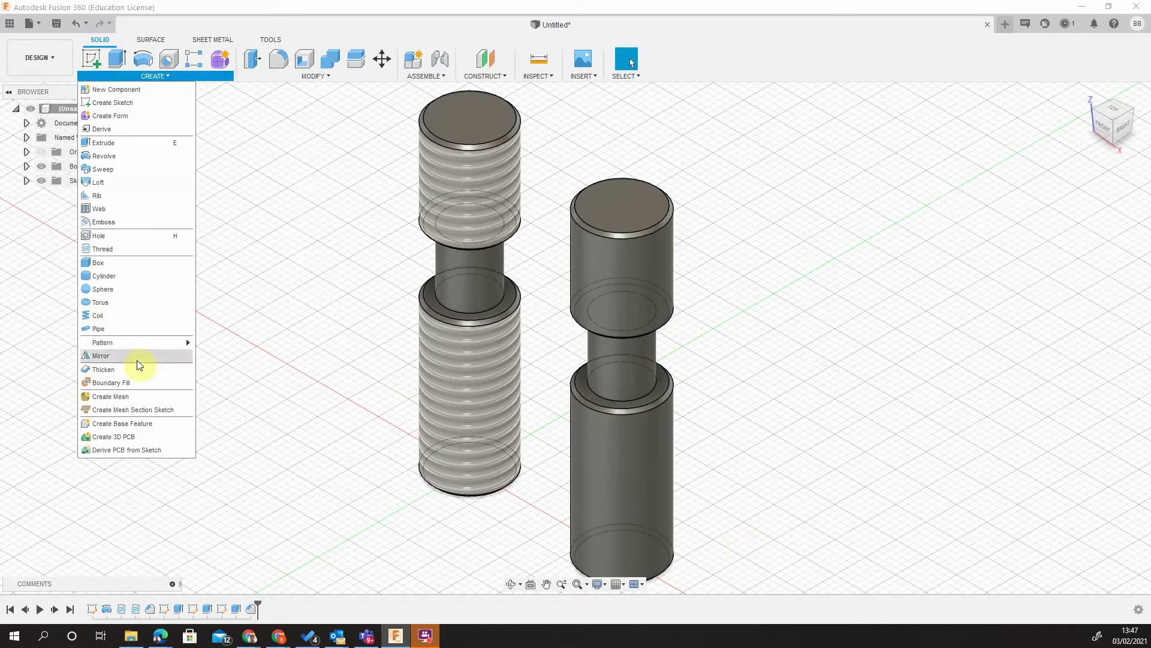
left_click(134, 249)
left_click(643, 331)
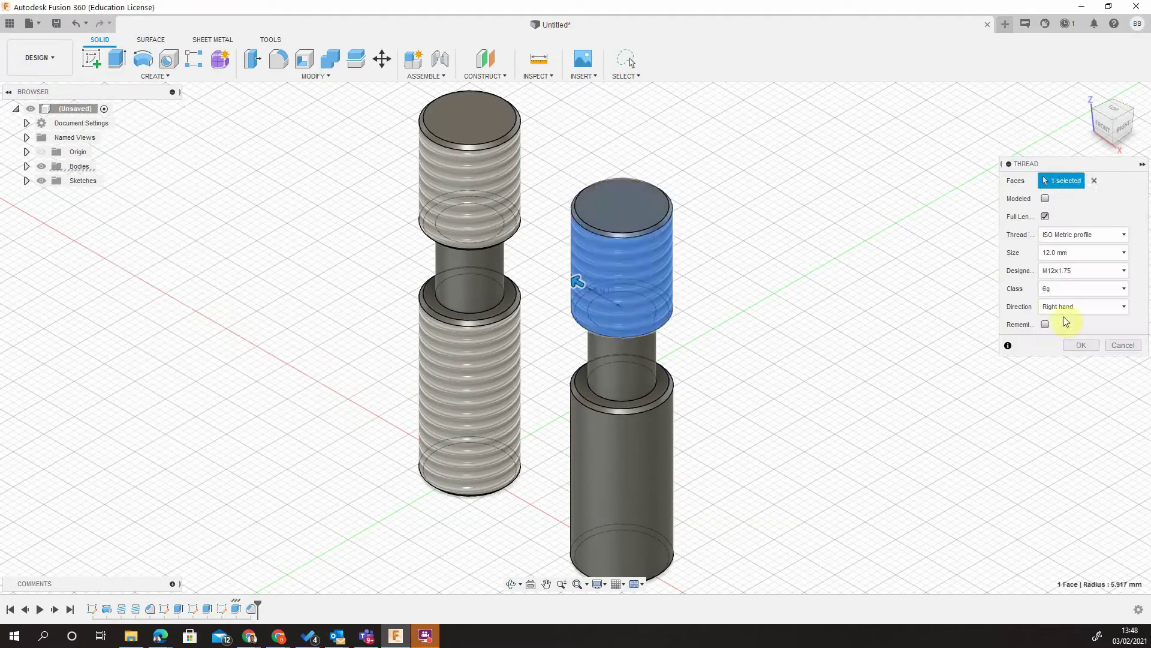
left_click(1077, 345)
left_click(154, 77)
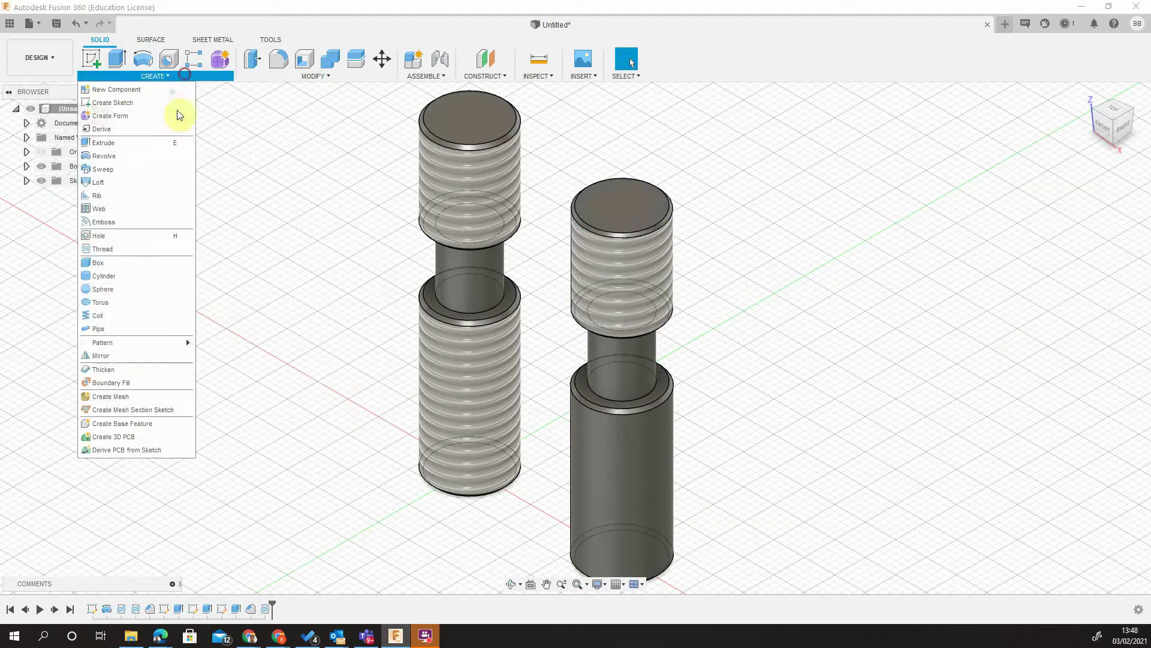
left_click(119, 251)
left_click(610, 484)
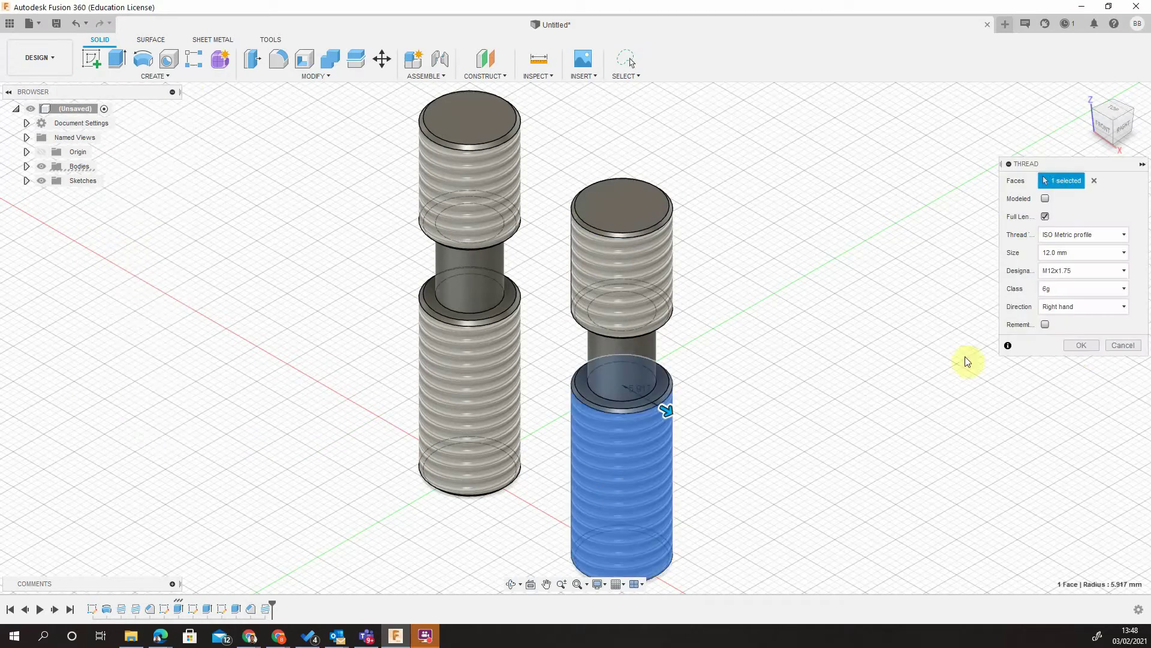
left_click(1082, 345)
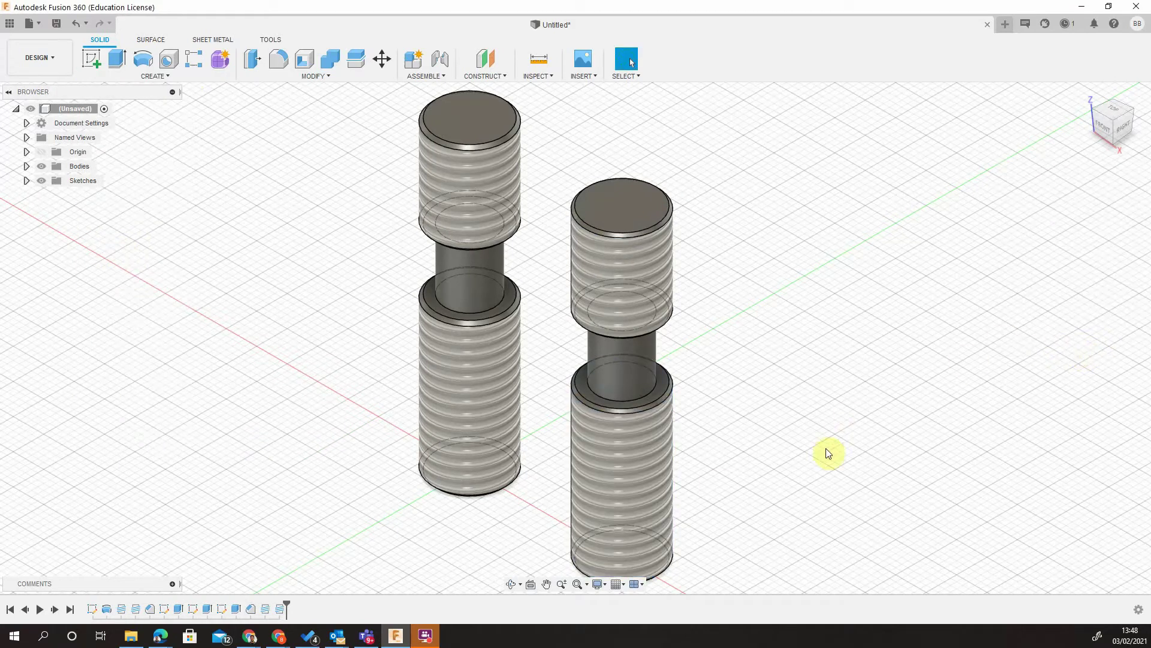
middle_click_drag(826, 451, 628, 358)
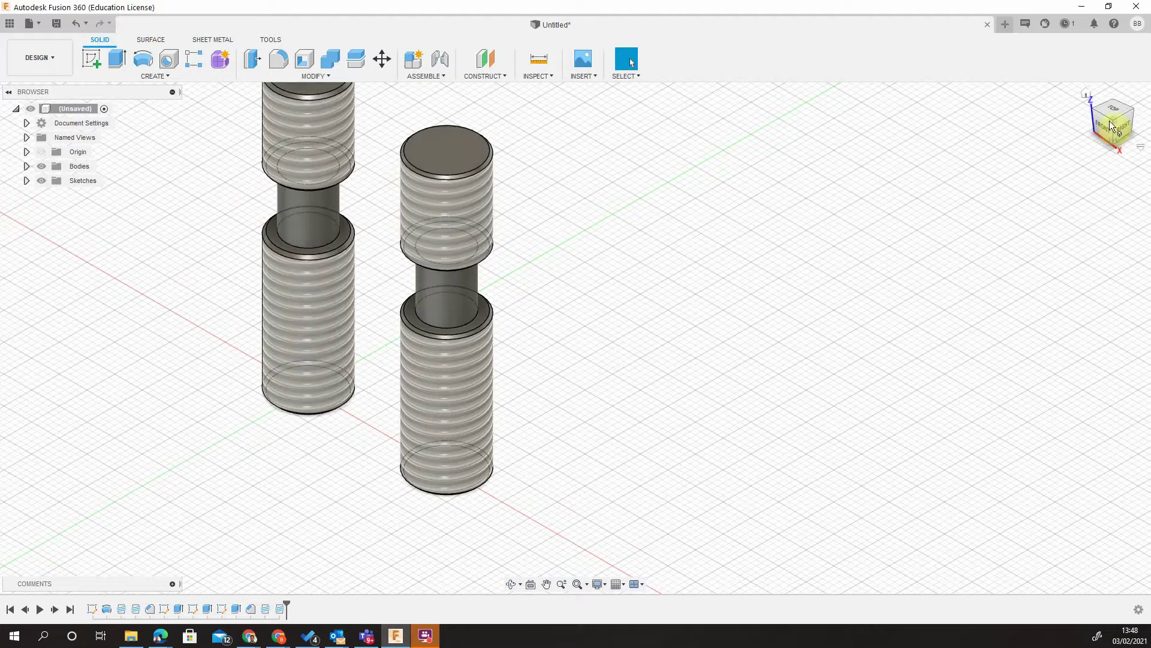
Sketch a third 12 mm circle on the ground plane, centred on the red axis.
left_click(1086, 95)
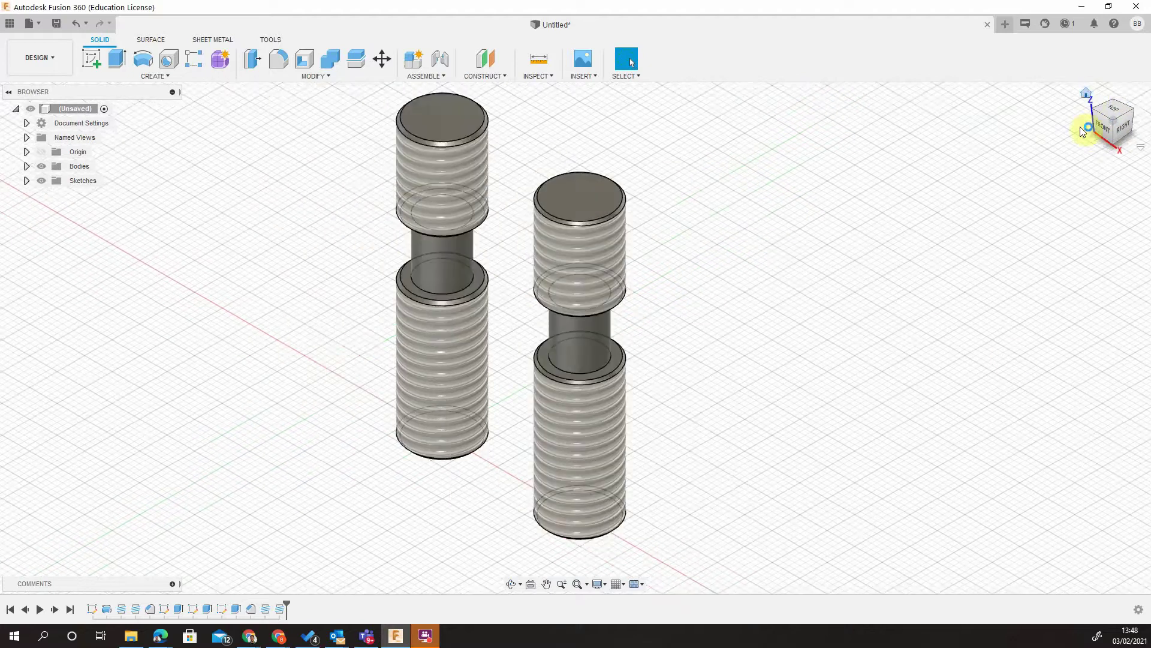
left_click(96, 55)
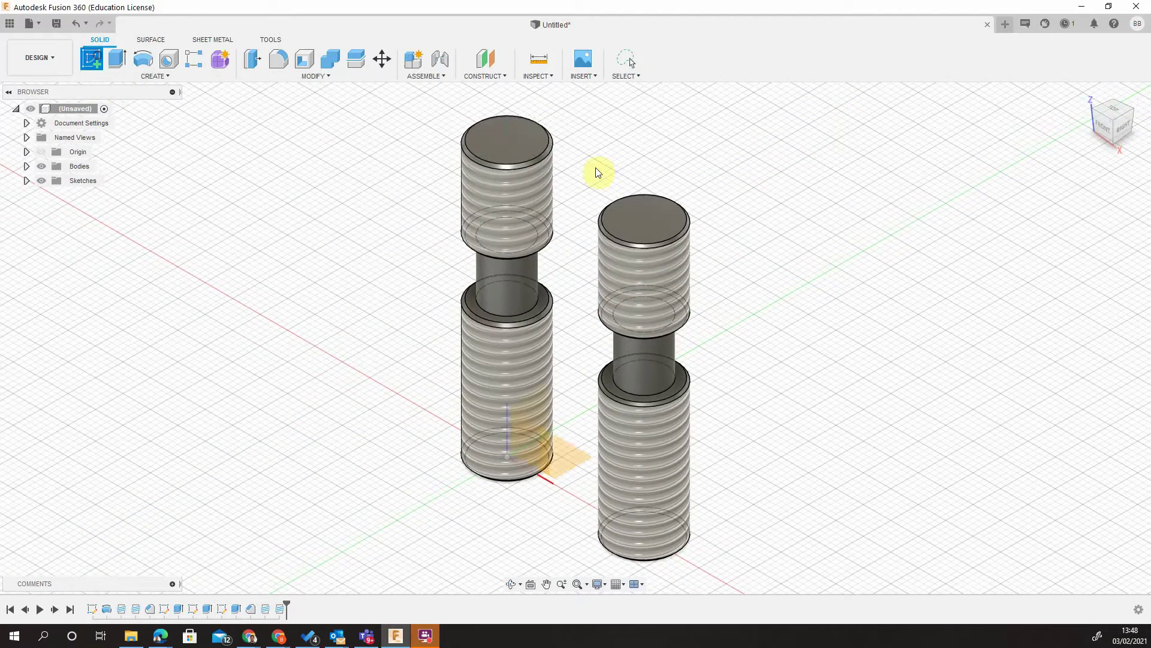
left_click(568, 461)
middle_click_drag(830, 362, 461, 342)
scroll(484, 341, "down", 2)
left_click(142, 58)
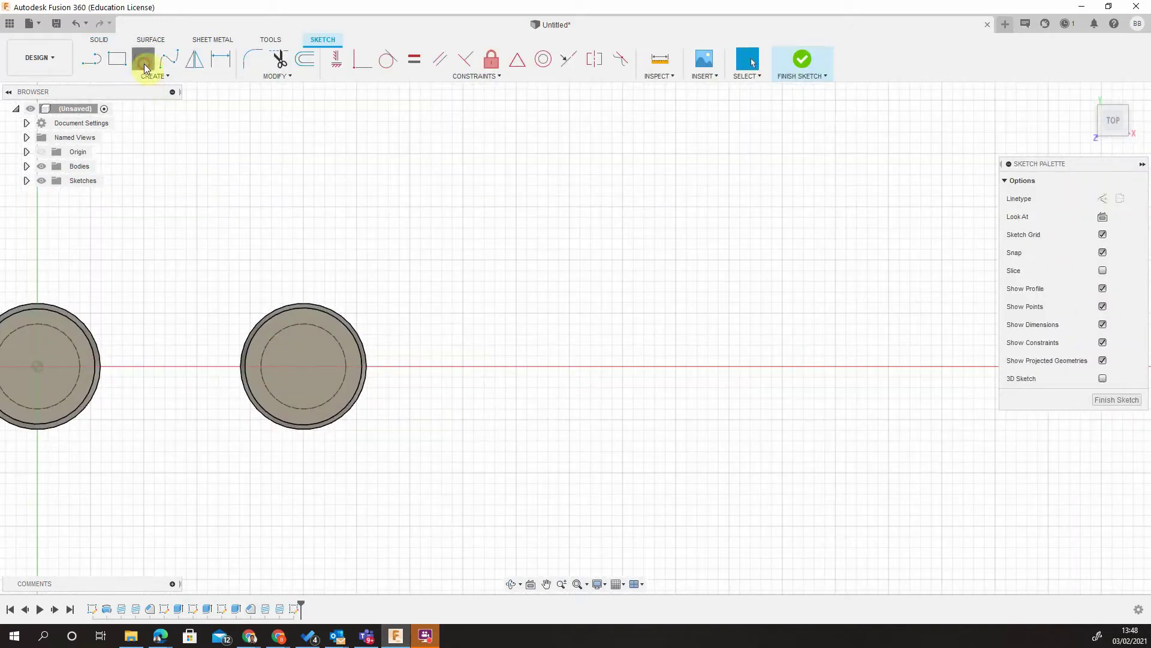
left_click(569, 366)
type("1")
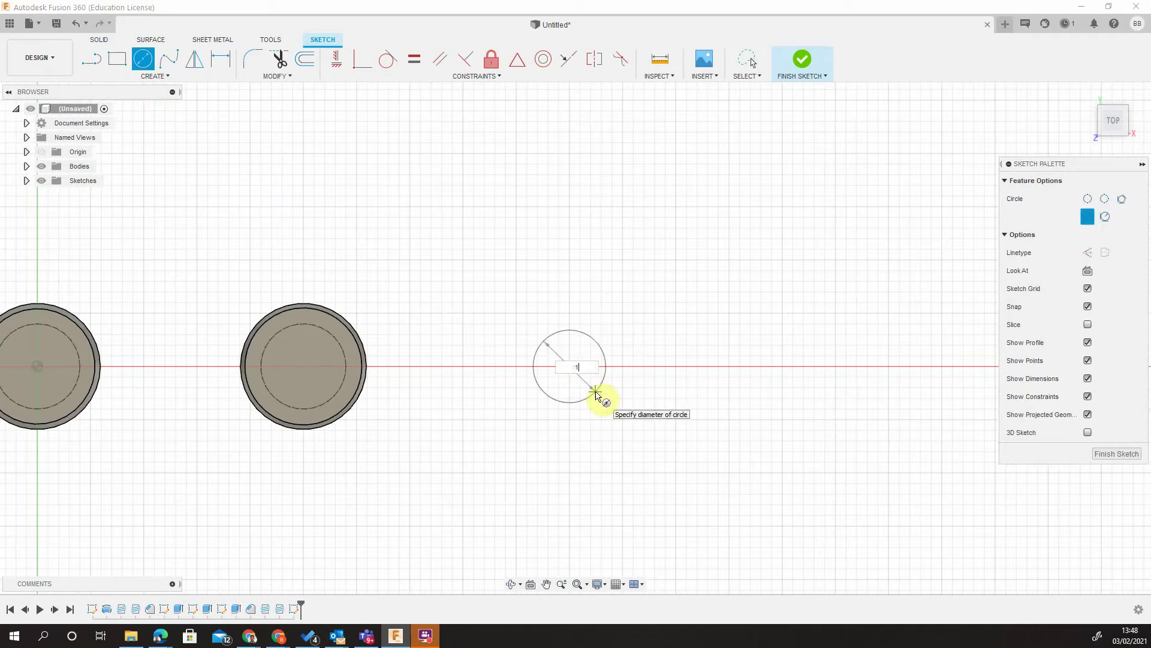
type("2")
key("Return")
key("Escape")
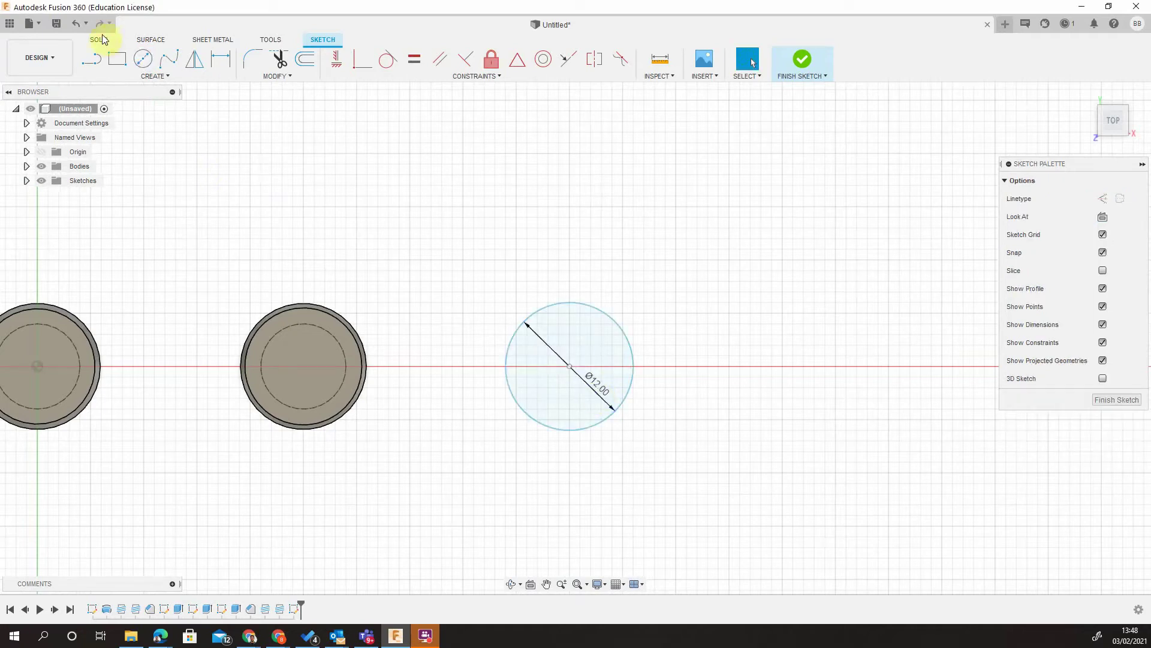
Extrude the third circle into a new solid cylinder body.
left_click(101, 42)
left_click(117, 58)
left_click(575, 355)
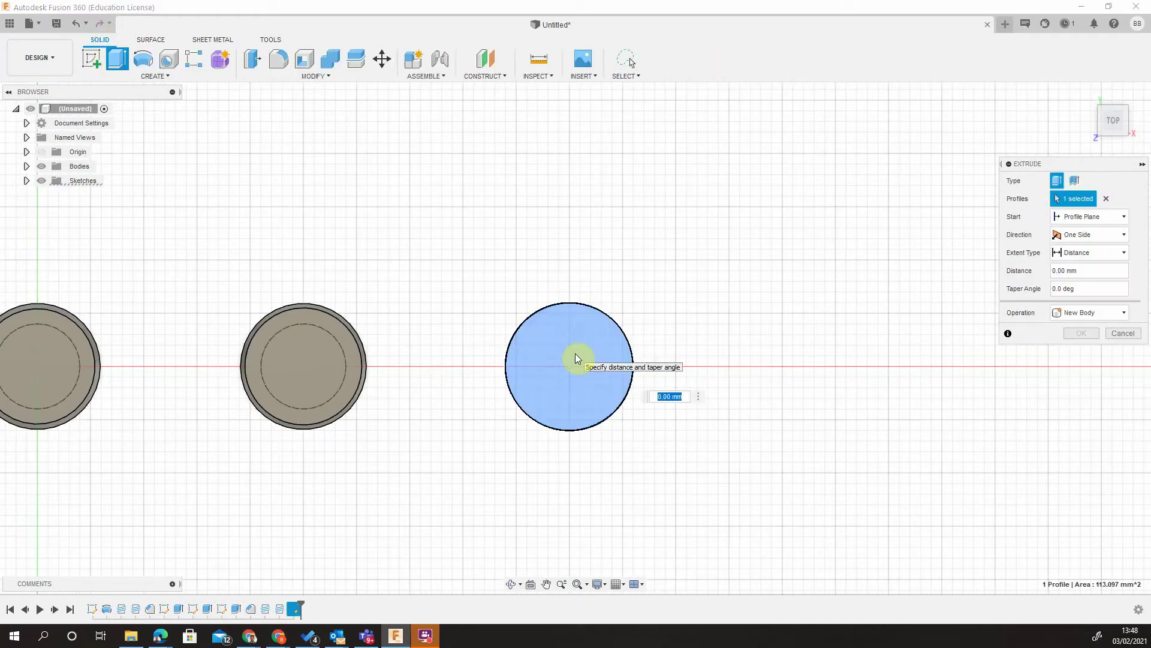
type("3")
key("Return")
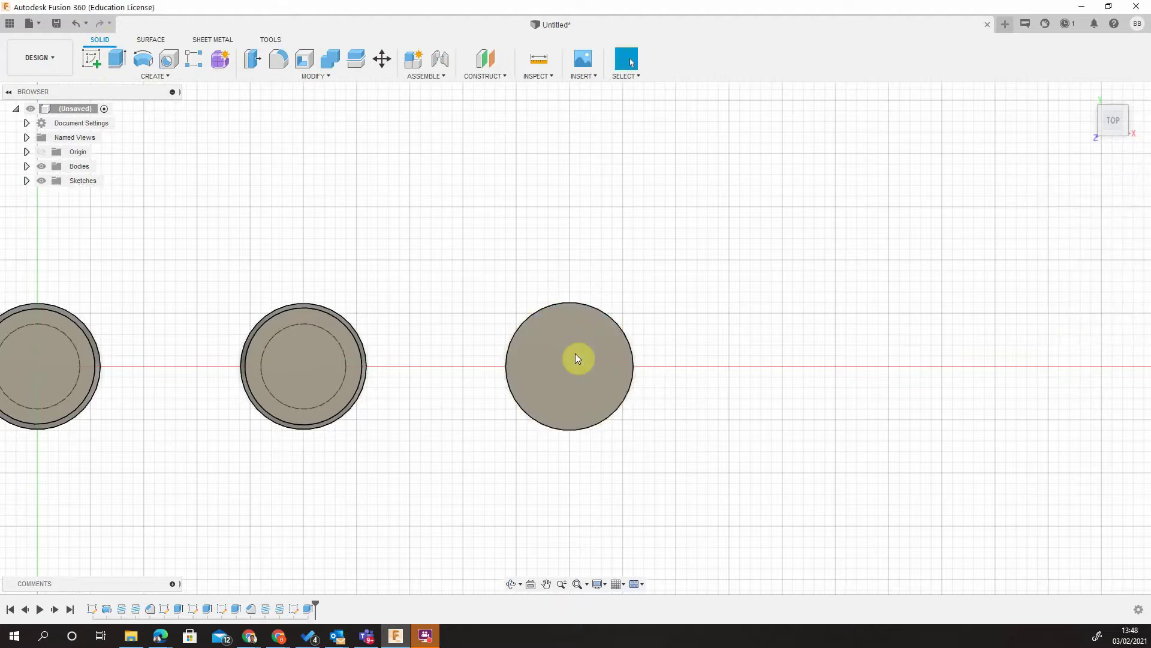
left_click(1089, 94)
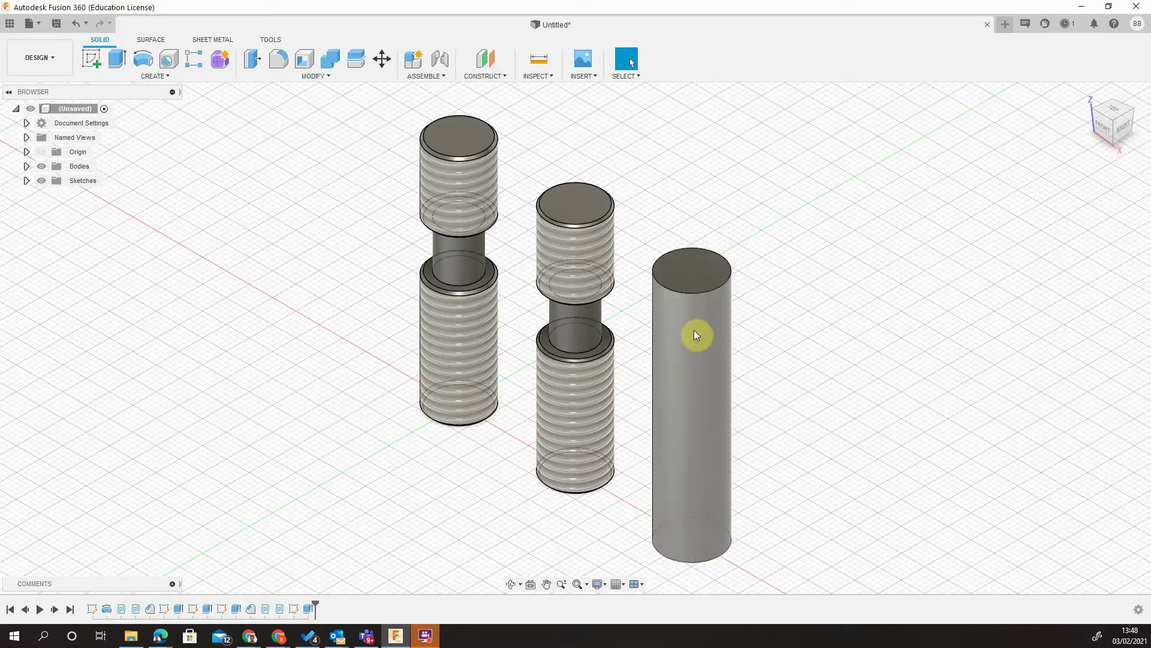
Sketch an 8 mm circle centred on the plain cylinder's top face.
left_click(687, 275)
right_click(687, 273)
left_click(717, 337)
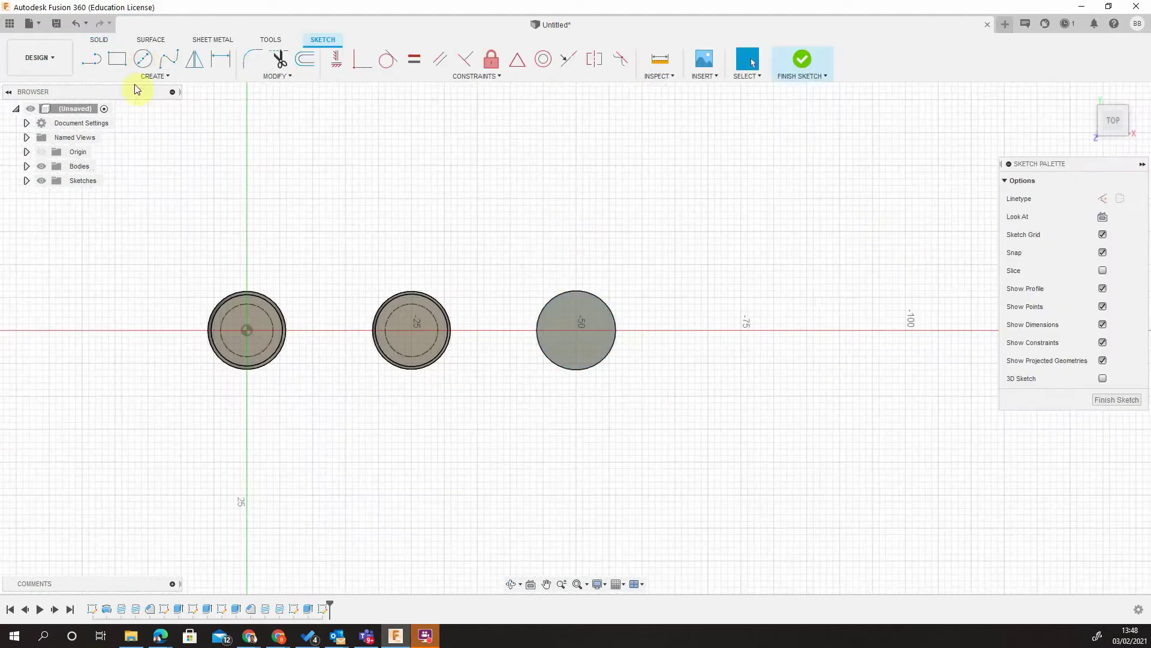
left_click(144, 70)
left_click(577, 330)
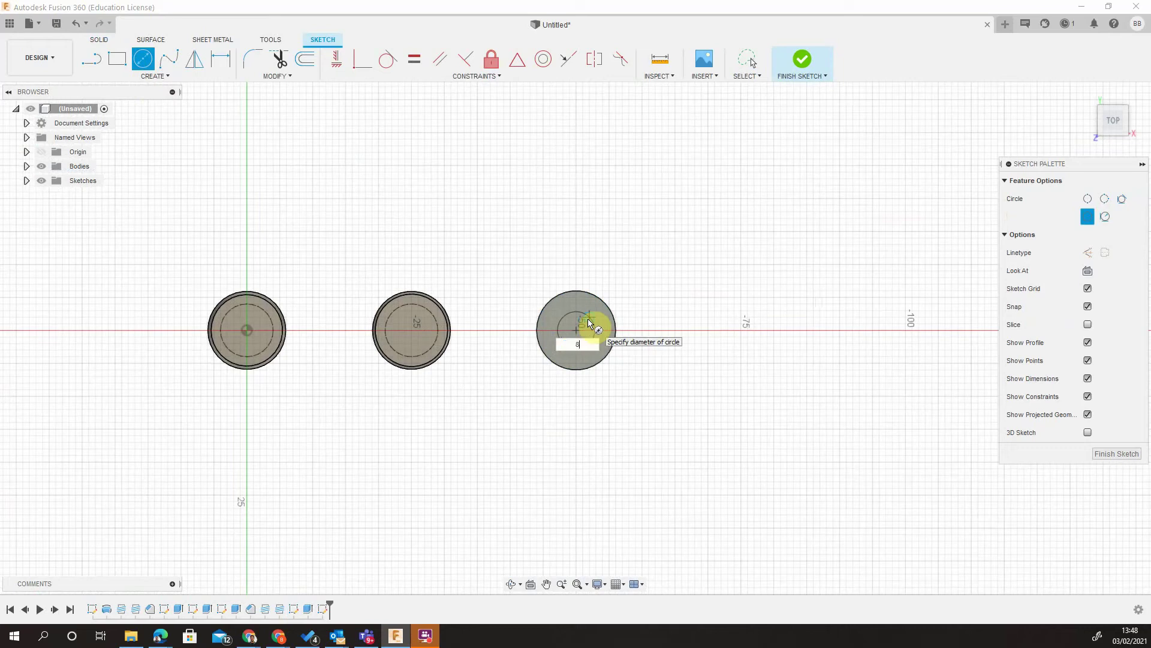
type("8")
key("Return")
left_click(752, 62)
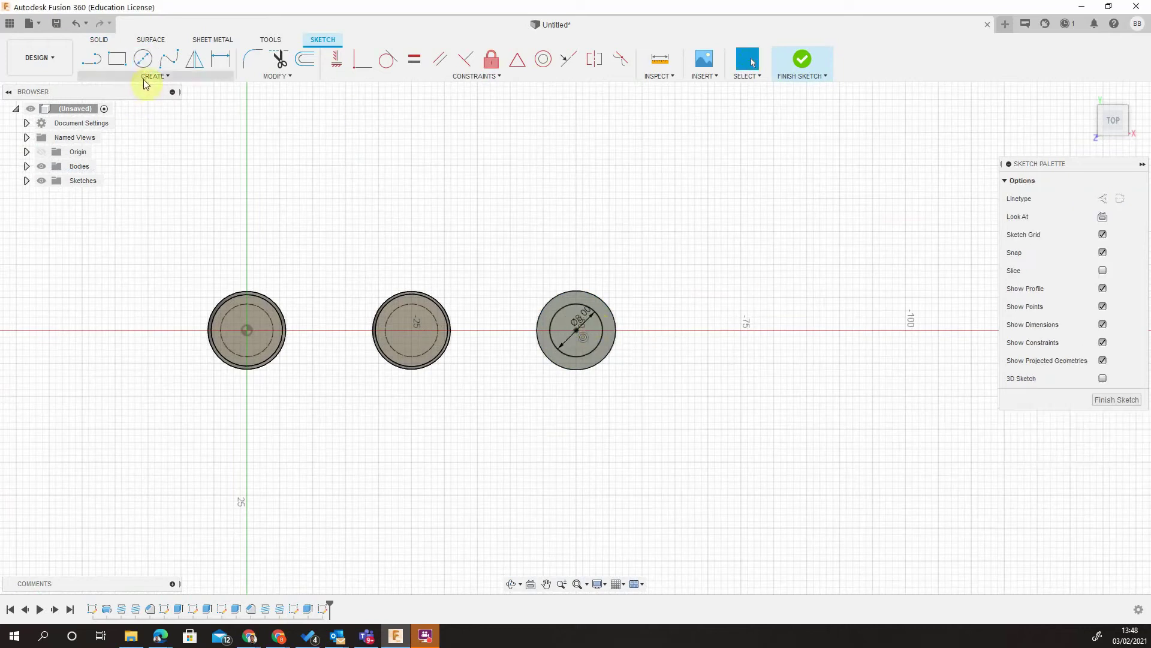
Cut the outer ring profile 10 mm deep, starting from a -15 mm offset plane.
left_click(100, 40)
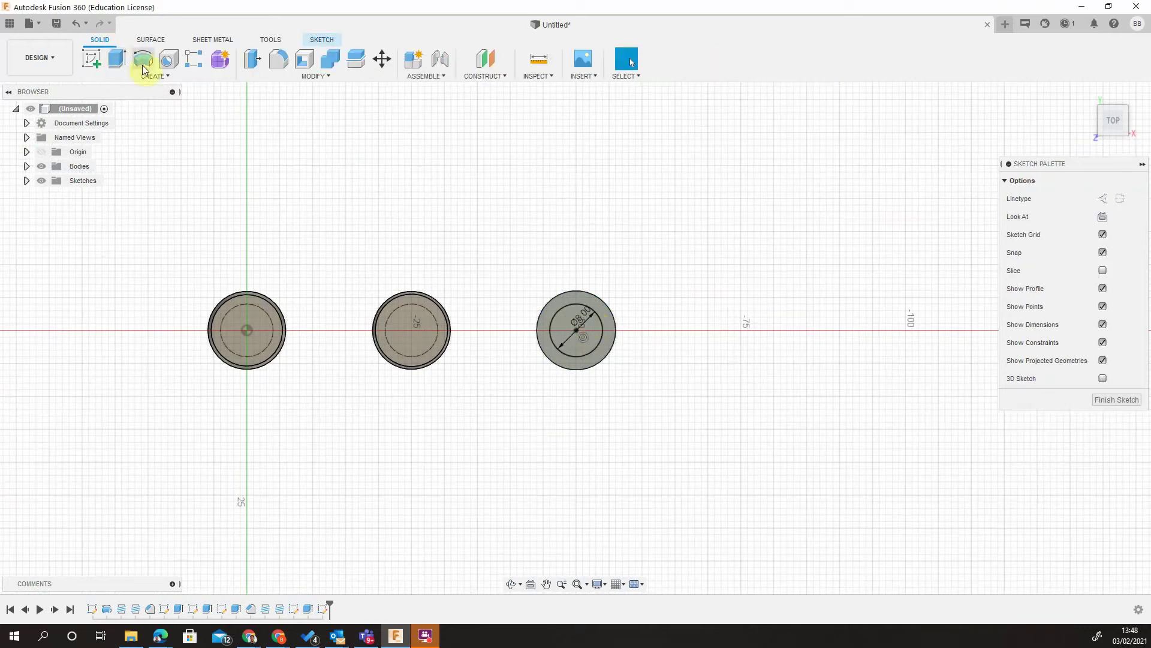
left_click(118, 58)
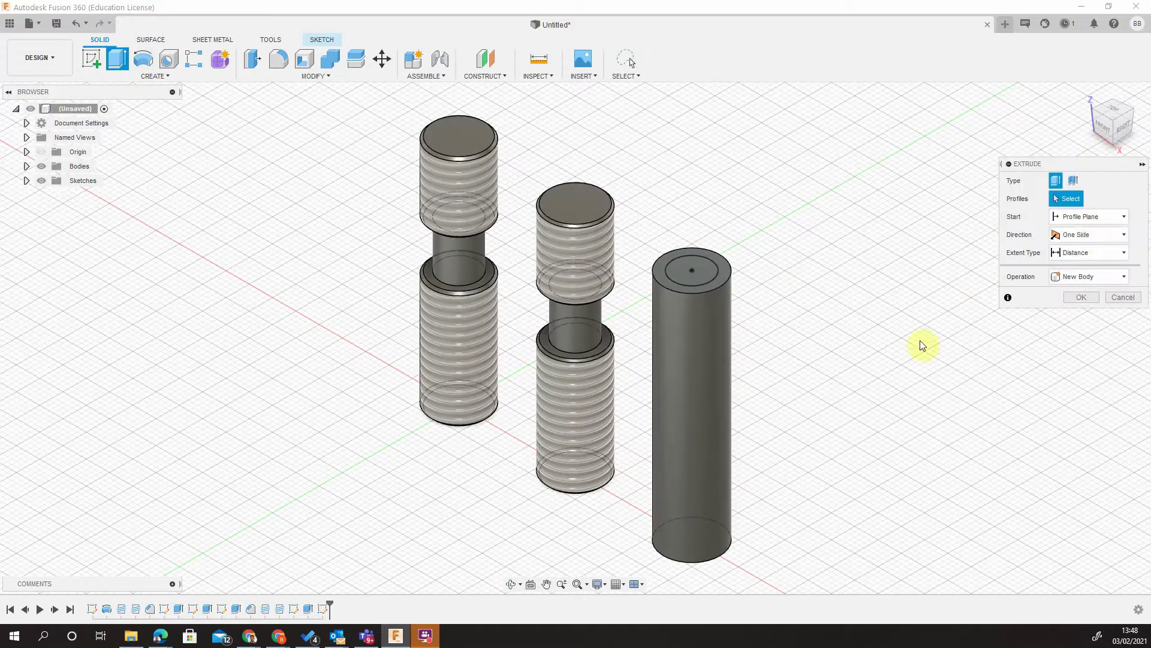
left_click(1095, 219)
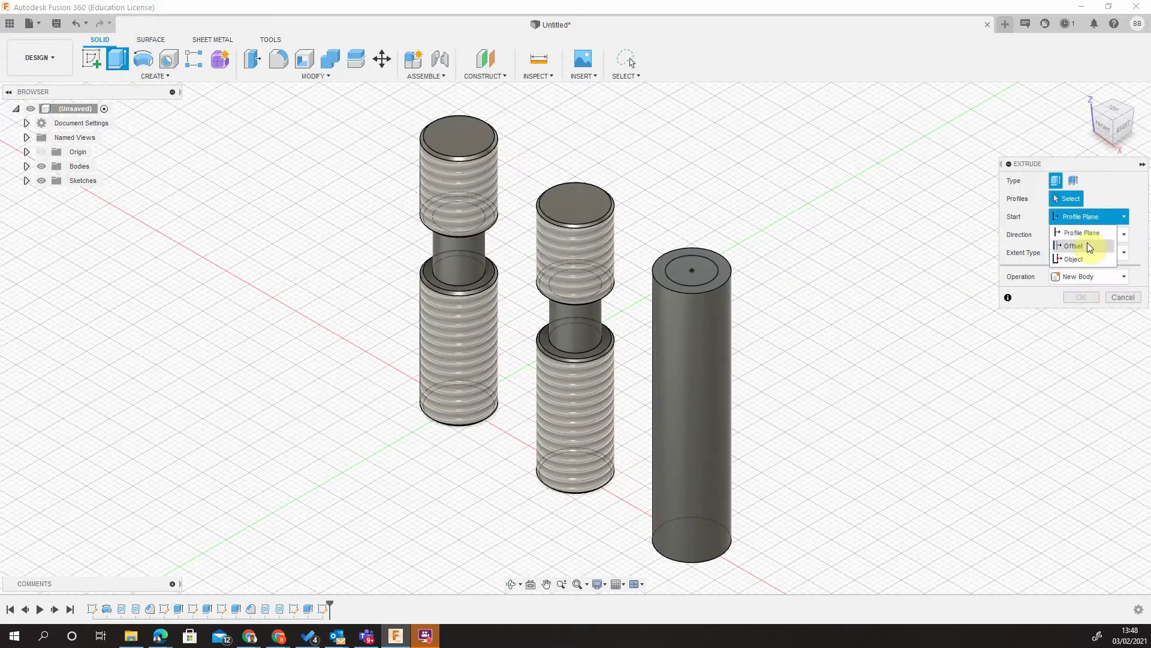
left_click(1088, 243)
type("15")
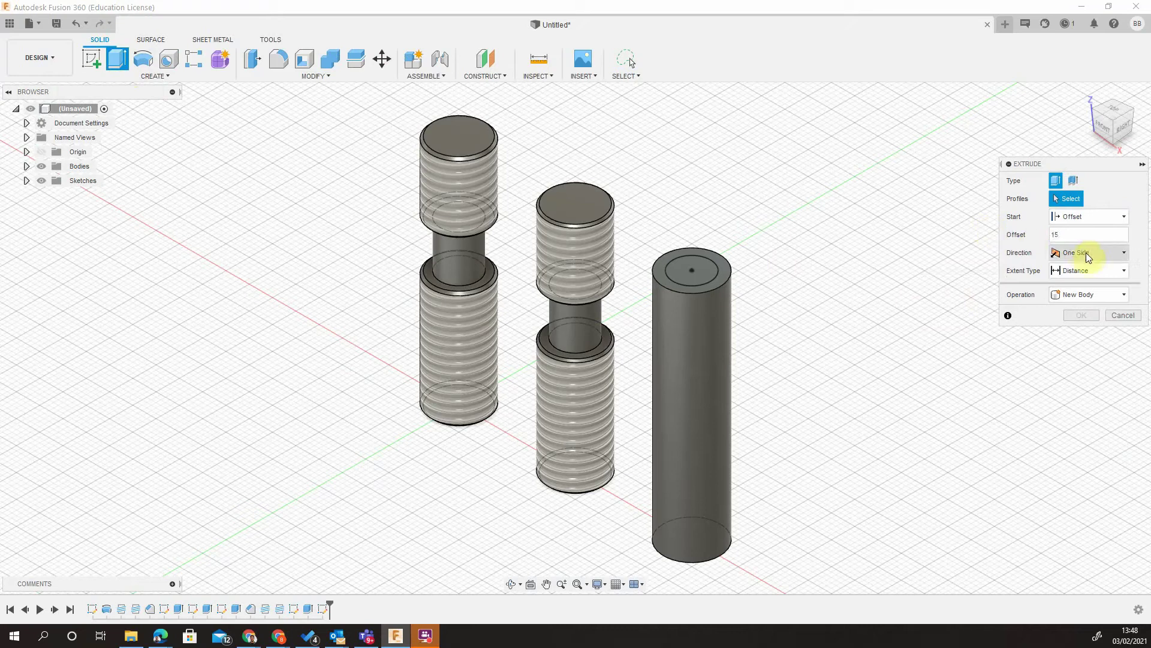
left_click(1088, 294)
left_click(1090, 323)
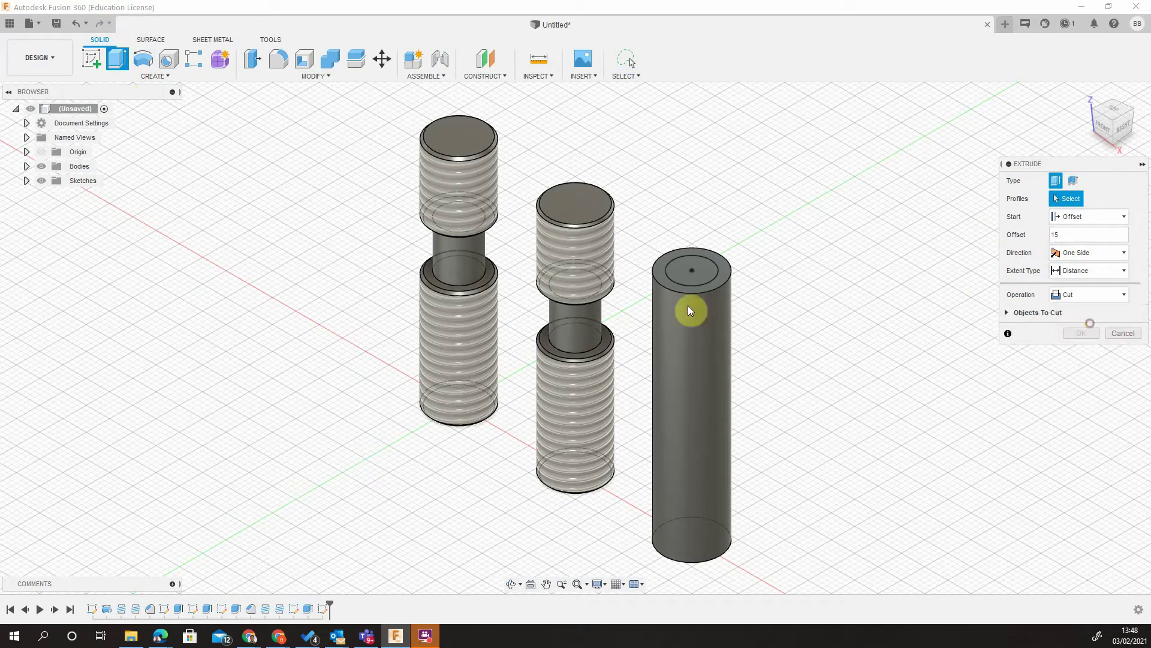
left_click(672, 286)
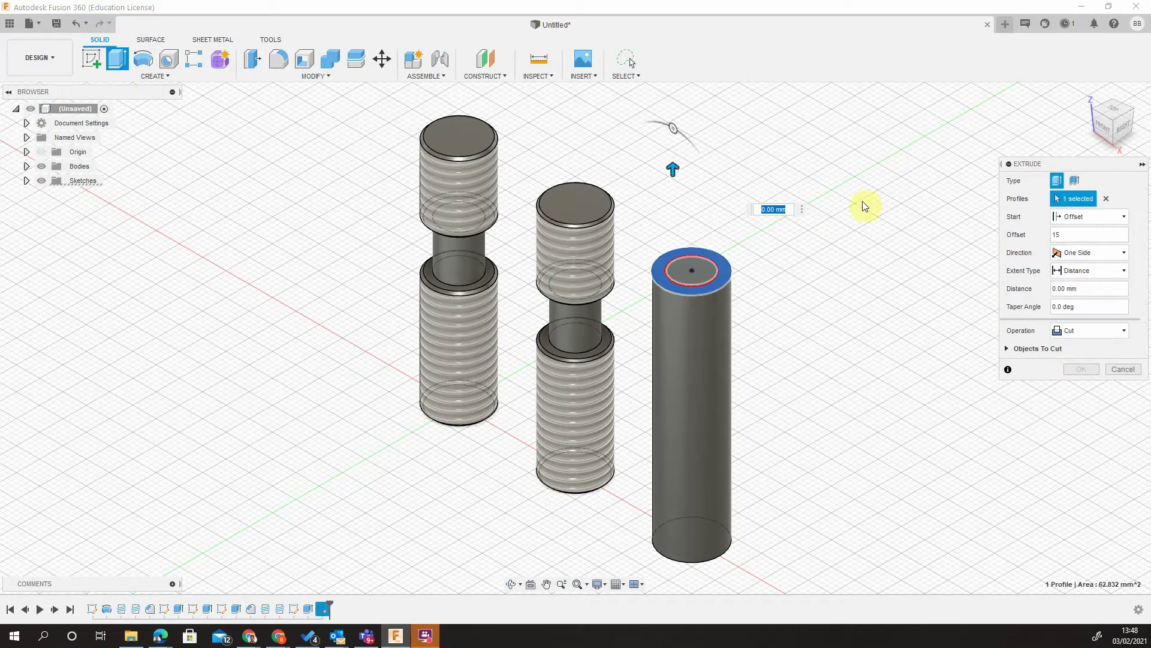
left_click(1052, 235)
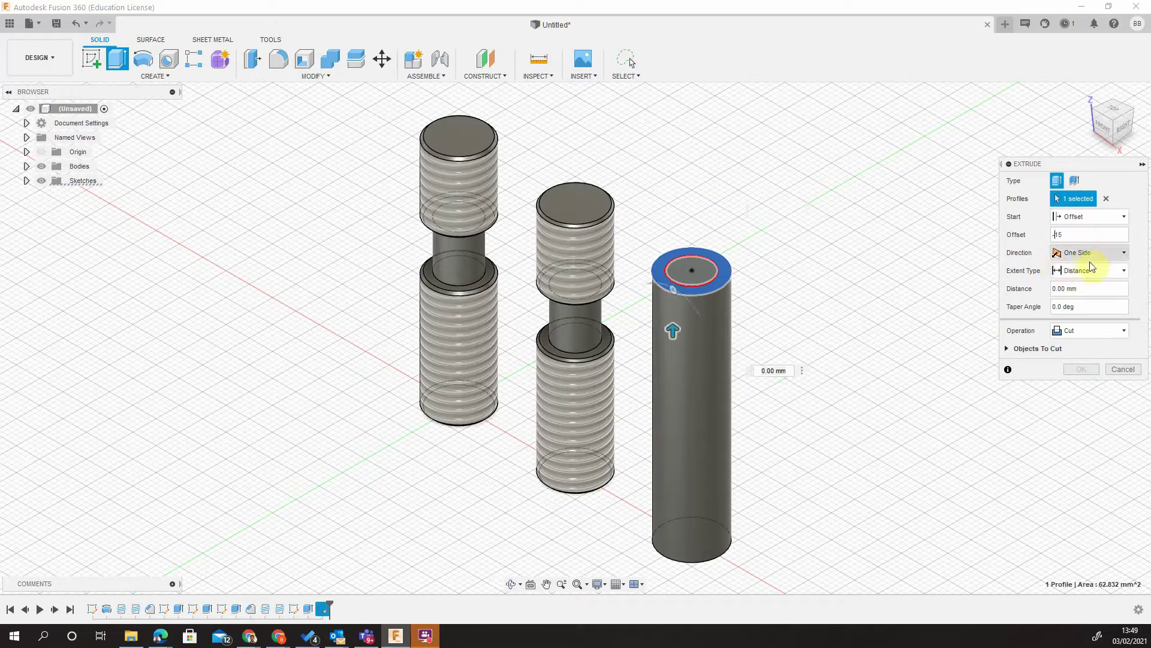
key("Tab")
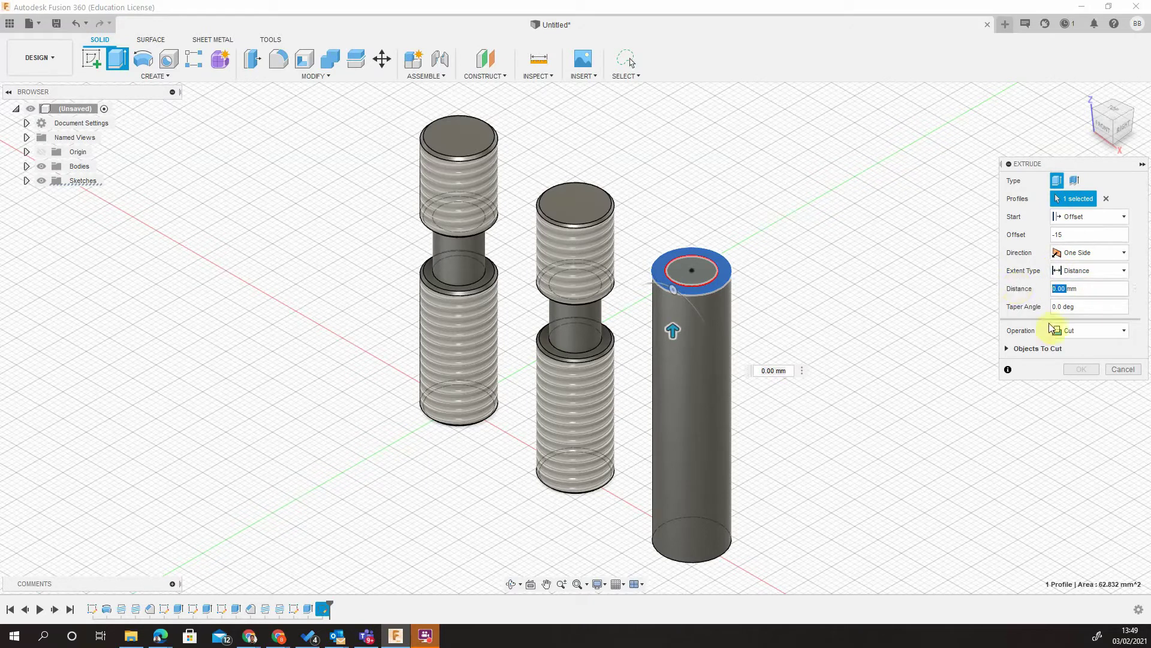
type("10")
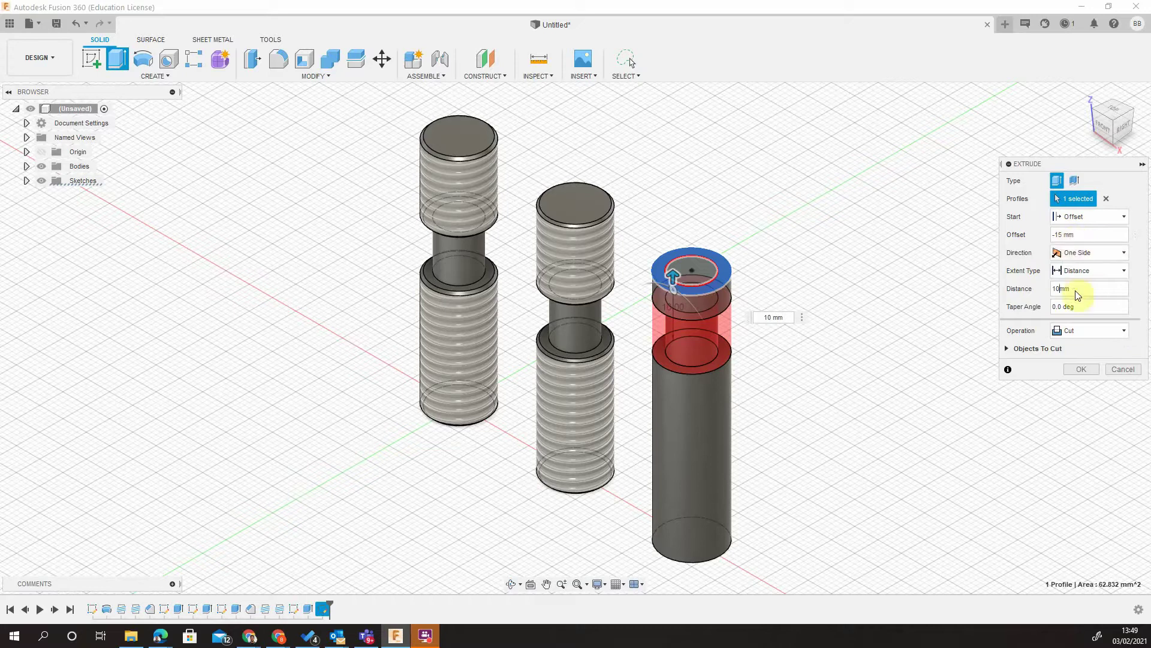
left_click(1081, 368)
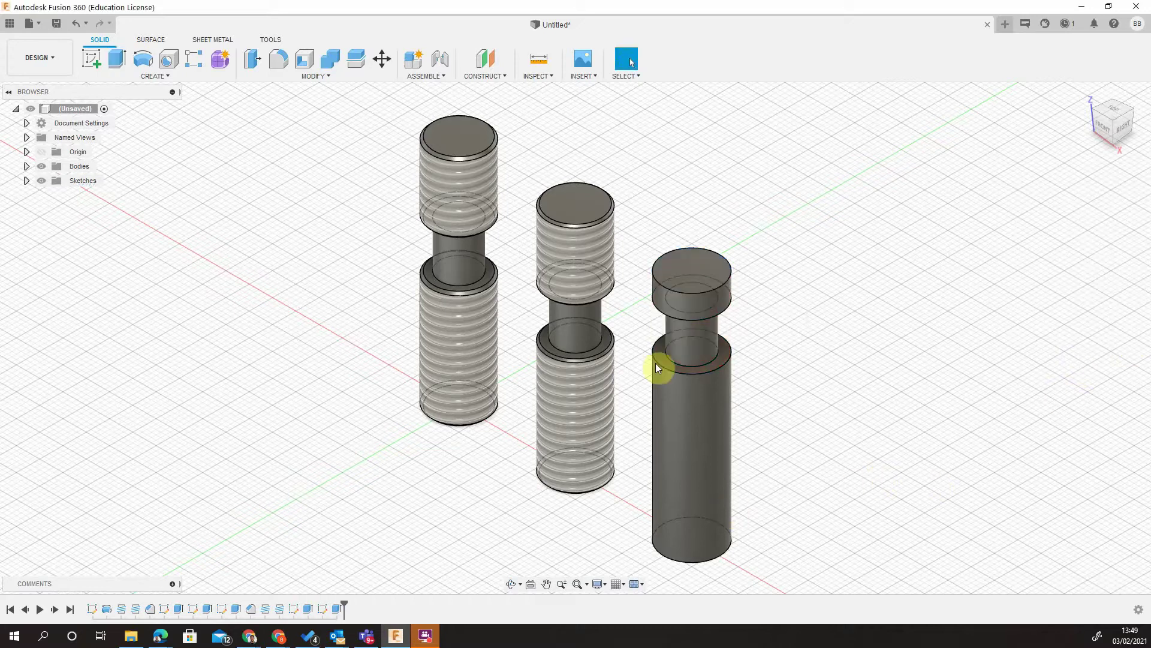
Change the neck cut's start offset from -15 to -20 mm.
scroll(730, 416, "up", 2)
middle_click_drag(730, 412, 670, 332)
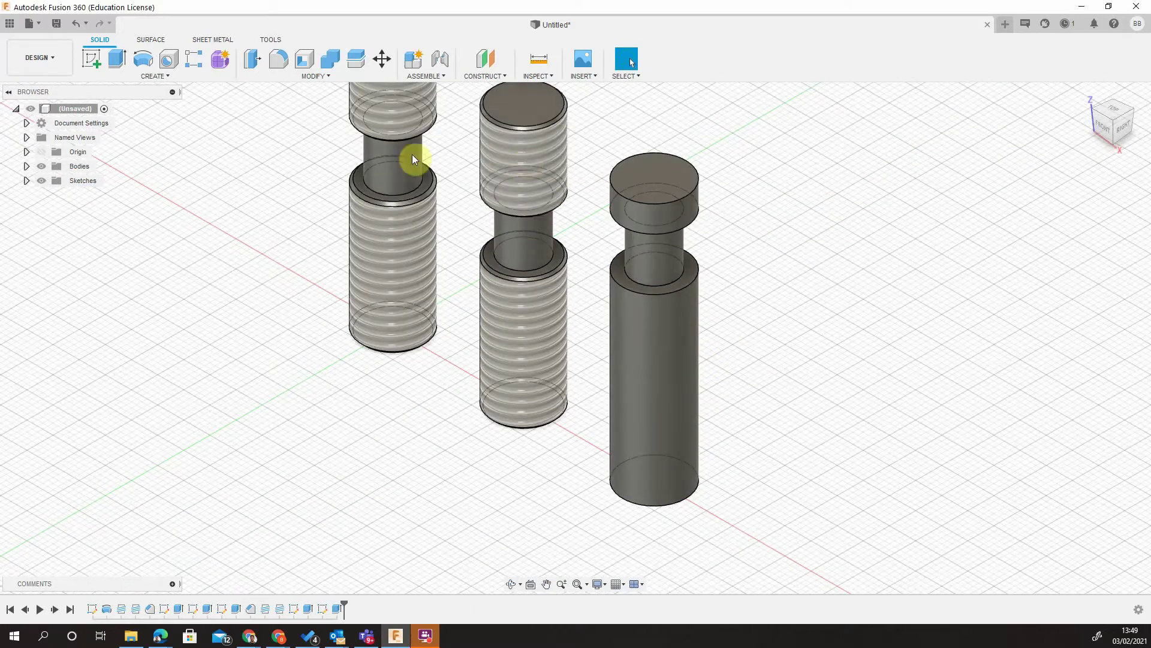
scroll(480, 183, "down", 1)
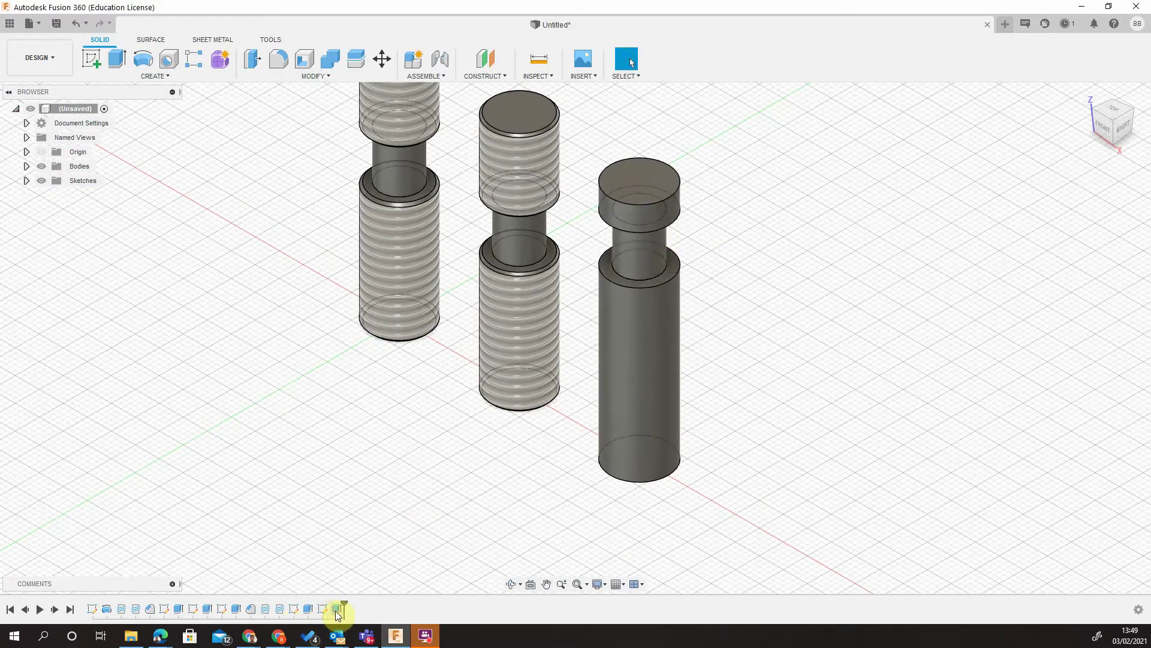
right_click(337, 609)
left_click(368, 490)
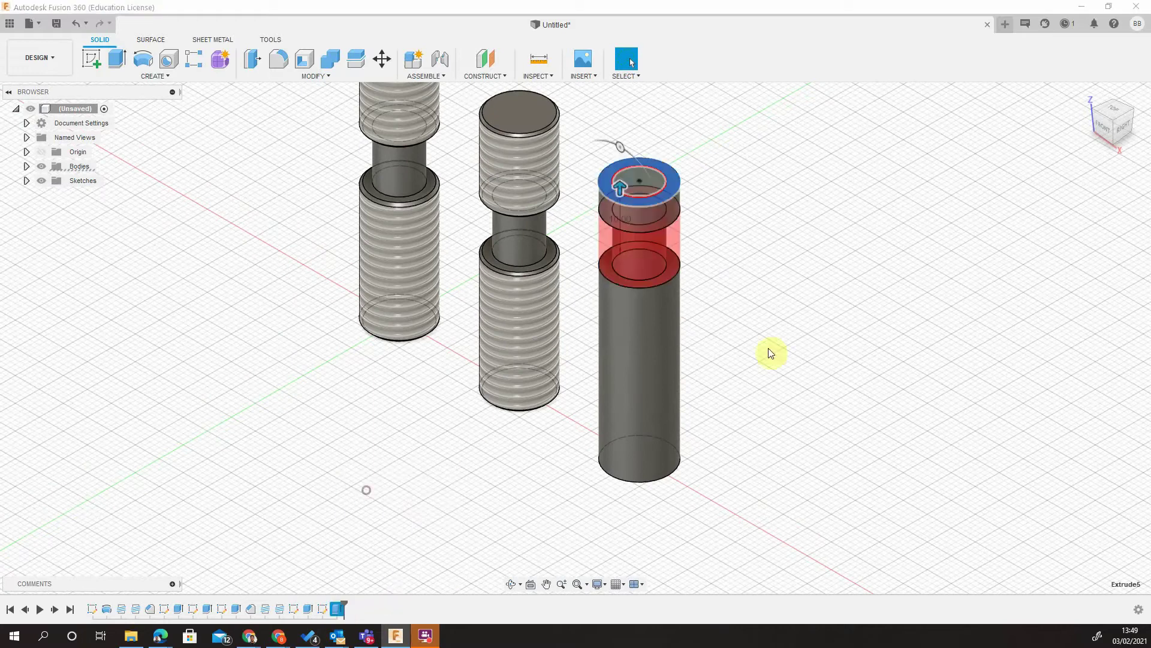
left_click(1088, 234)
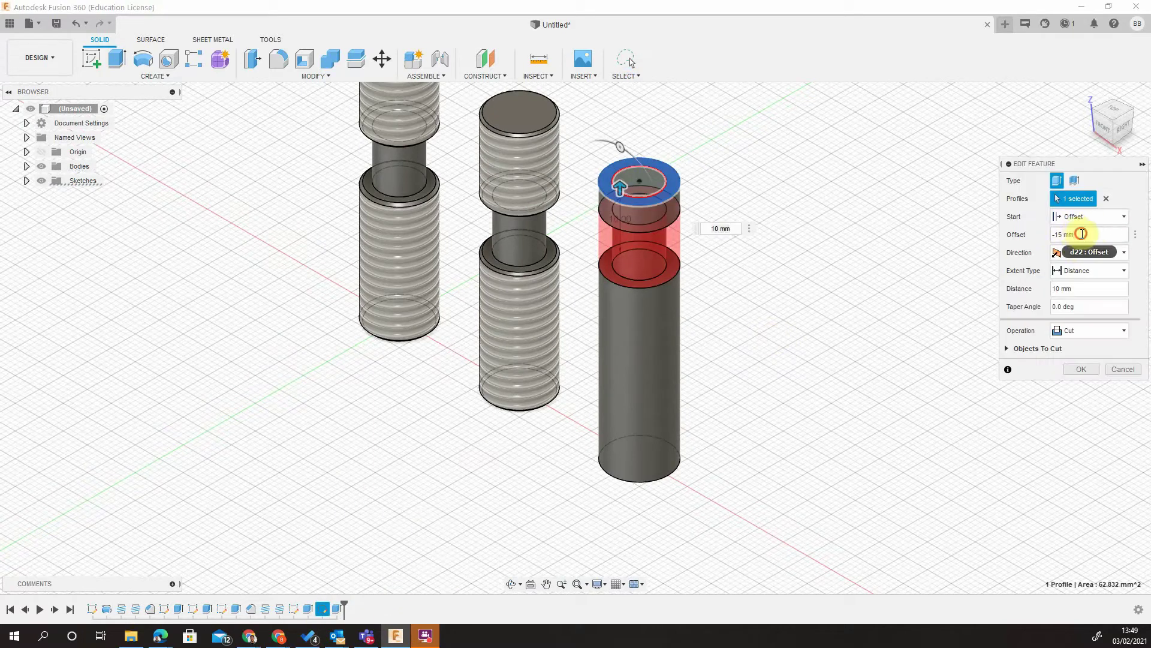
type("-20")
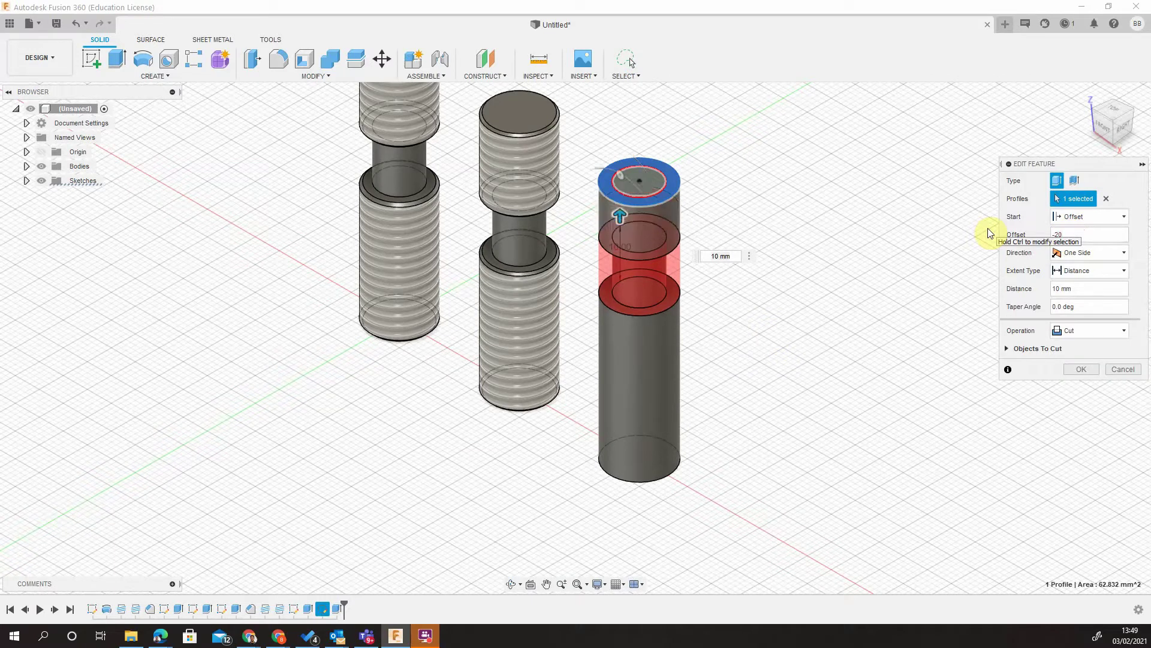
key("Return")
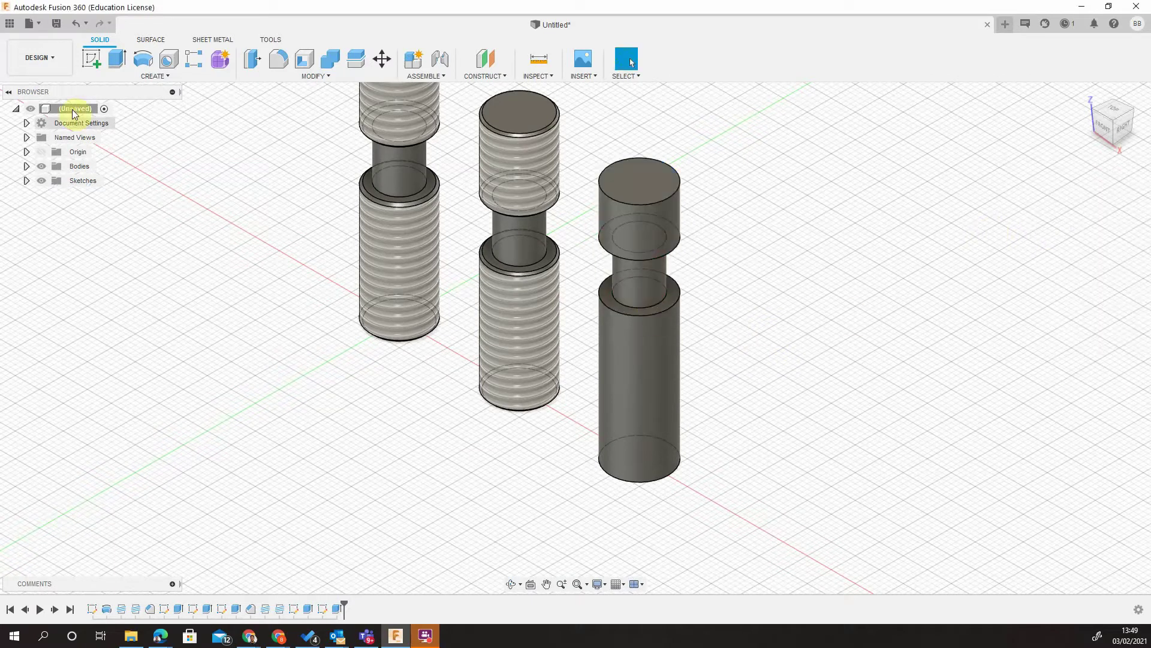
Chamfer the third stud's top, bottom and both neck edges with size 1.
left_click(271, 76)
left_click(269, 109)
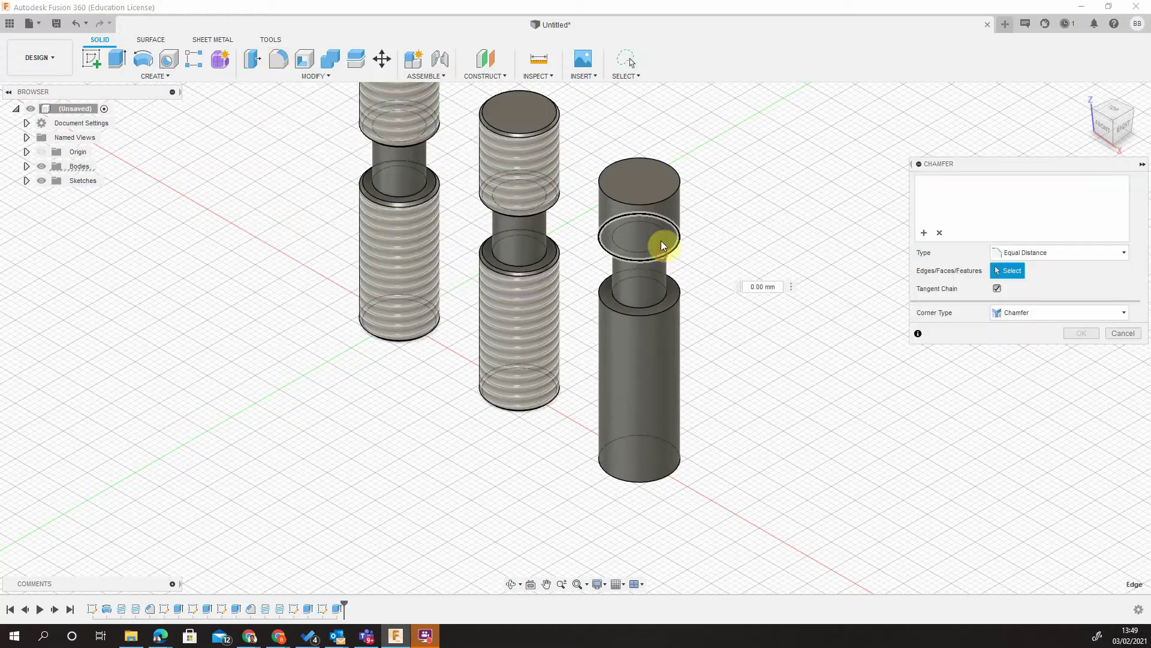
left_click(655, 214)
left_click(656, 205)
left_click(655, 323)
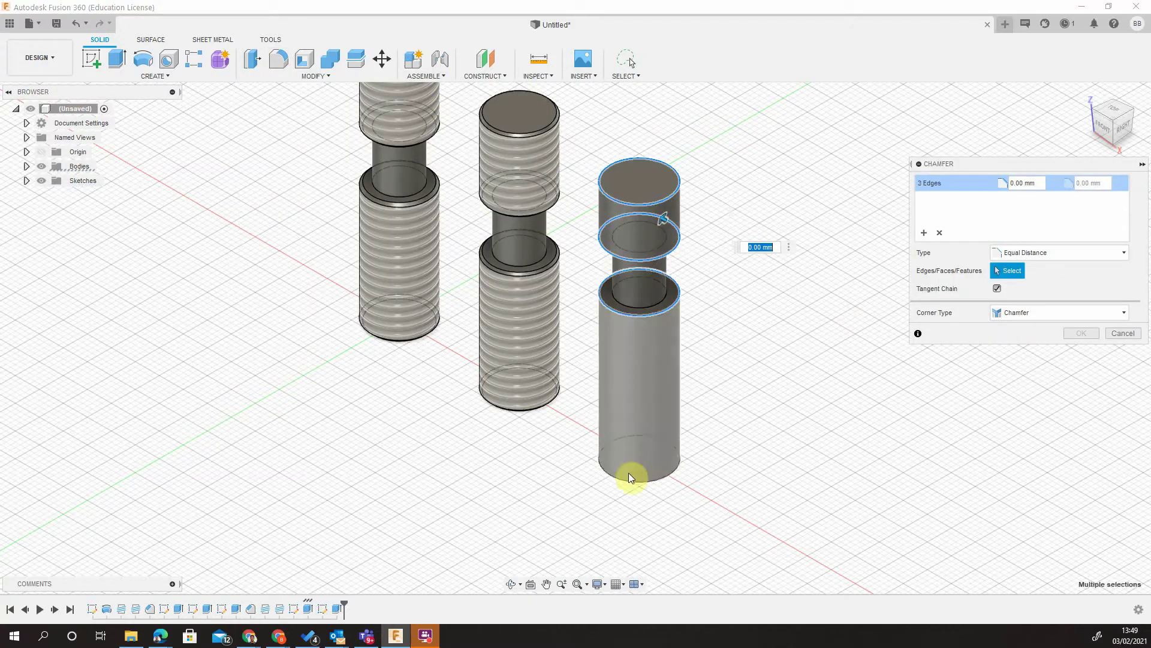
left_click(629, 479)
type("1")
key("Return")
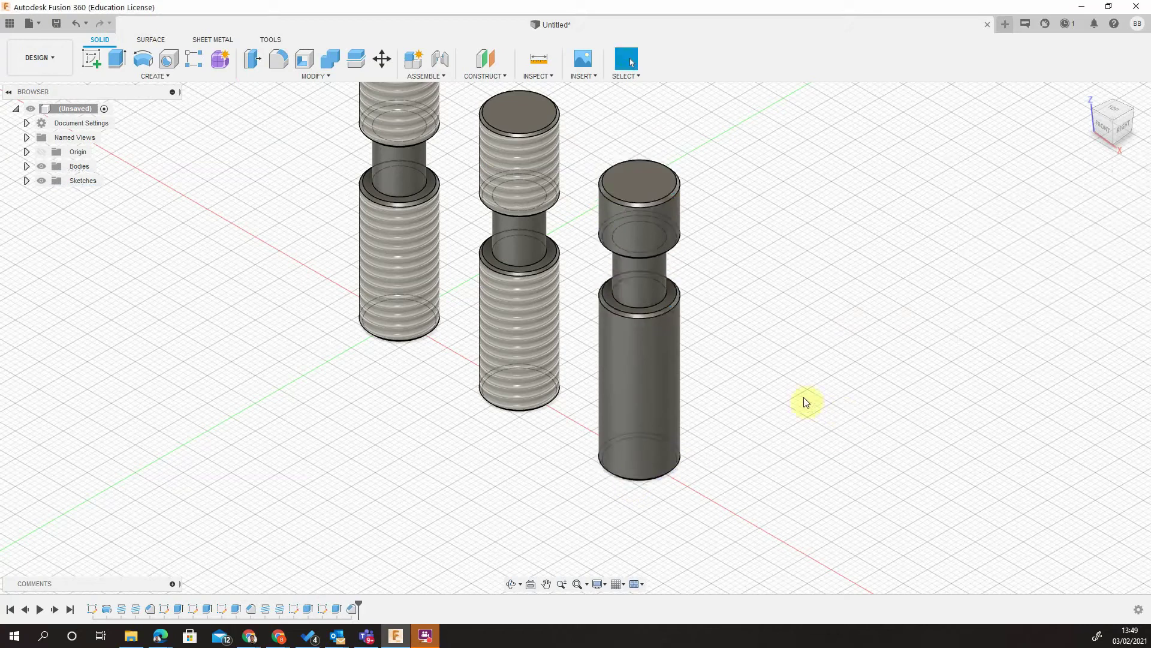
Add cosmetic threads to the third stud's upper and lower section faces.
left_click(178, 76)
left_click(127, 246)
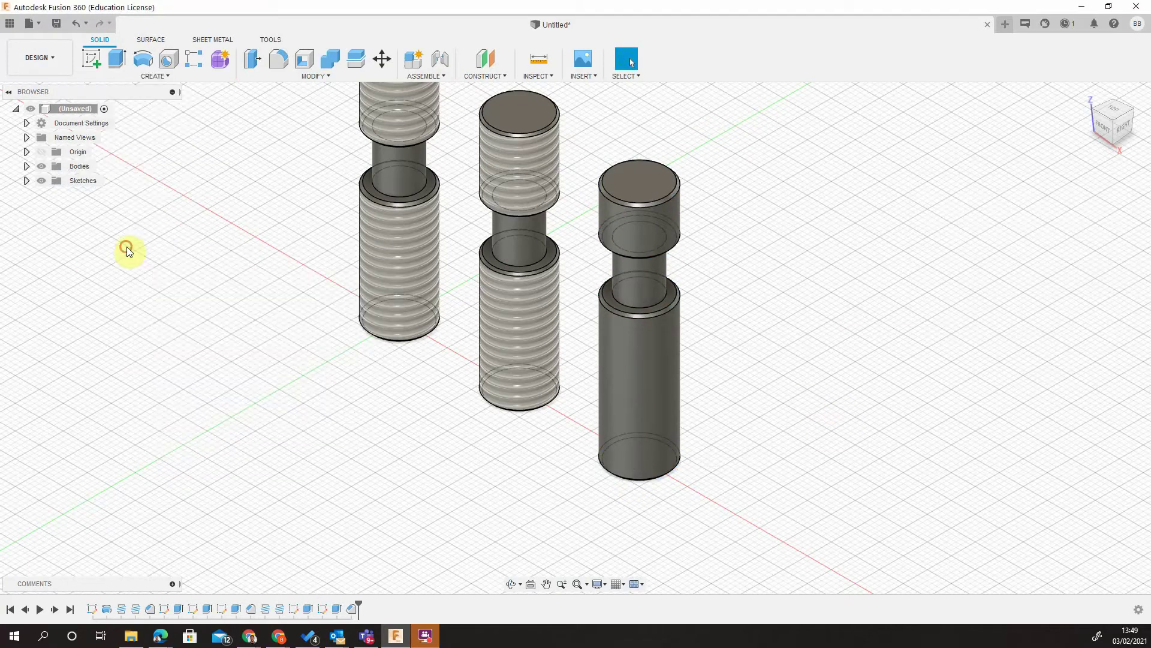
left_click(667, 228)
left_click(1085, 345)
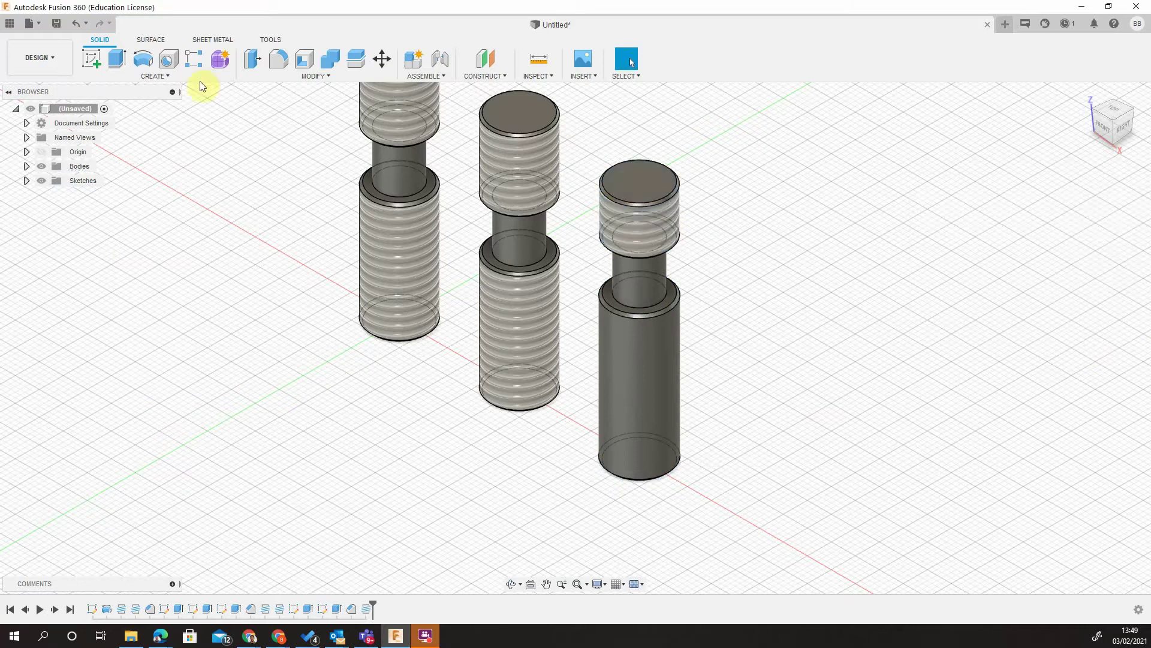
left_click(164, 76)
left_click(107, 247)
left_click(656, 398)
left_click(1079, 346)
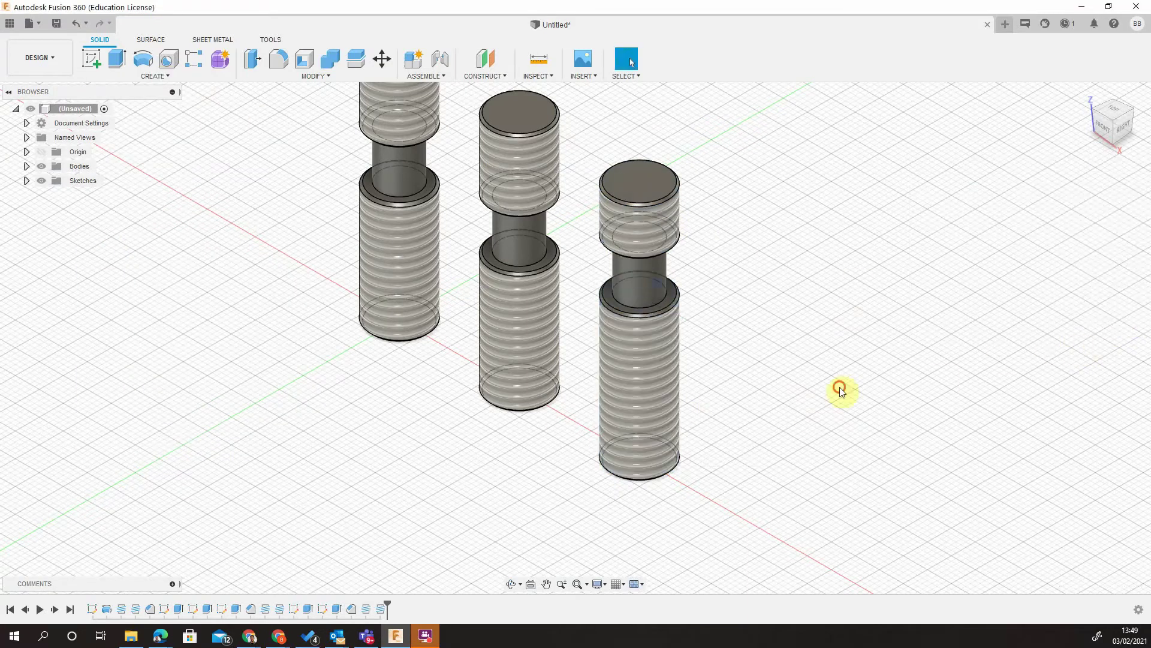
left_click(1085, 95)
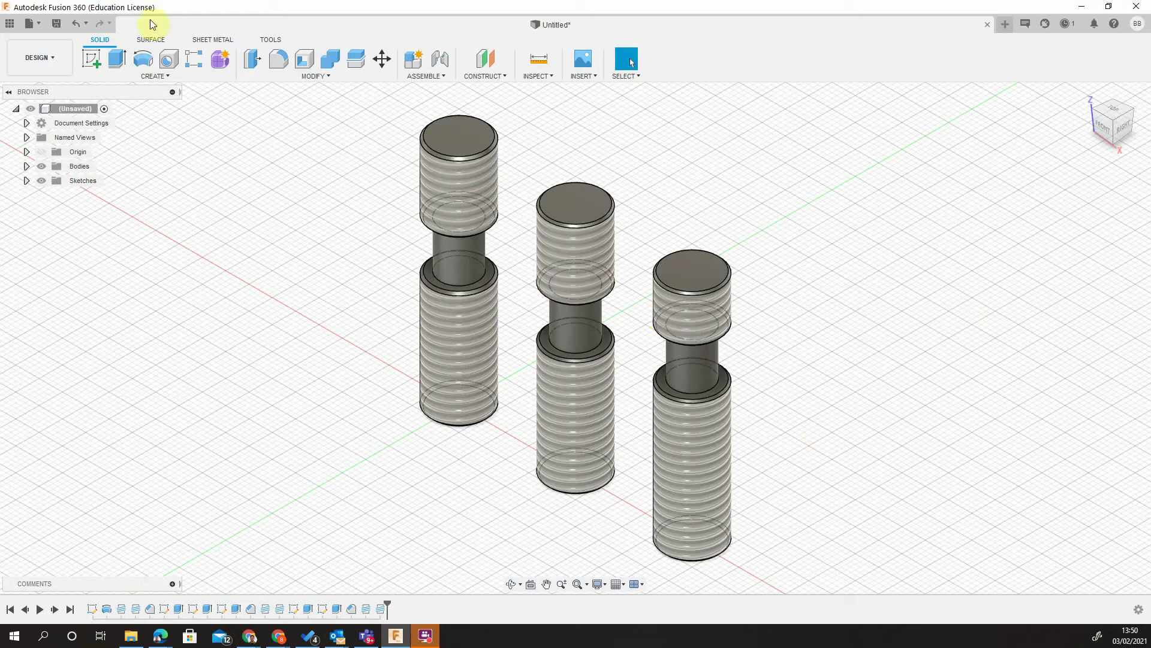
Save the design as 'Stud profiles example' in the CNC Fixturing project.
left_click(58, 24)
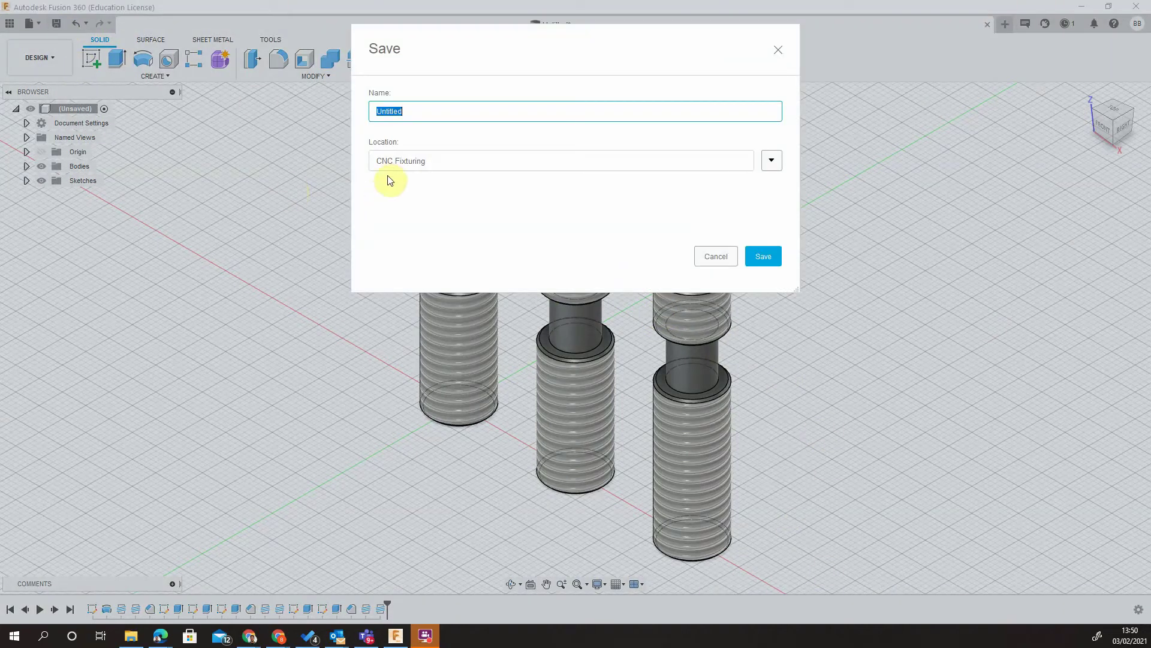
type("Stude")
key("BackSpace")
key("BackSpace")
type("d profiles examp")
key("Return")
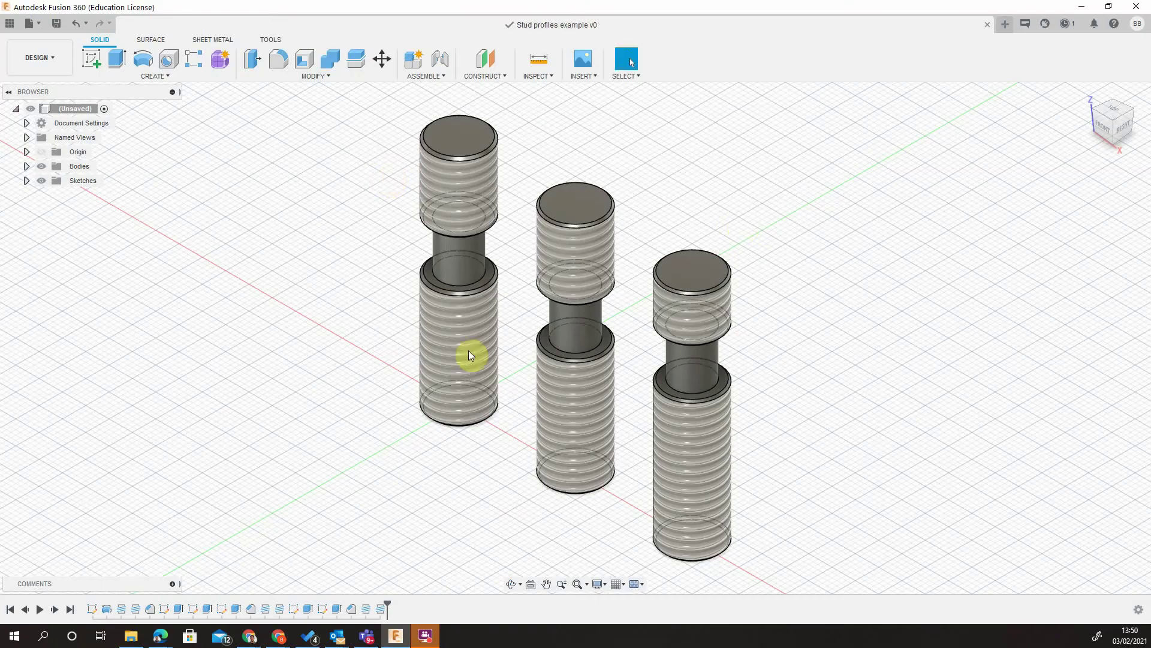